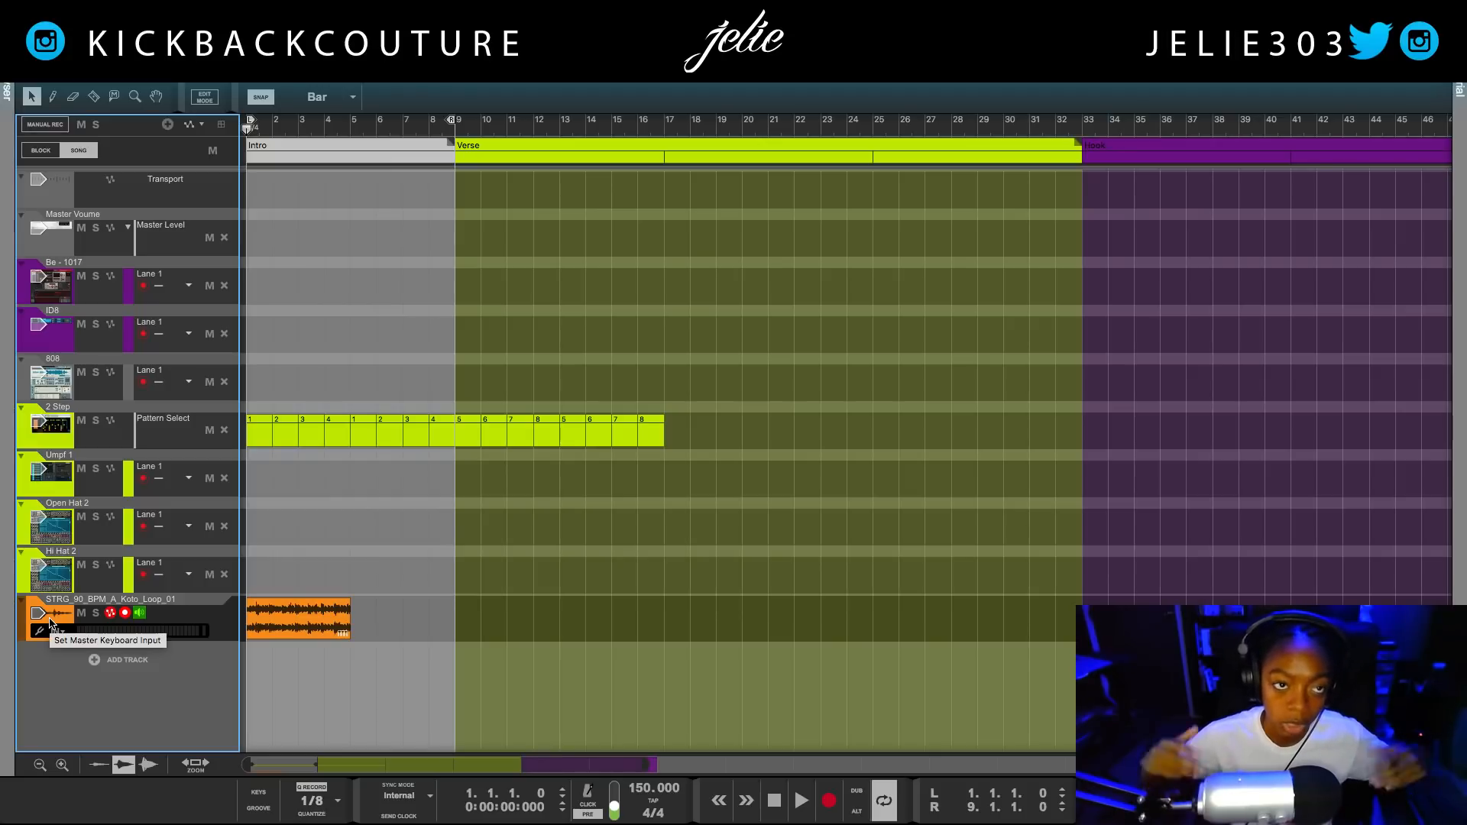
Delete the STRG_90_BPM_A_Koto_Loop_01 audio track and its clip from the sequencer.
{"action": "key", "text": "Delete"}
{"action": "left_click", "coordinate": [657, 646]}
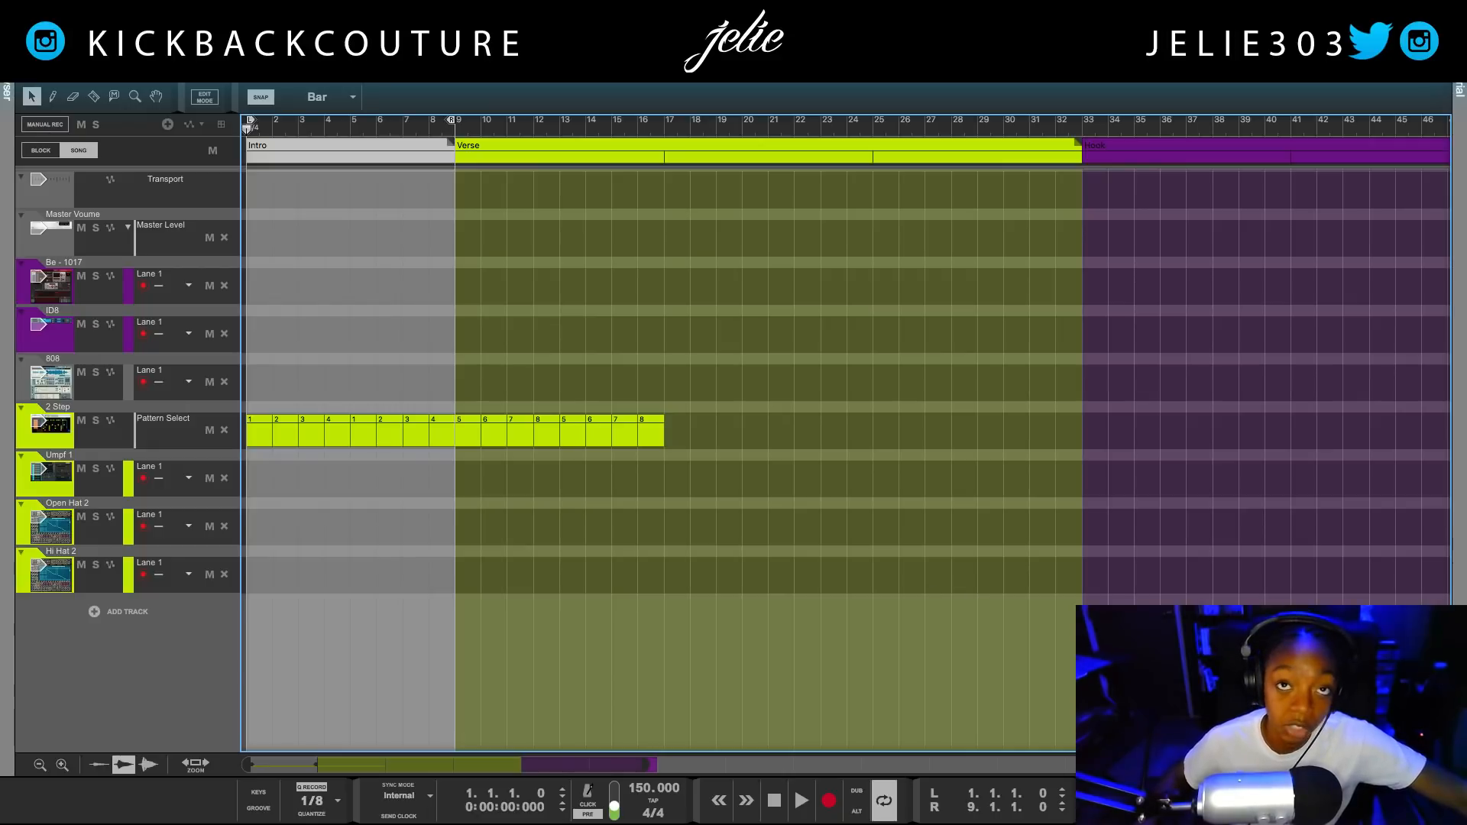
Switch to Loopcloud and preview the GA2_Melodic_130_Gm_True_Layer_FRK.wav loop.
{"action": "key", "text": "alt+Tab"}
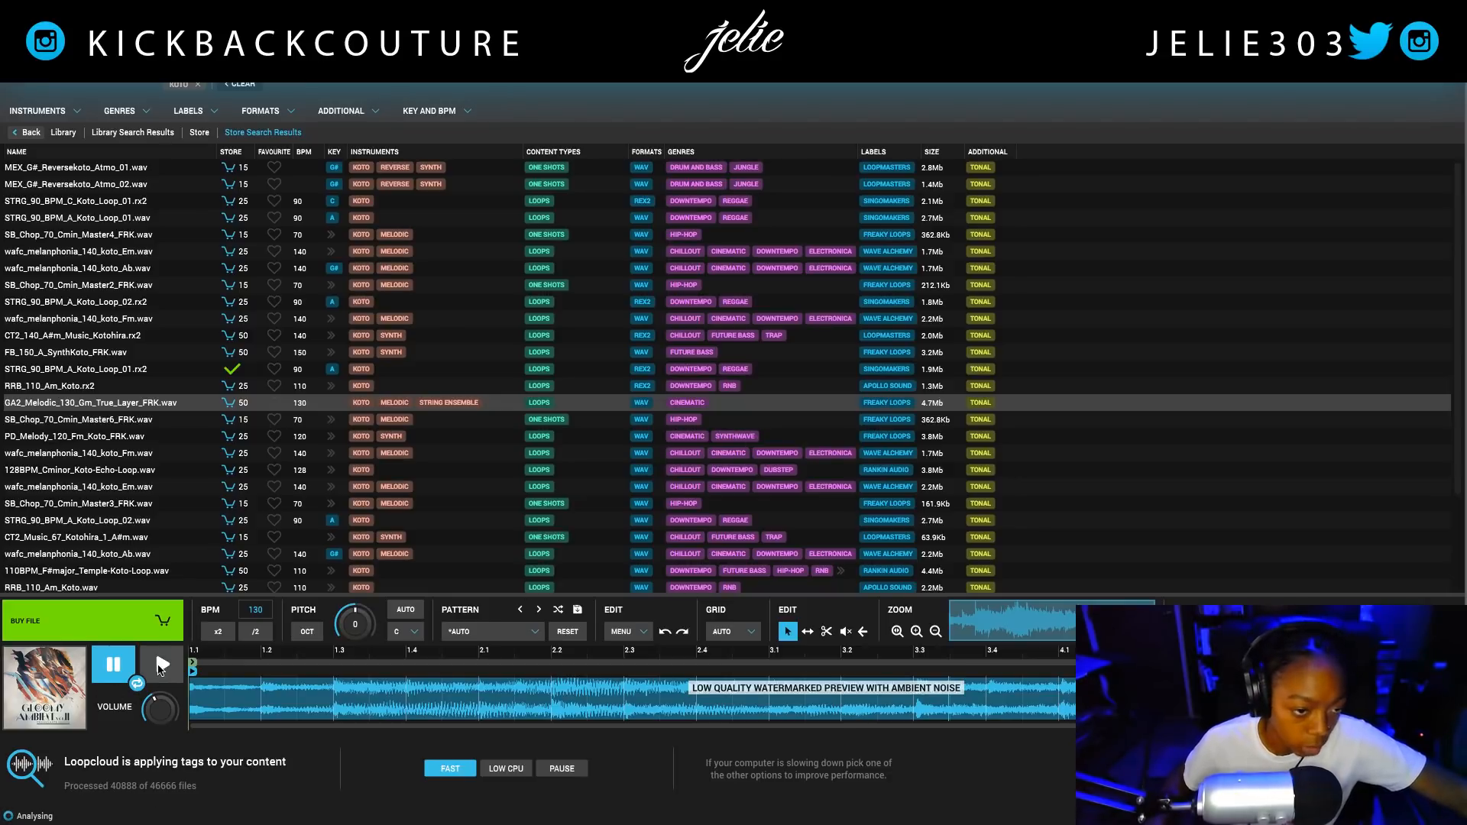
{"action": "left_click", "coordinate": [161, 666]}
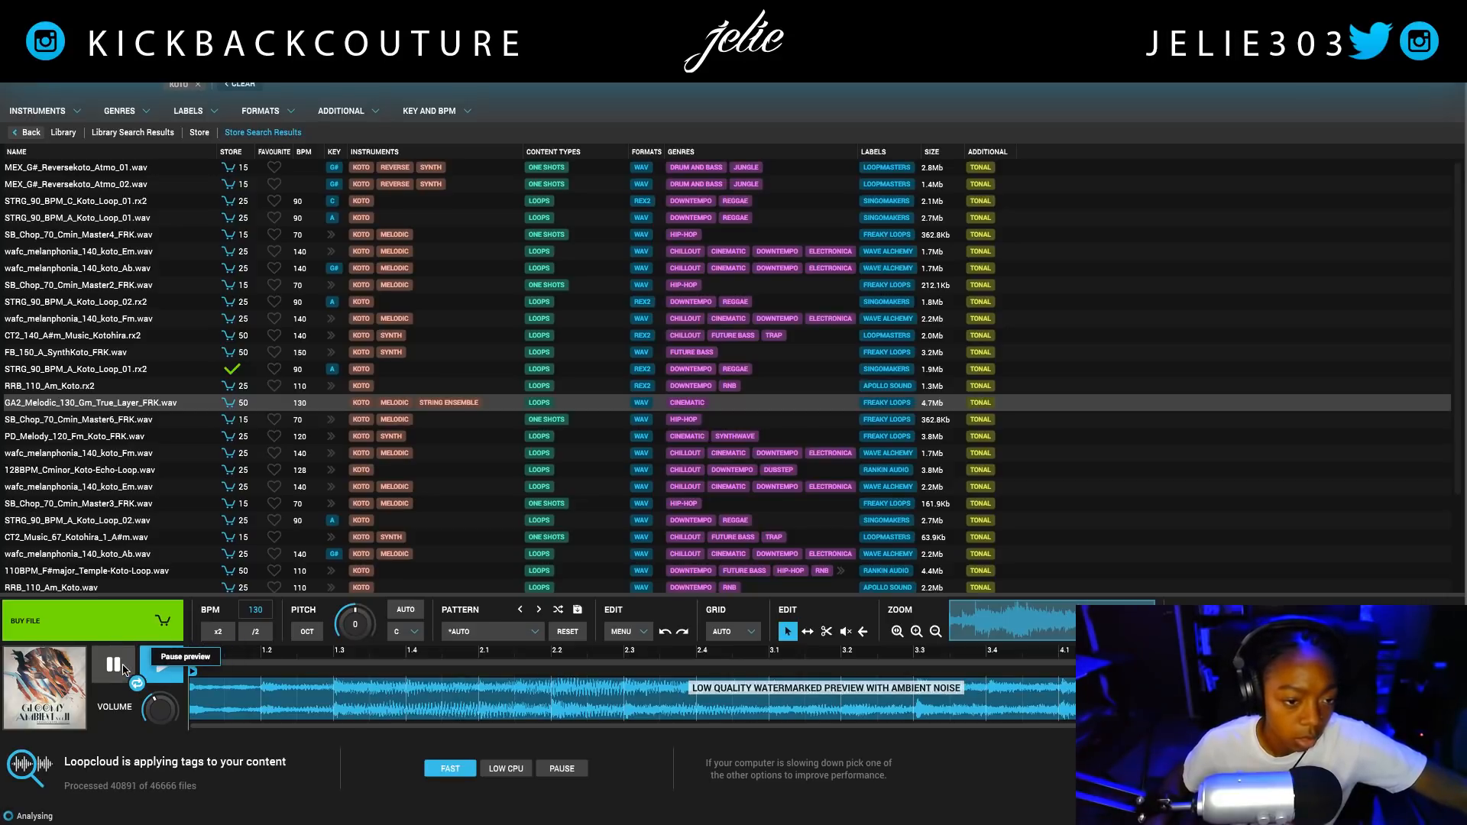
{"action": "left_click", "coordinate": [114, 665]}
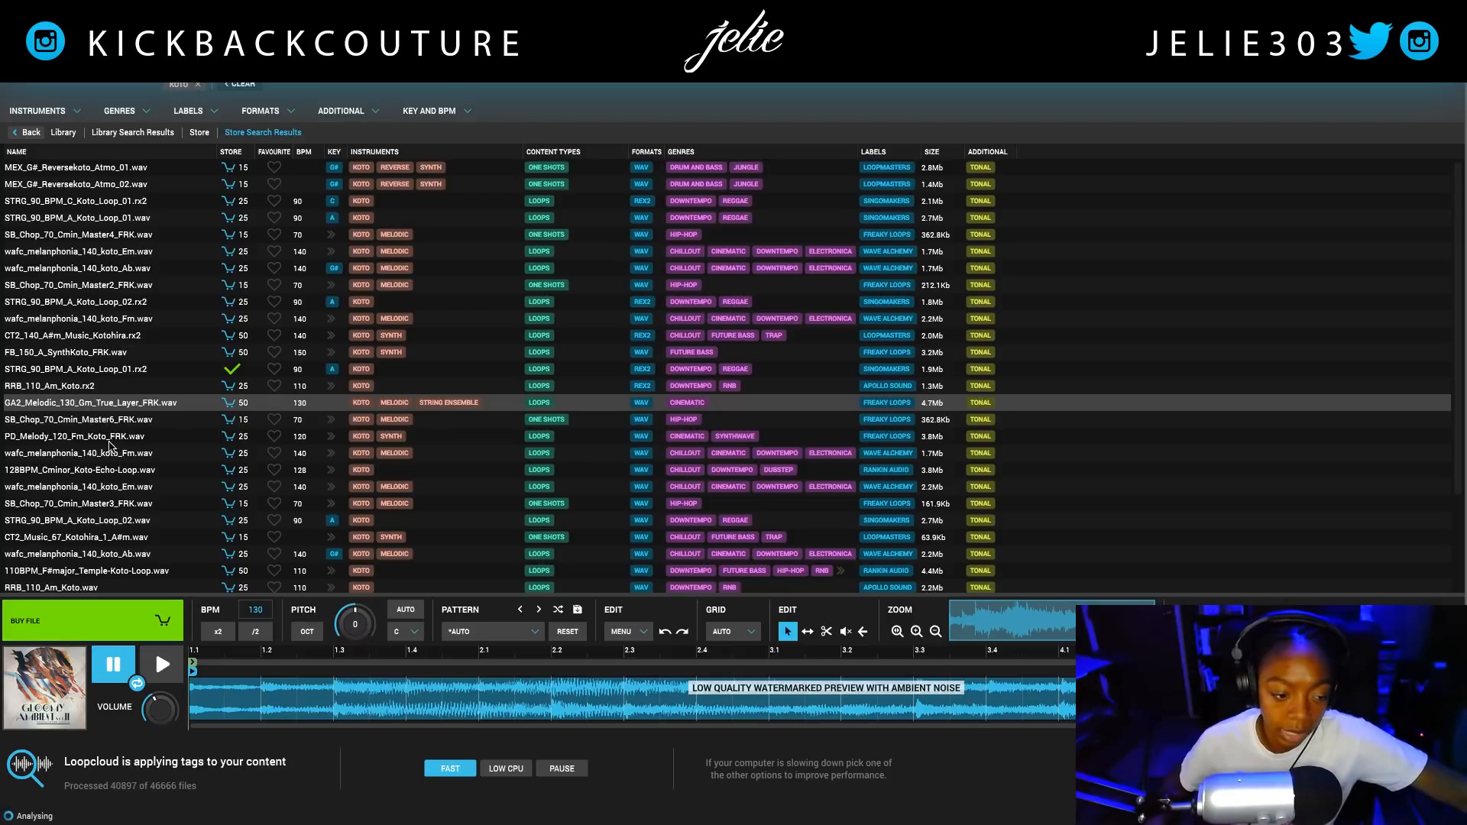
Buy GA2_Melodic_130_Gm_True_Layer_FRK.wav and bring it into Reason on a new audio track starting at bar 1.
{"action": "left_click", "coordinate": [228, 403]}
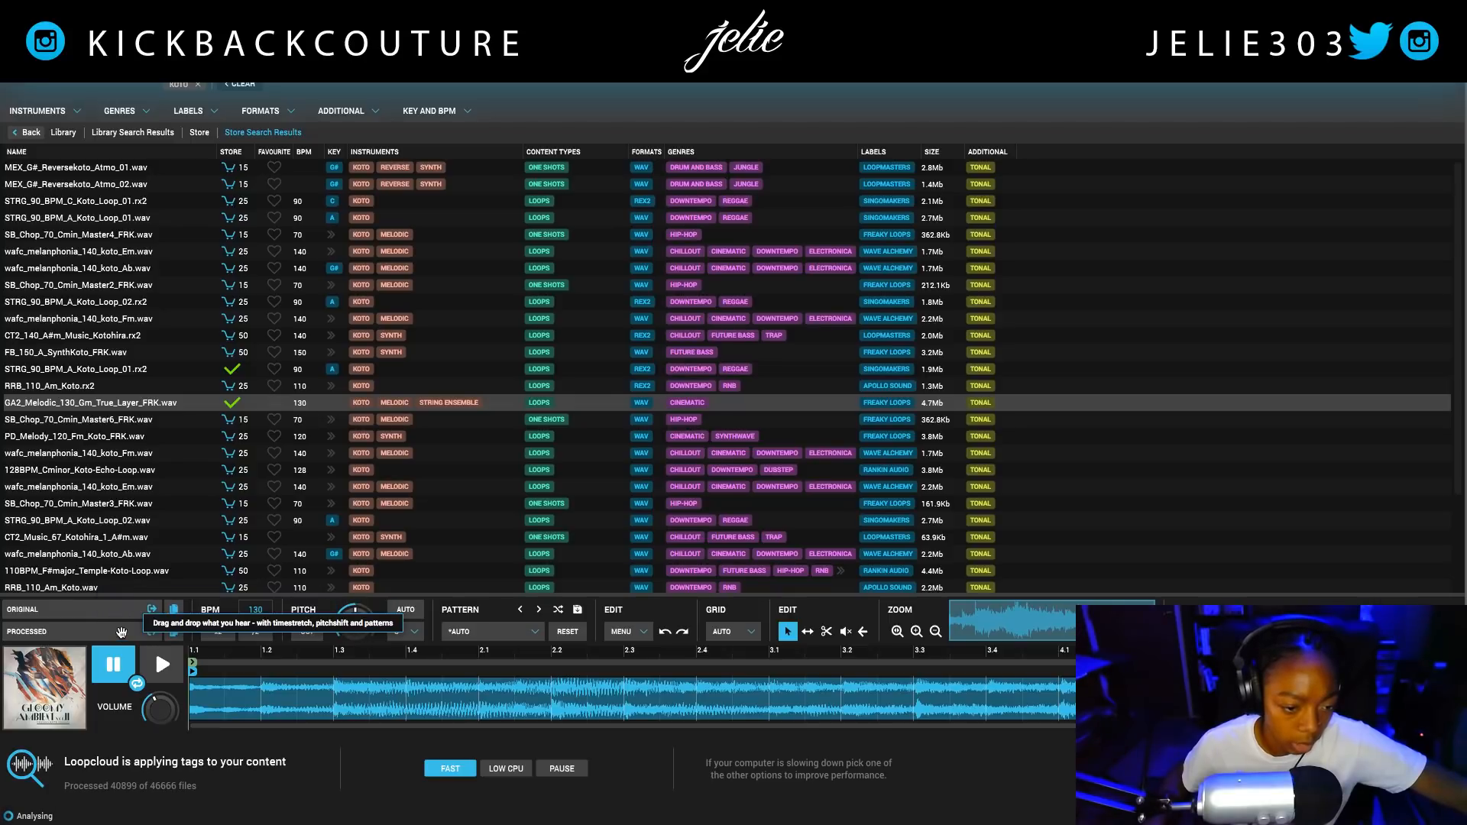
{"action": "key", "text": "alt+Tab"}
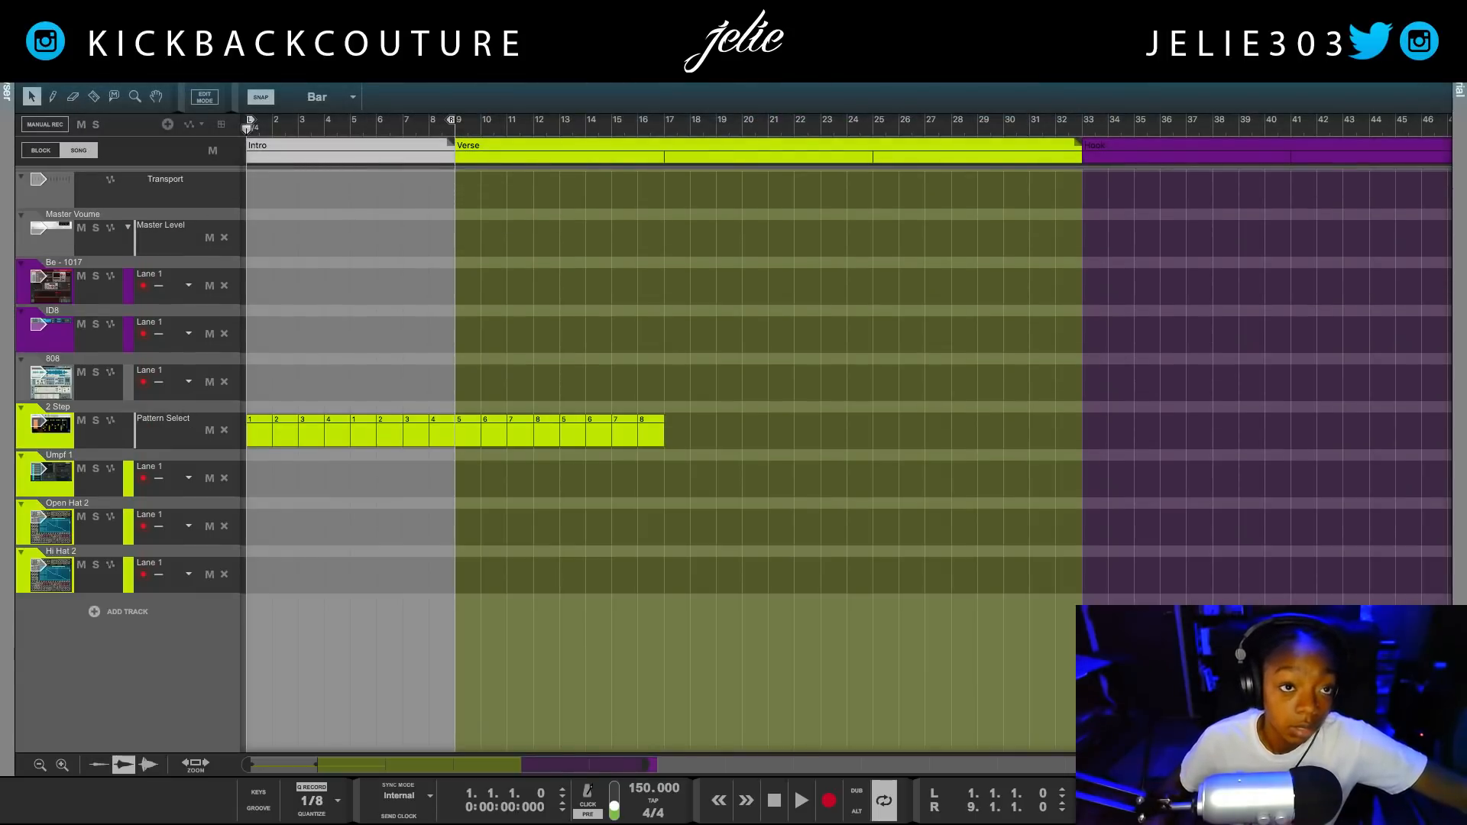
{"action": "left_click_drag", "start_coordinate": [95, 824], "coordinate": [153, 664]}
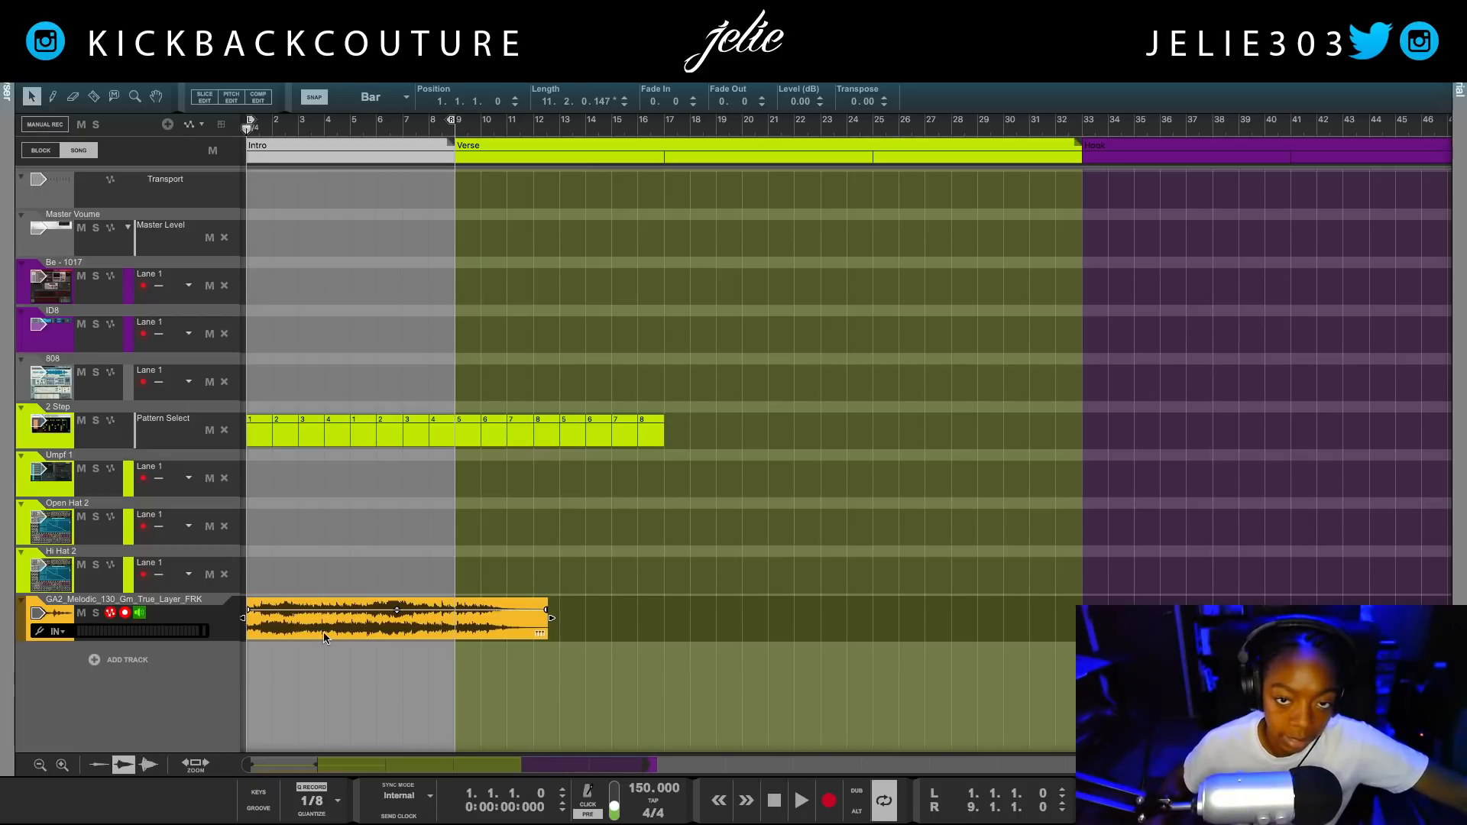
Analyse the GA2_Melodic_130_Gm_True_Layer_FRK.wav loop in KeyFinder, check its detected key, and return to Reason.
{"action": "left_click_drag", "start_coordinate": [1466, 146], "coordinate": [719, 24]}
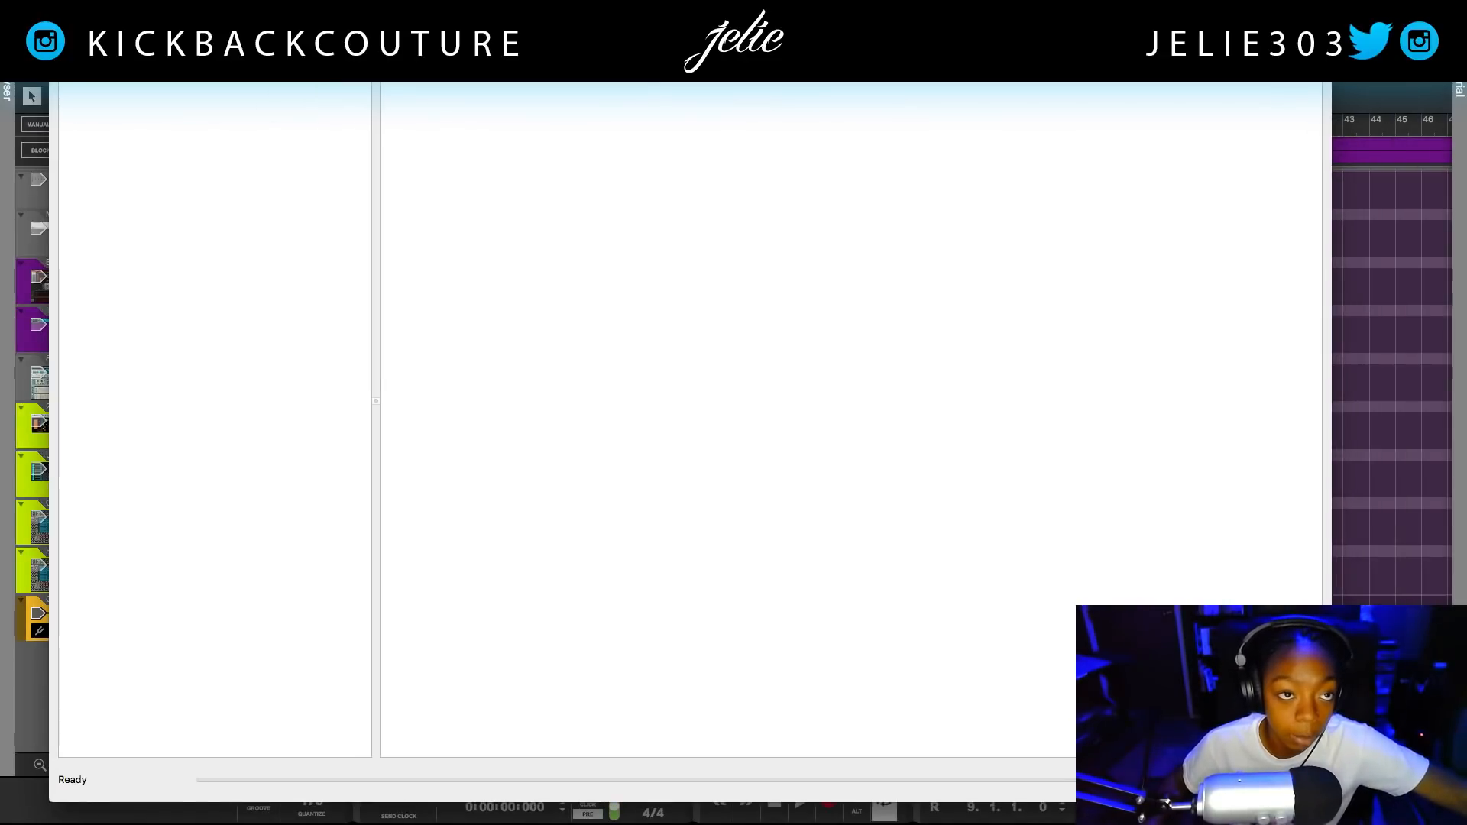
{"action": "left_click_drag", "start_coordinate": [153, 45], "coordinate": [423, 182]}
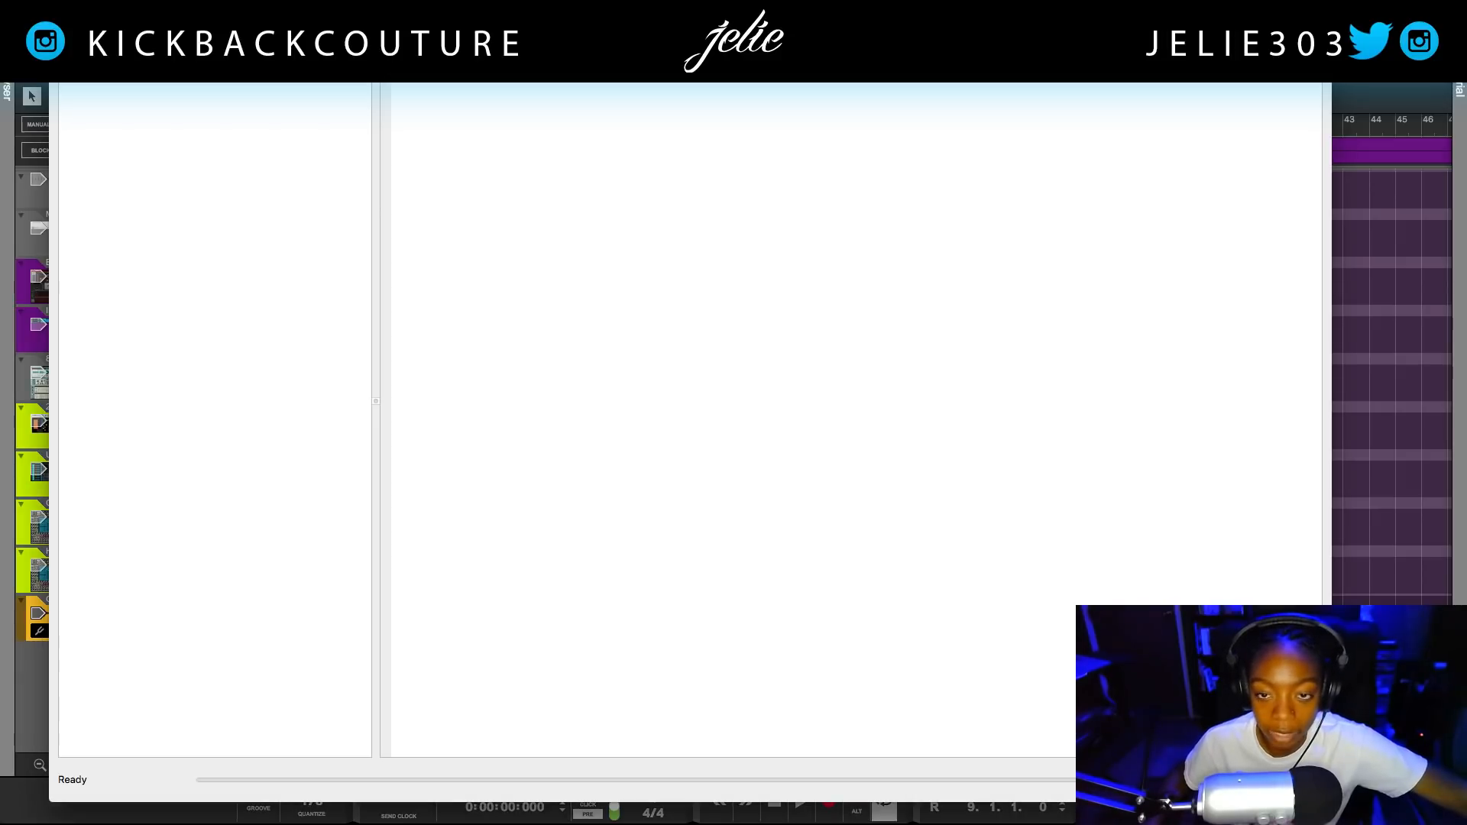
{"action": "left_click_drag", "start_coordinate": [401, 27], "coordinate": [411, 87]}
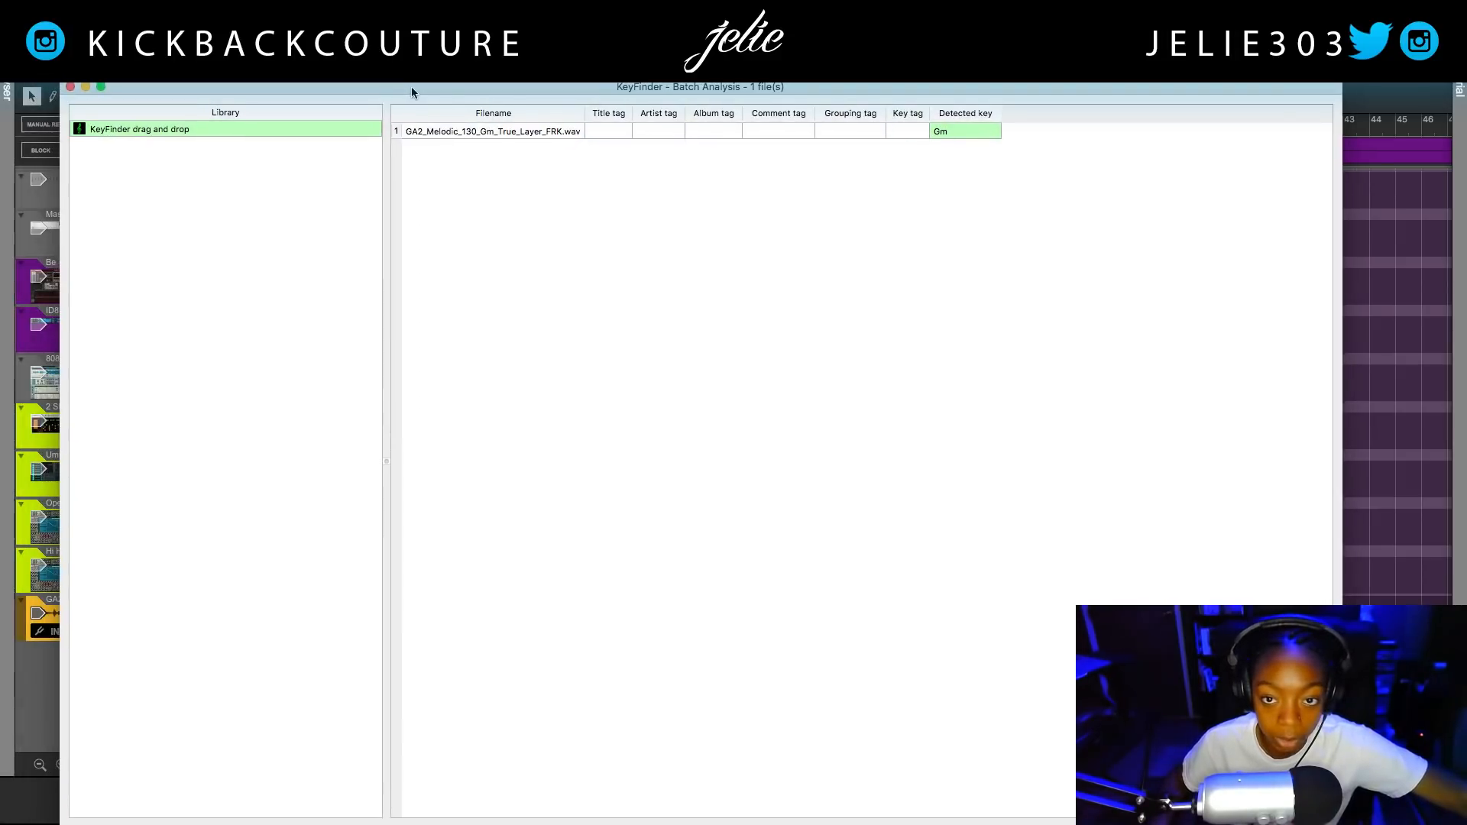
{"action": "left_click", "coordinate": [960, 131]}
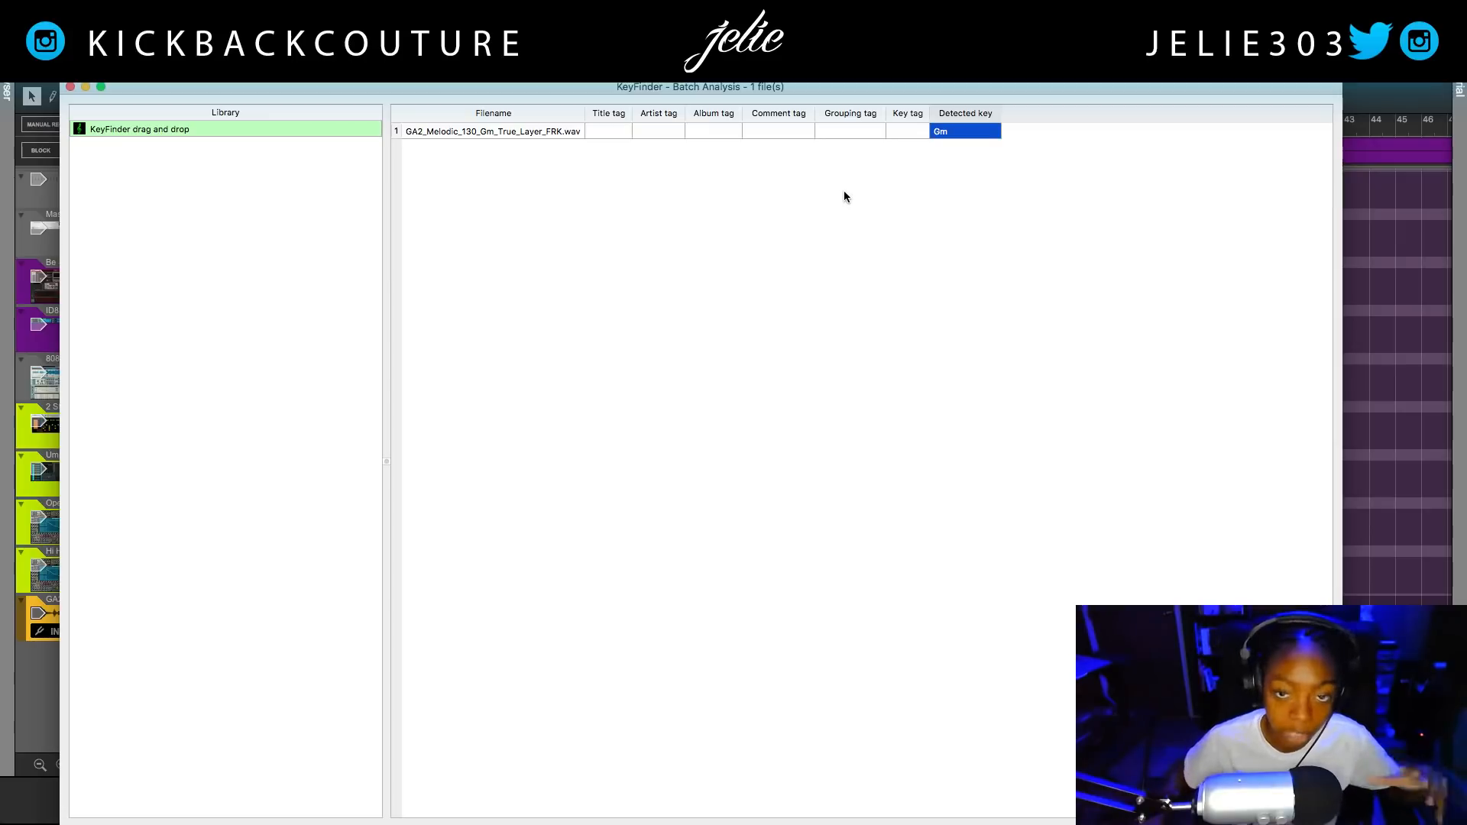
{"action": "left_click_drag", "start_coordinate": [585, 86], "coordinate": [1466, 145]}
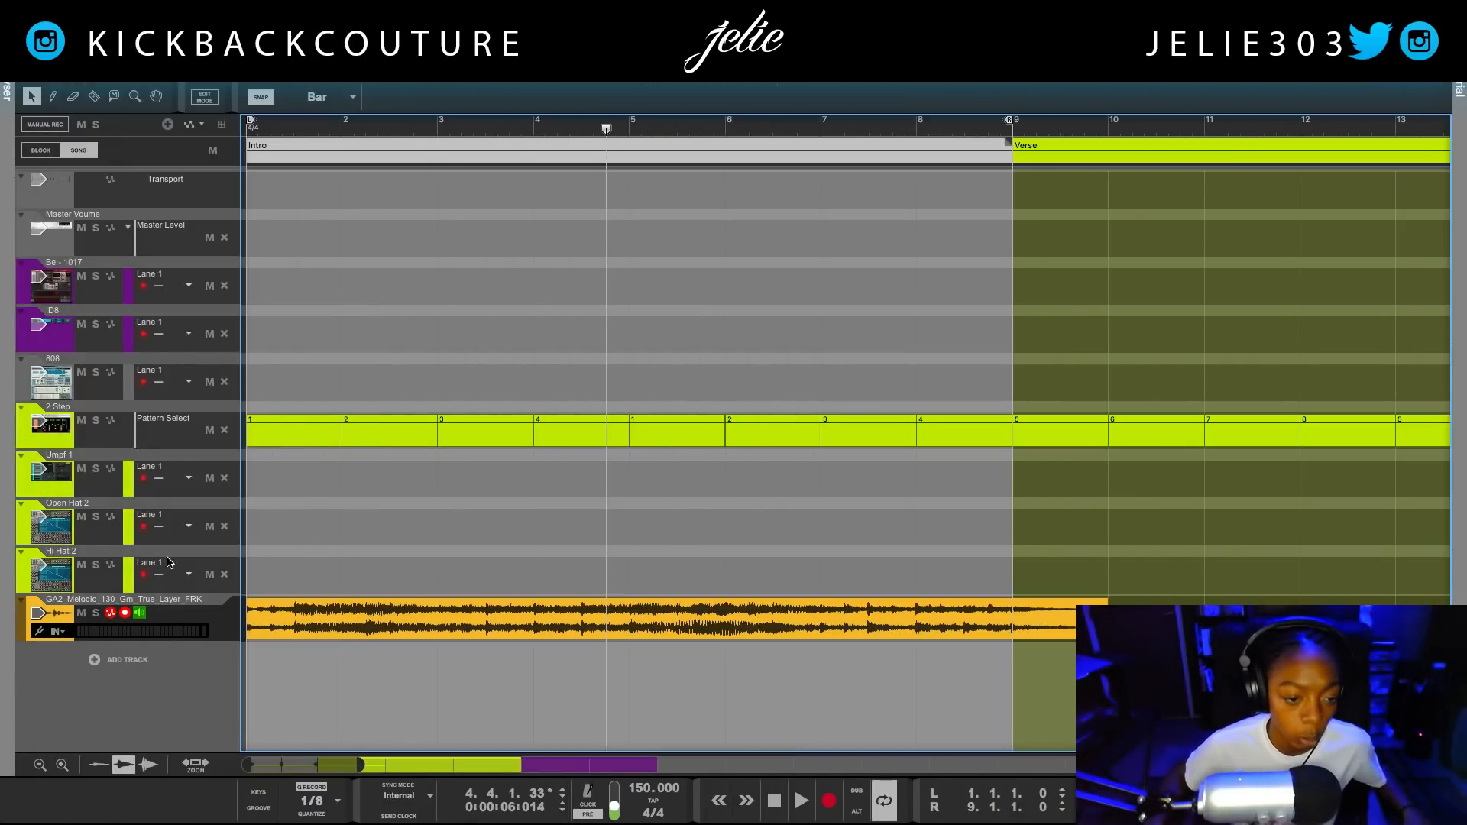
Return the playhead to the song start, show the rack, and list the Players devices in the browser.
{"action": "key", "text": "Home"}
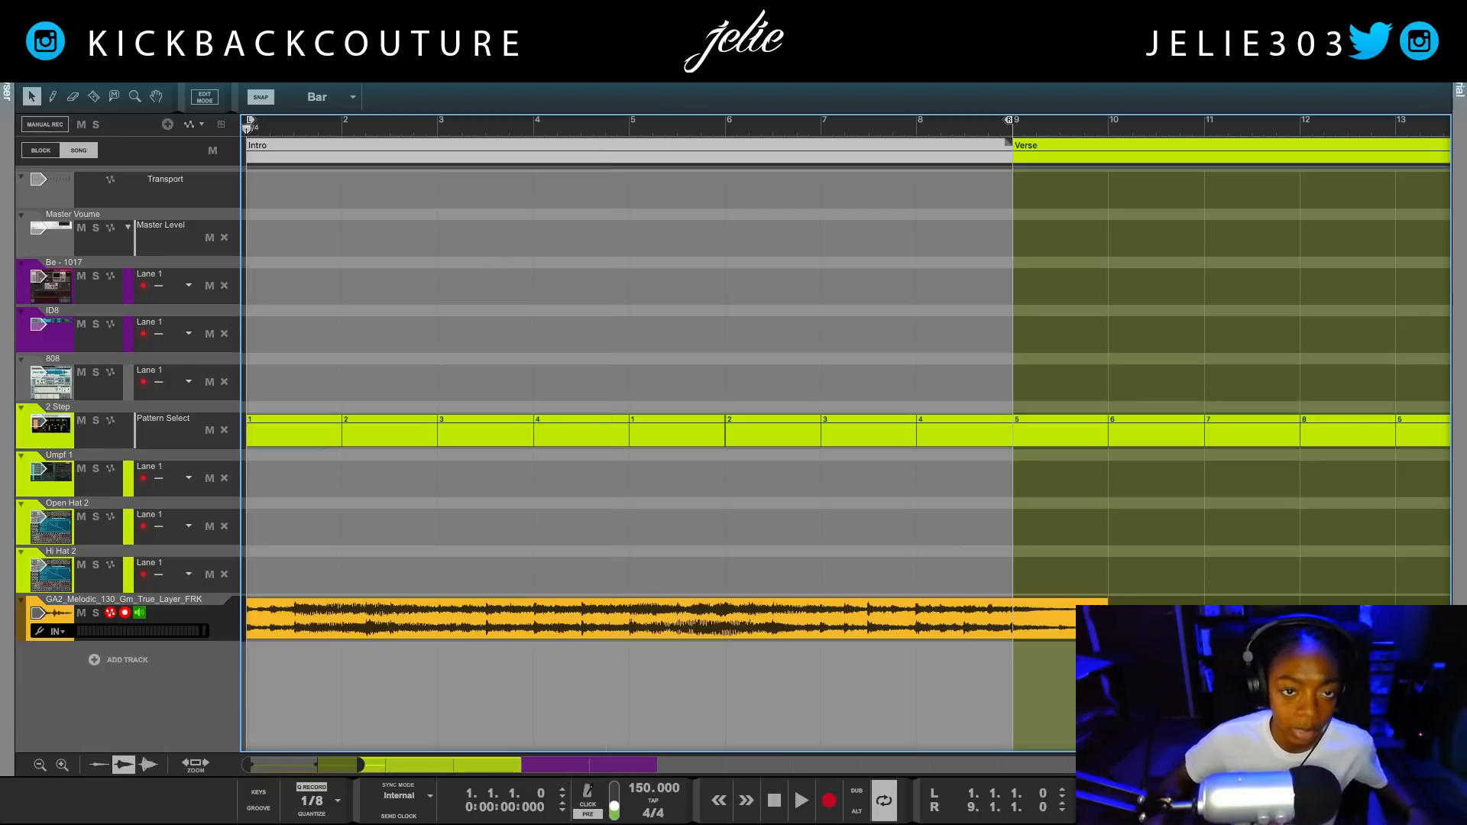
{"action": "left_click_drag", "start_coordinate": [675, 83], "coordinate": [714, 76]}
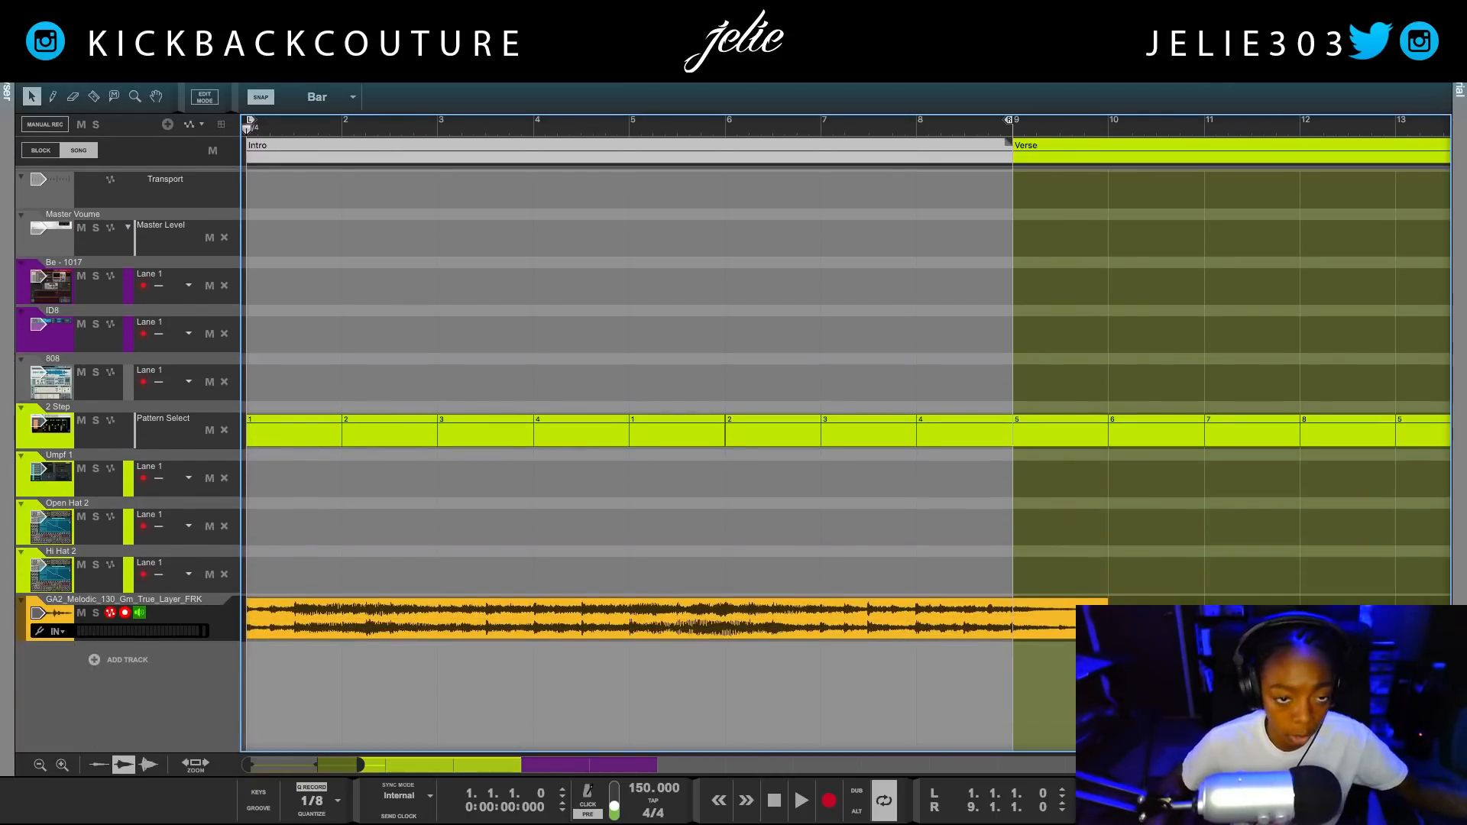
{"action": "left_click_drag", "start_coordinate": [464, 86], "coordinate": [474, 744]}
{"action": "scroll", "coordinate": [493, 672], "scroll_direction": "up", "scroll_amount": 5}
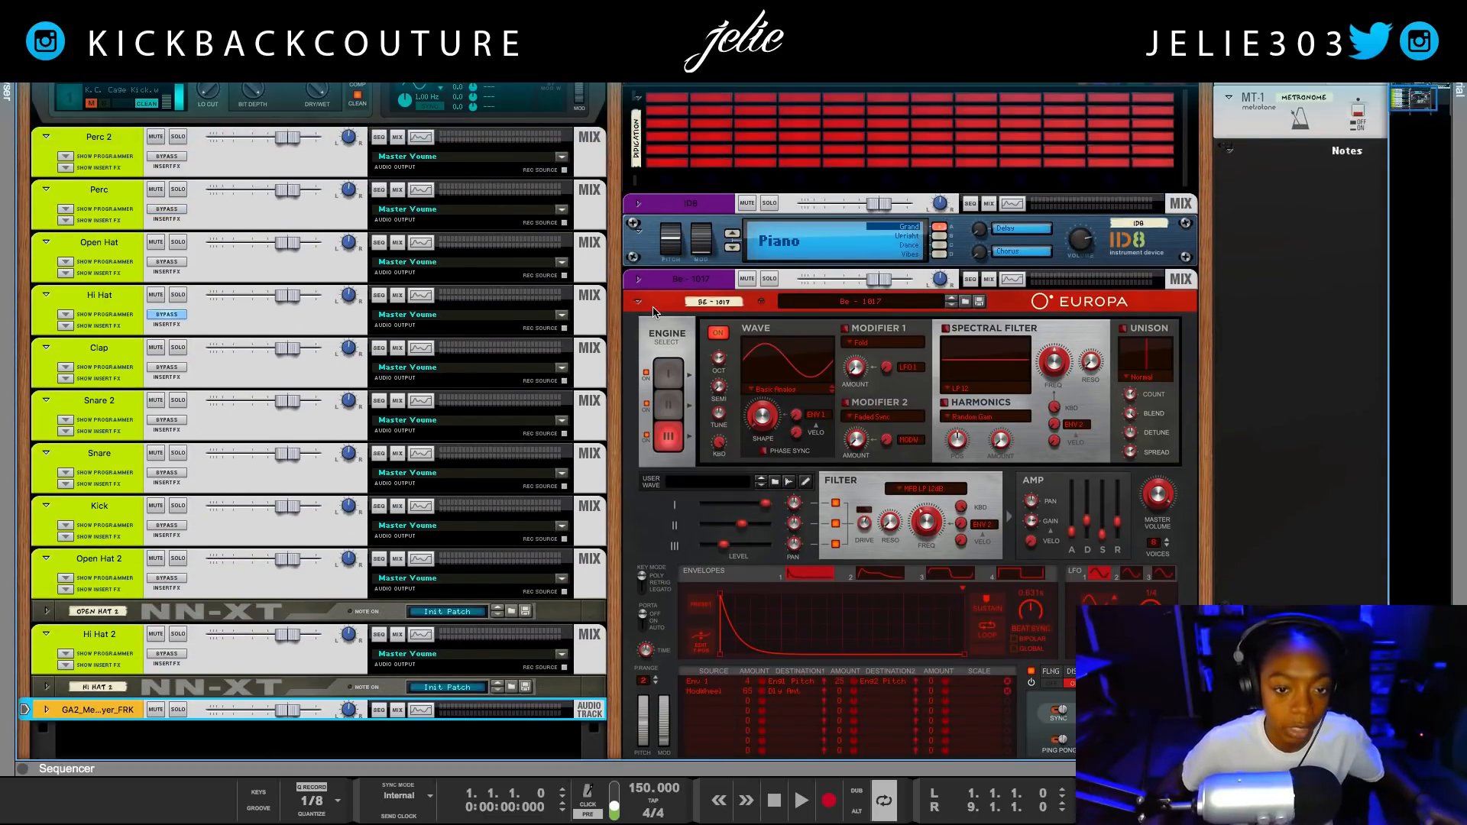
{"action": "scroll", "coordinate": [178, 130], "scroll_direction": "up", "scroll_amount": 15}
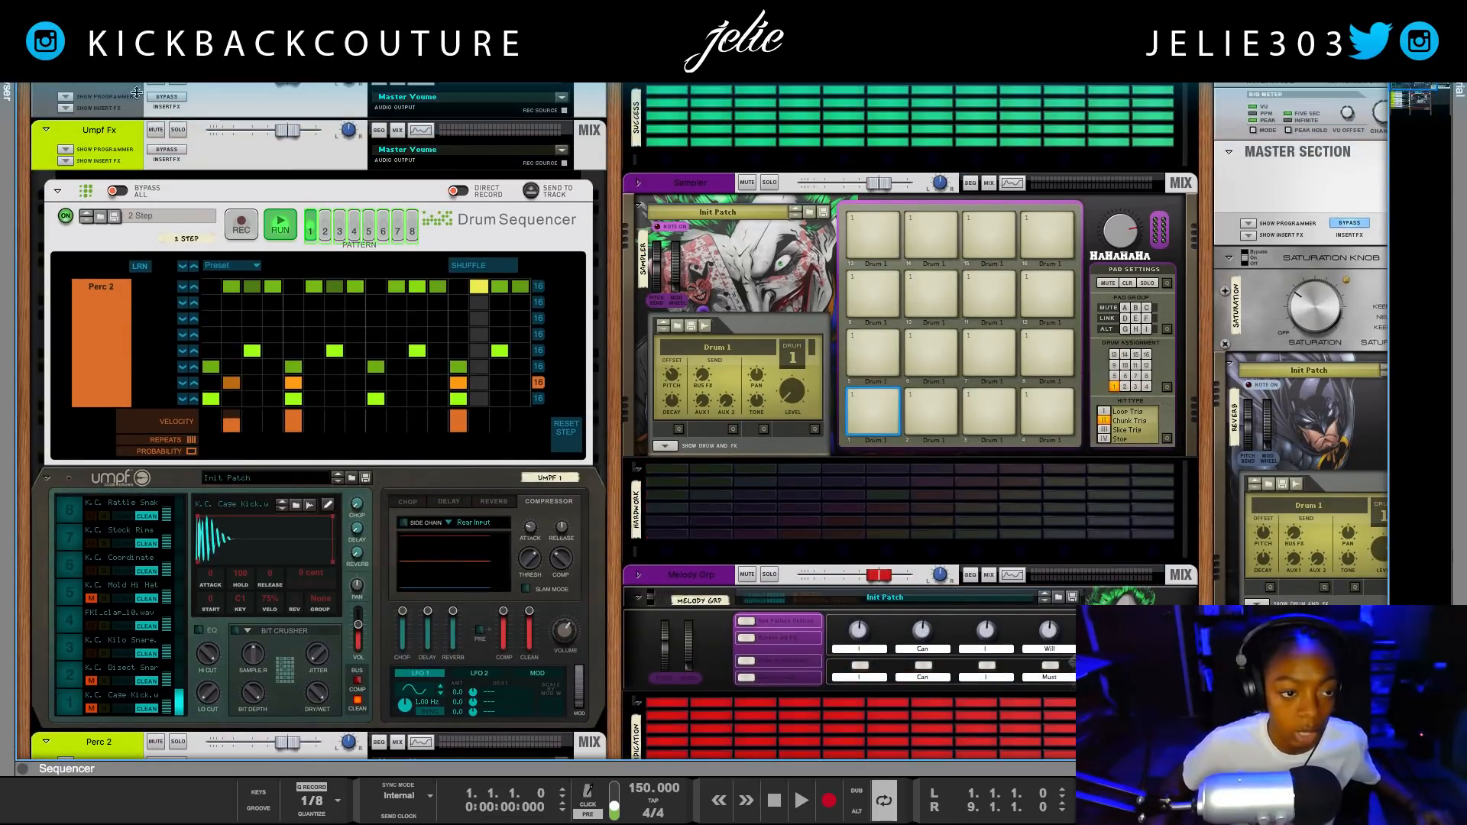
{"action": "left_click", "coordinate": [7, 123]}
{"action": "left_click", "coordinate": [72, 182]}
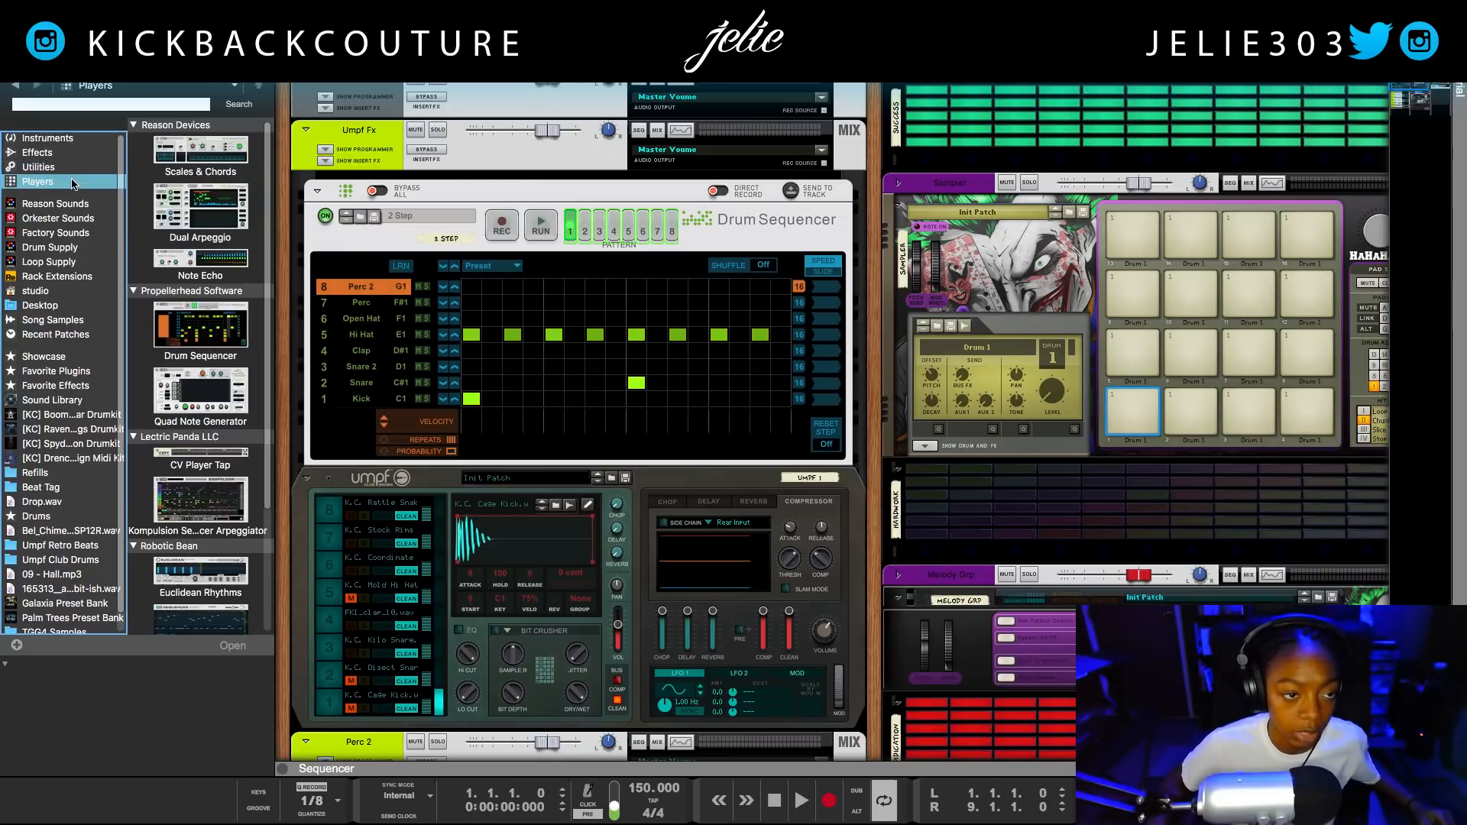
Add a Scales & Chords player to the 808's Grain instrument and hide the browser.
{"action": "left_click", "coordinate": [181, 323]}
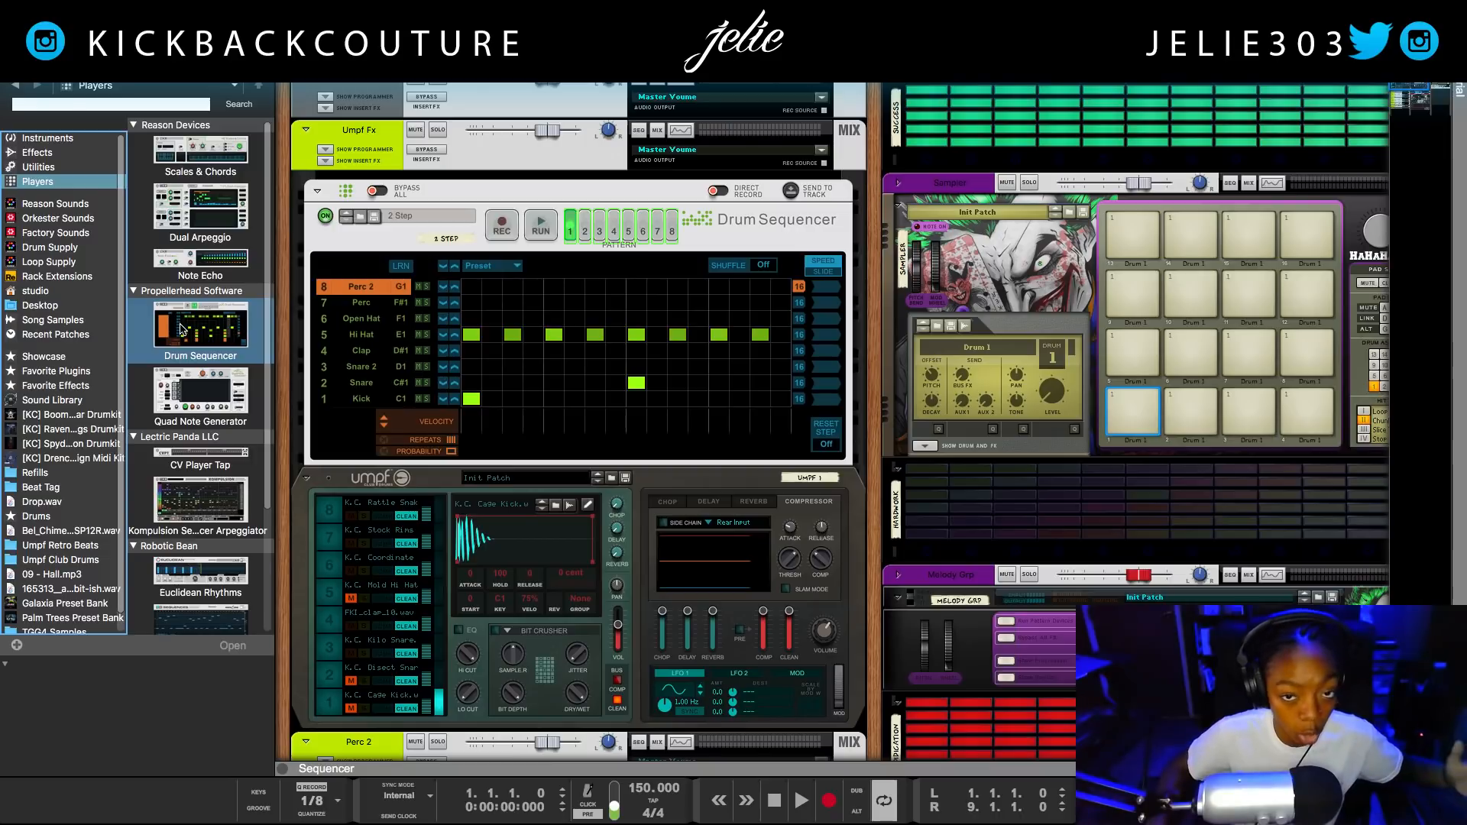
{"action": "left_click", "coordinate": [195, 171]}
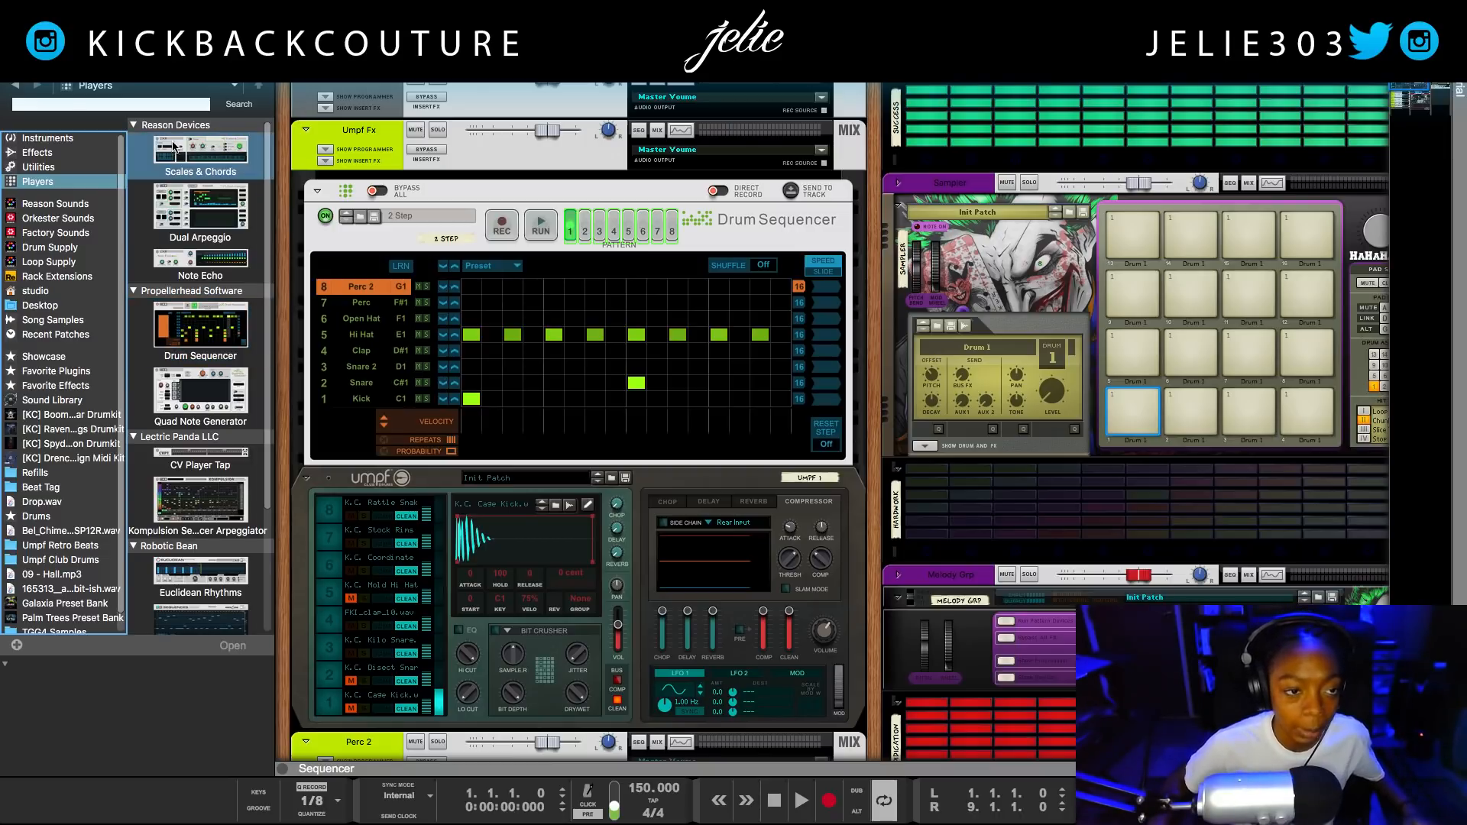
{"action": "left_click", "coordinate": [183, 160]}
{"action": "left_click_drag", "start_coordinate": [184, 160], "coordinate": [860, 376]}
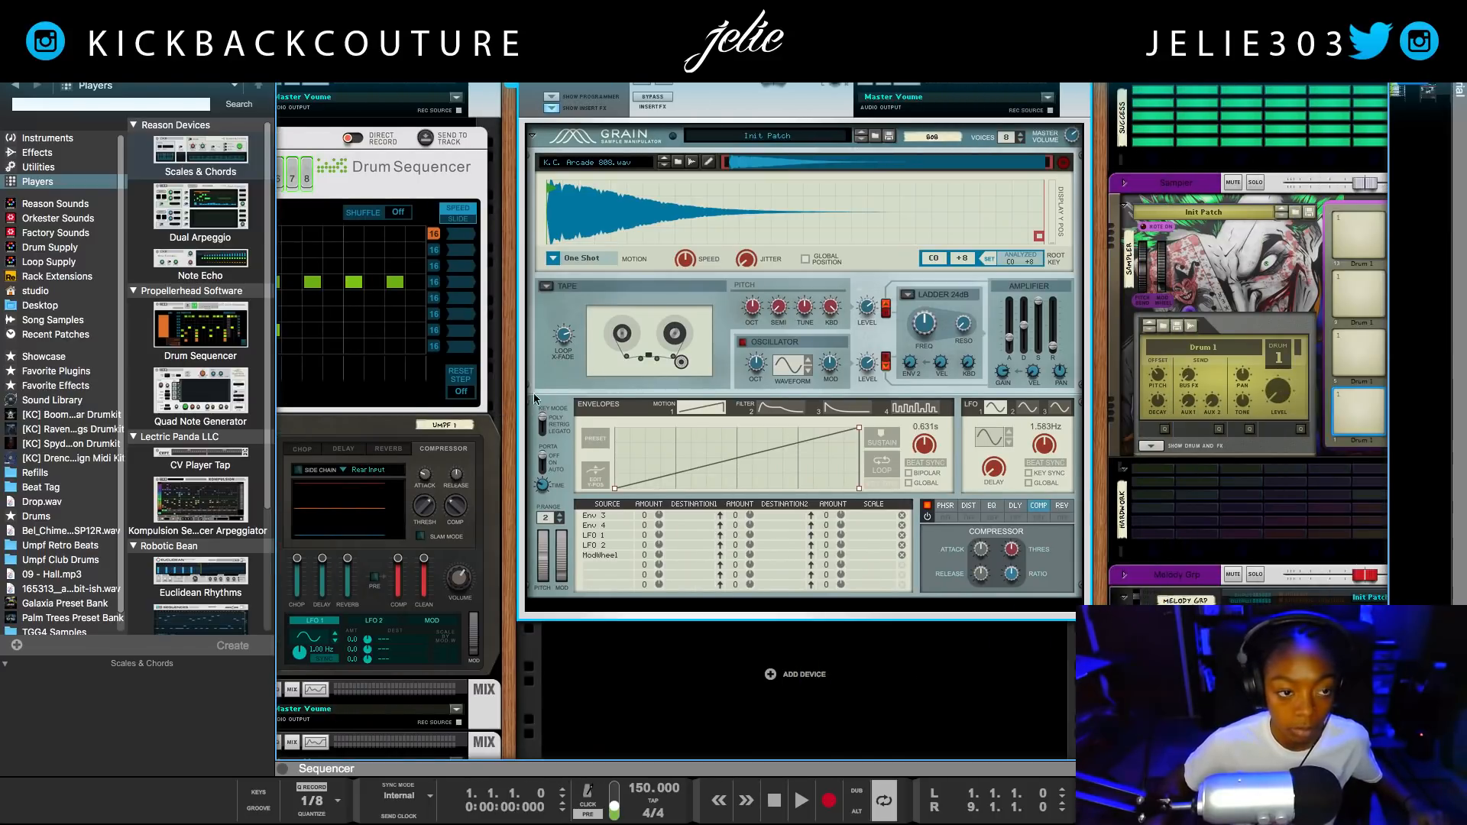
{"action": "left_click", "coordinate": [192, 170]}
{"action": "left_click_drag", "start_coordinate": [585, 151], "coordinate": [650, 611]}
{"action": "left_click_drag", "start_coordinate": [609, 133], "coordinate": [691, 745]}
{"action": "scroll", "coordinate": [577, 430], "scroll_direction": "up", "scroll_amount": 2}
{"action": "left_click_drag", "start_coordinate": [200, 153], "coordinate": [760, 201]}
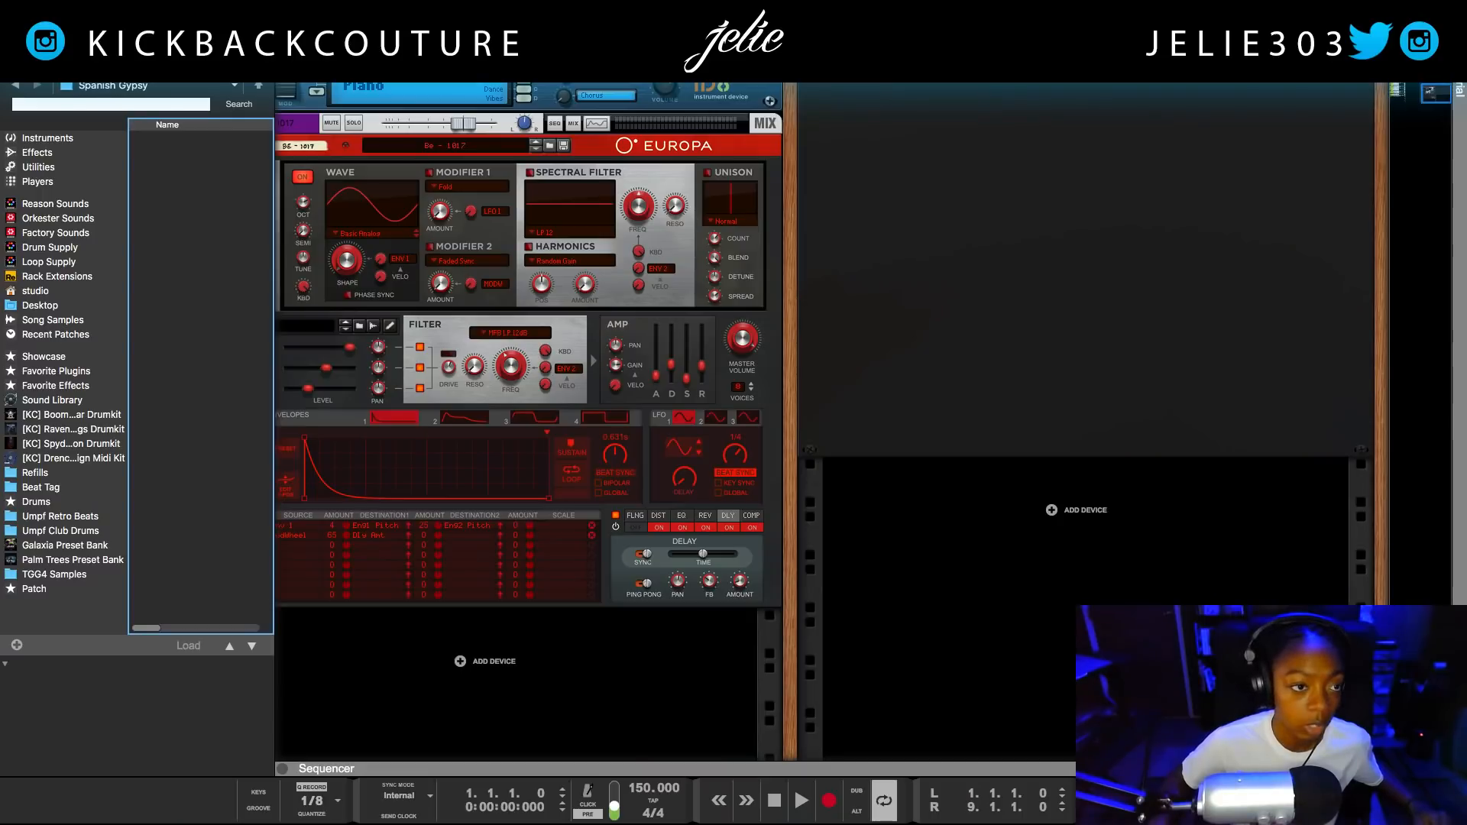
{"action": "key", "text": "F3"}
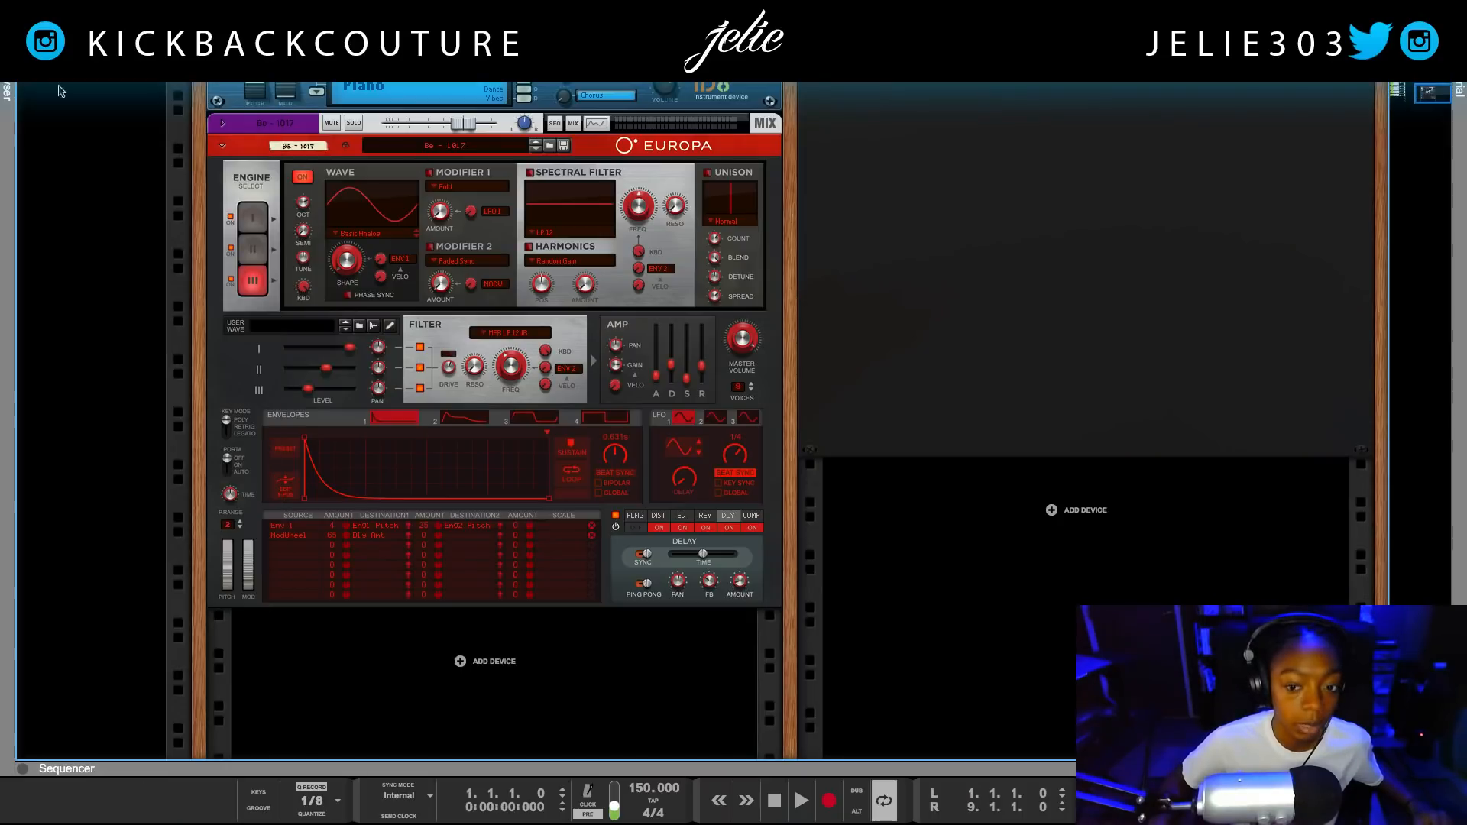
Unfold the Scales & Chords player attached to the Grain 808 to show its settings.
{"action": "scroll", "coordinate": [452, 324], "scroll_direction": "left", "scroll_amount": 8}
{"action": "scroll", "coordinate": [432, 340], "scroll_direction": "up", "scroll_amount": 4}
{"action": "scroll", "coordinate": [432, 343], "scroll_direction": "up", "scroll_amount": 6}
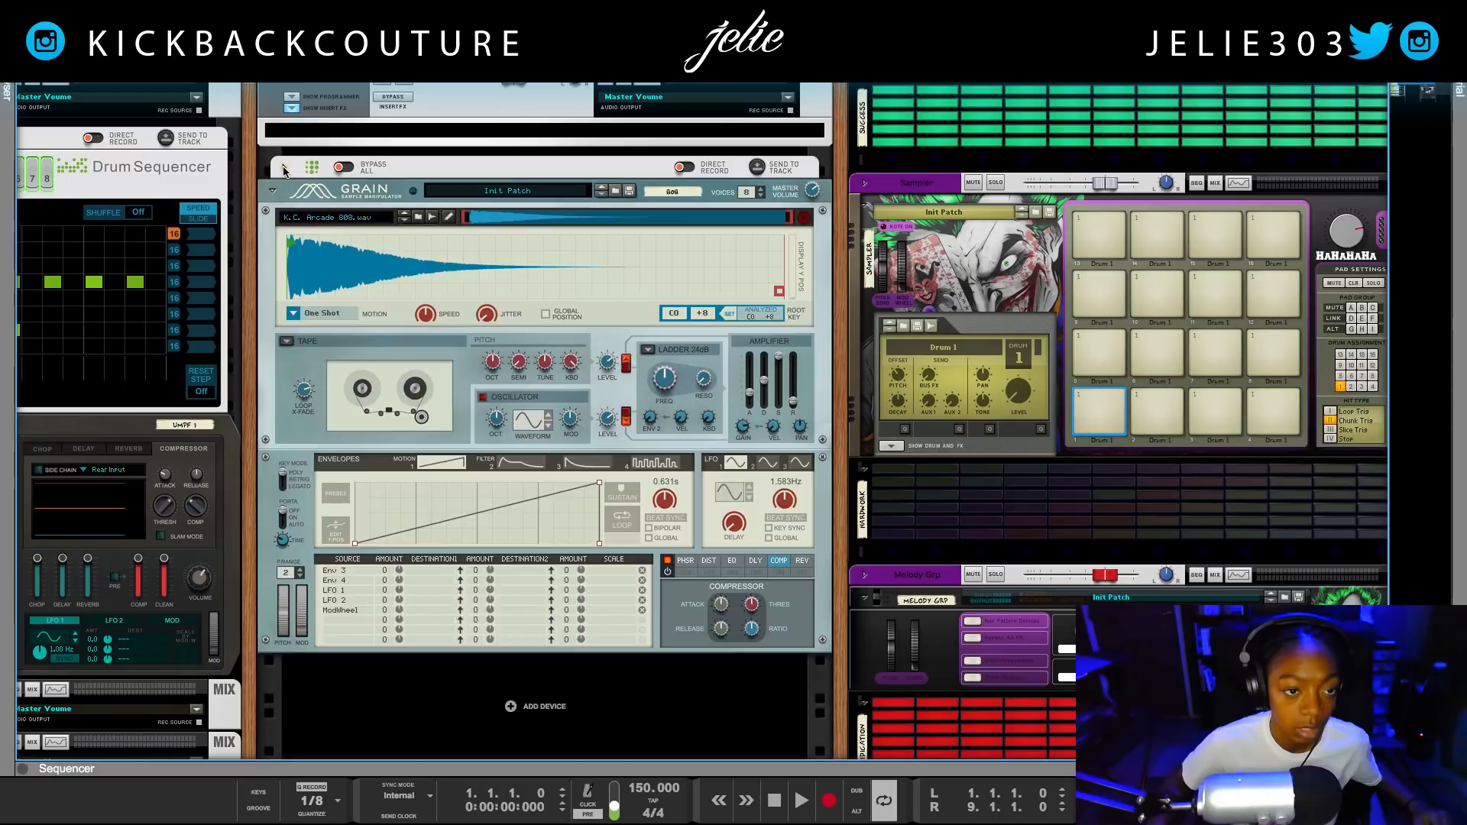
{"action": "left_click", "coordinate": [283, 168]}
{"action": "left_click", "coordinate": [291, 108]}
{"action": "left_click", "coordinate": [457, 147]}
Set the Scales & Chords player's key to G and its scale to Minor.
{"action": "left_click", "coordinate": [304, 207]}
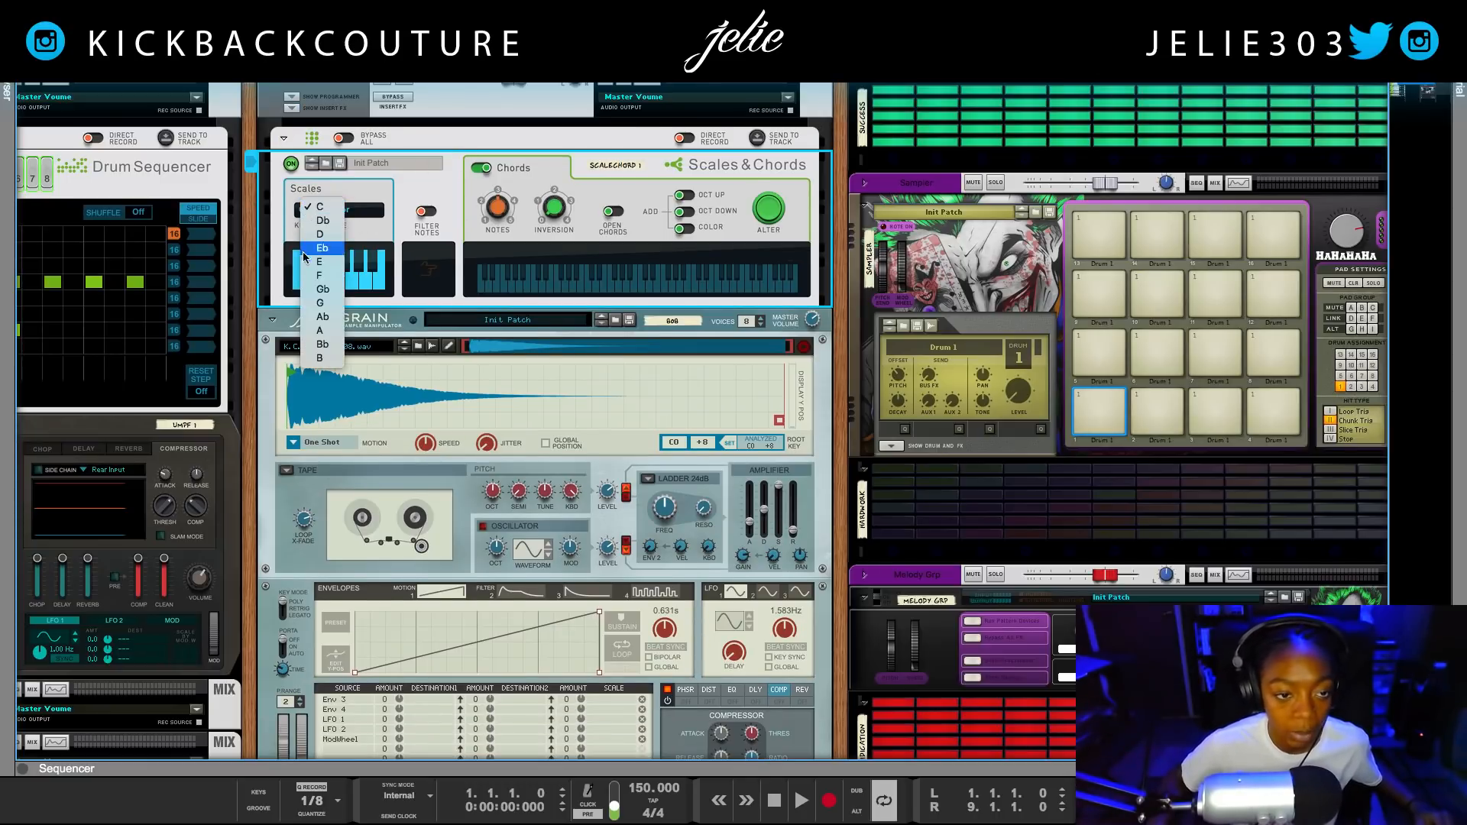
{"action": "left_click", "coordinate": [328, 304]}
{"action": "left_click", "coordinate": [331, 212]}
{"action": "left_click", "coordinate": [348, 225]}
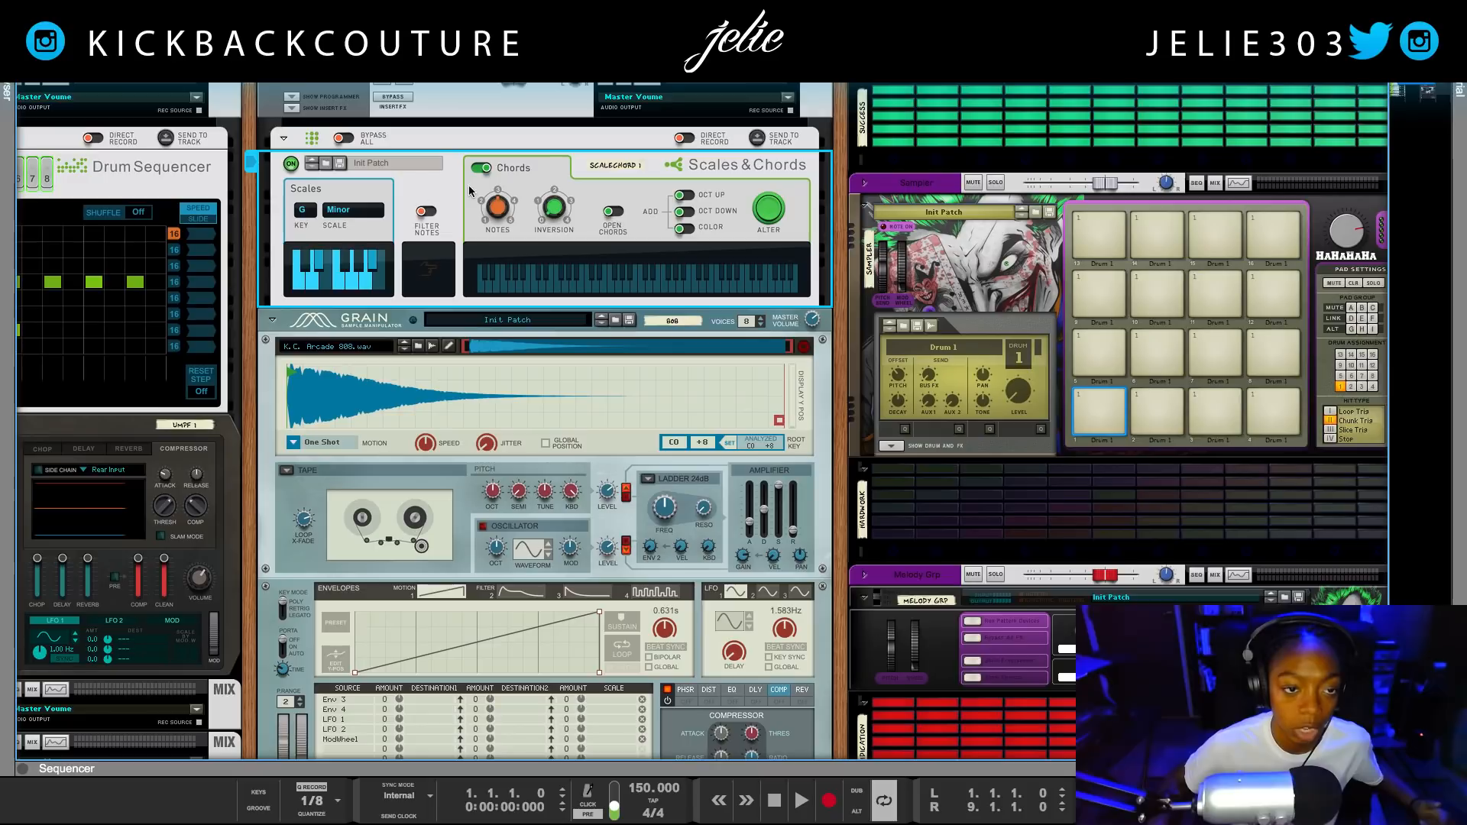
{"action": "left_click", "coordinate": [440, 184]}
{"action": "left_click", "coordinate": [391, 196]}
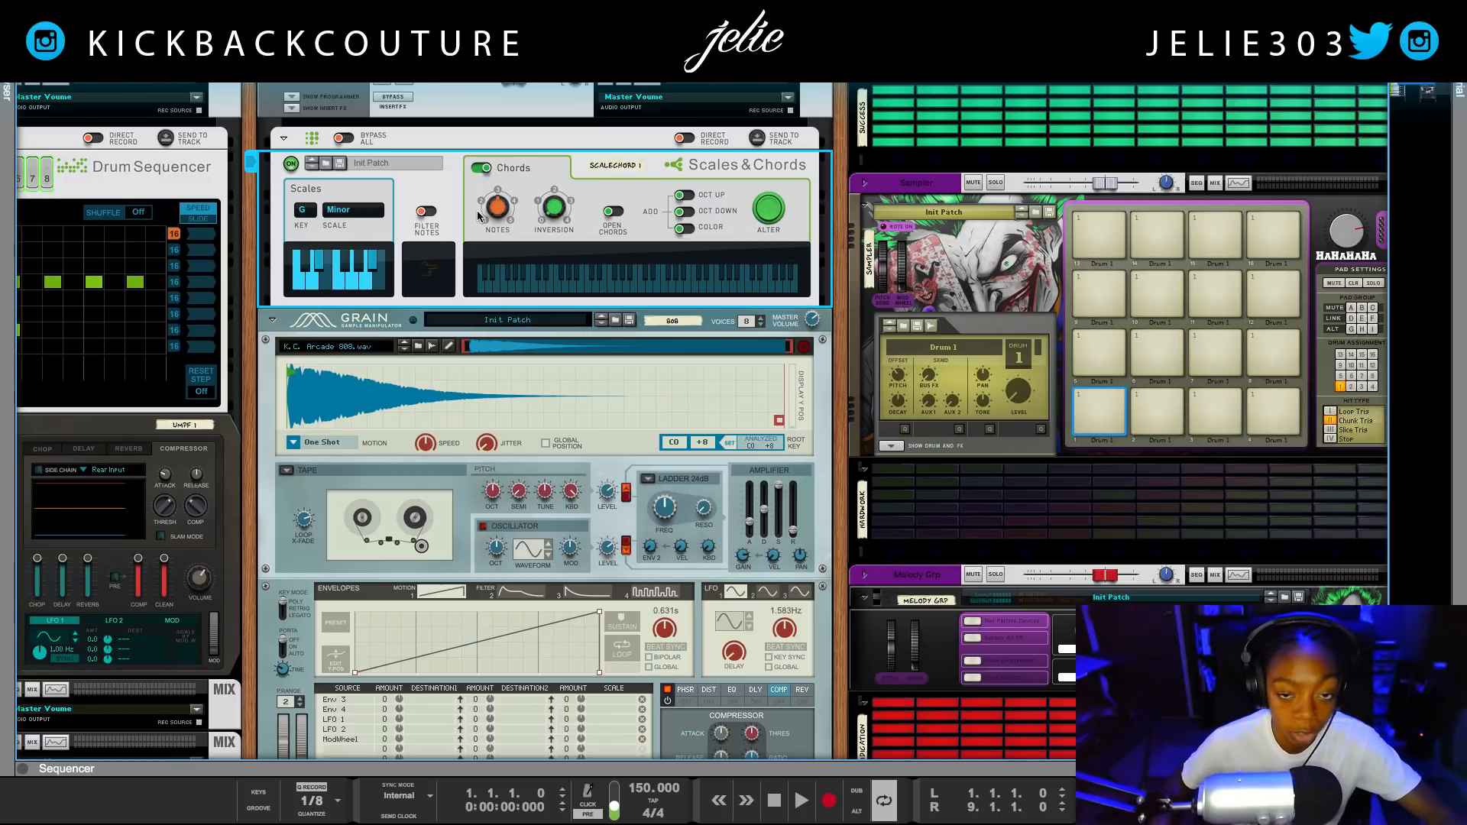
Turn off the player's Chords section, select the Grain 808, and audition it with the song playing.
{"action": "left_click", "coordinate": [482, 167]}
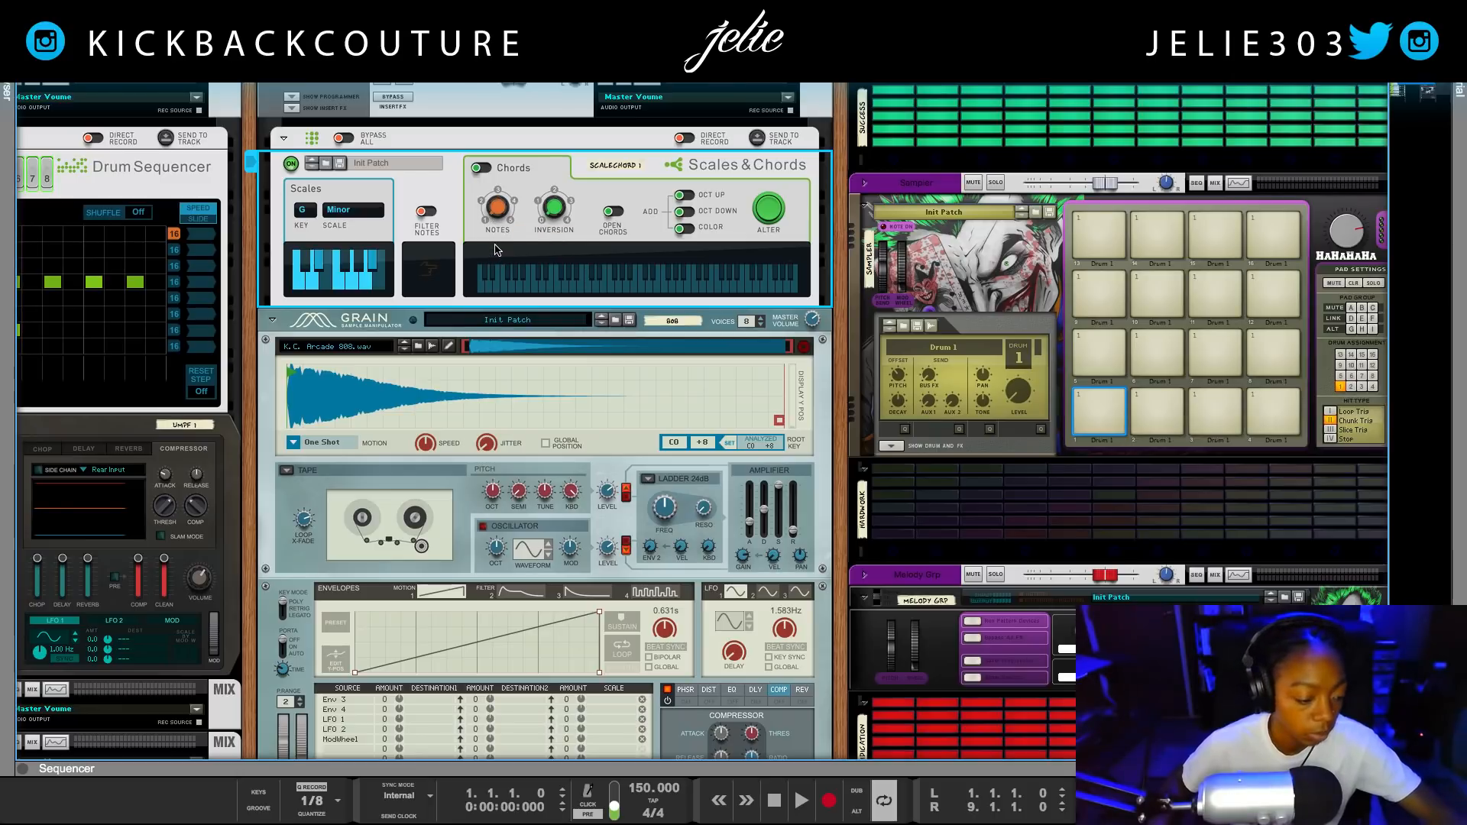
{"action": "left_click", "coordinate": [277, 308]}
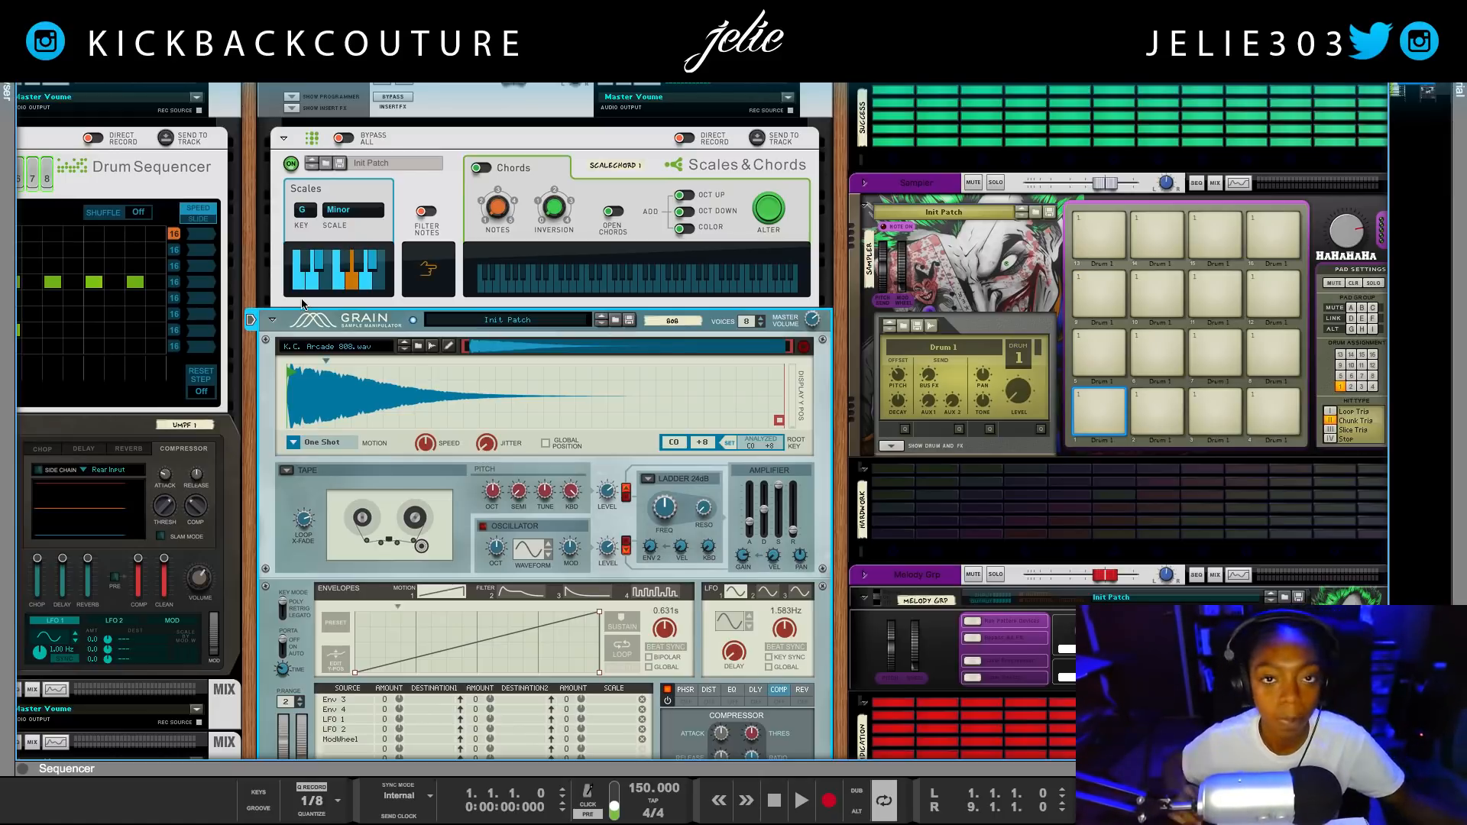
{"action": "left_click", "coordinate": [801, 800]}
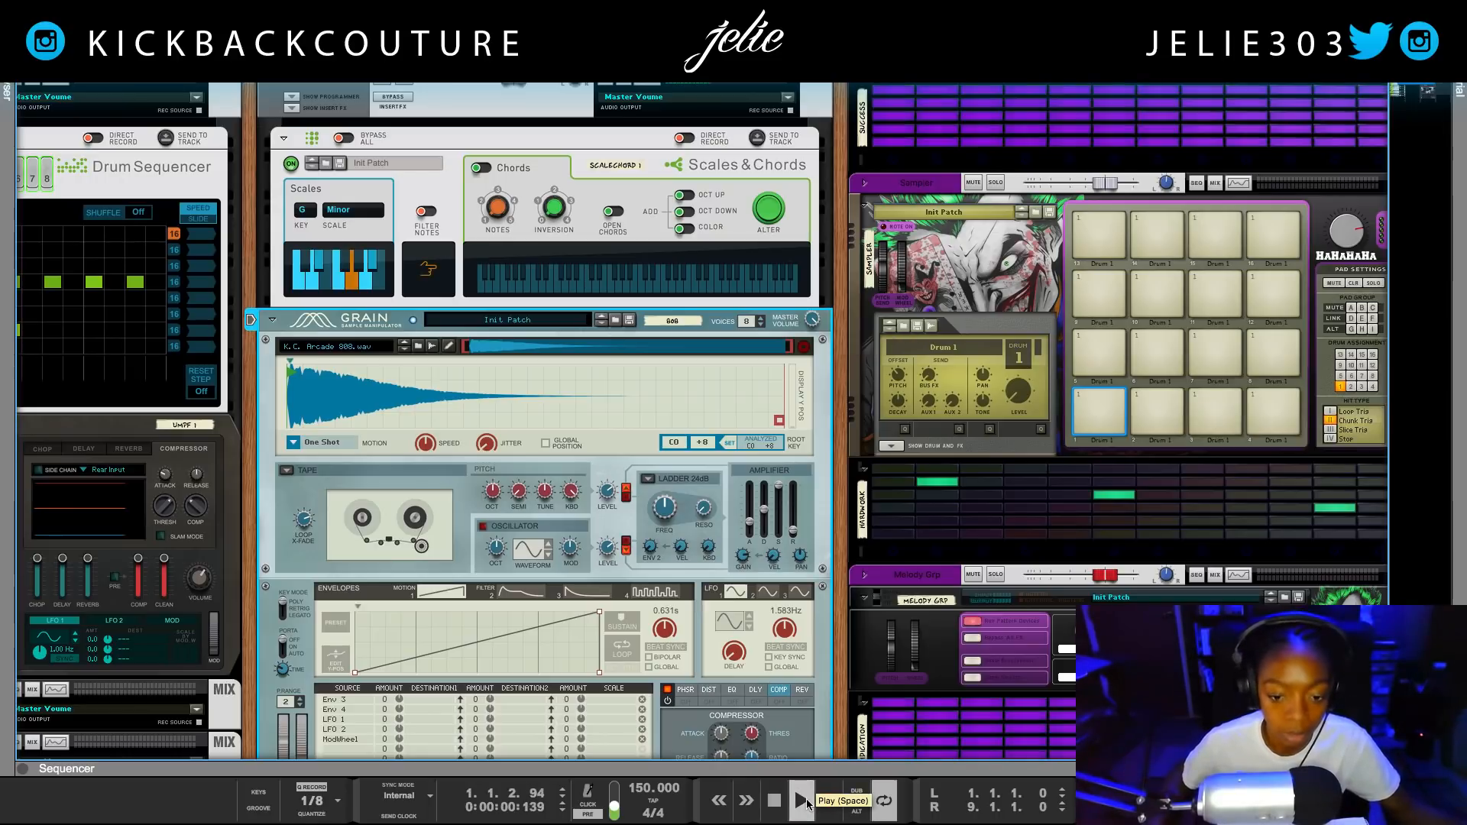
{"action": "scroll", "coordinate": [553, 660], "scroll_direction": "down", "scroll_amount": 7}
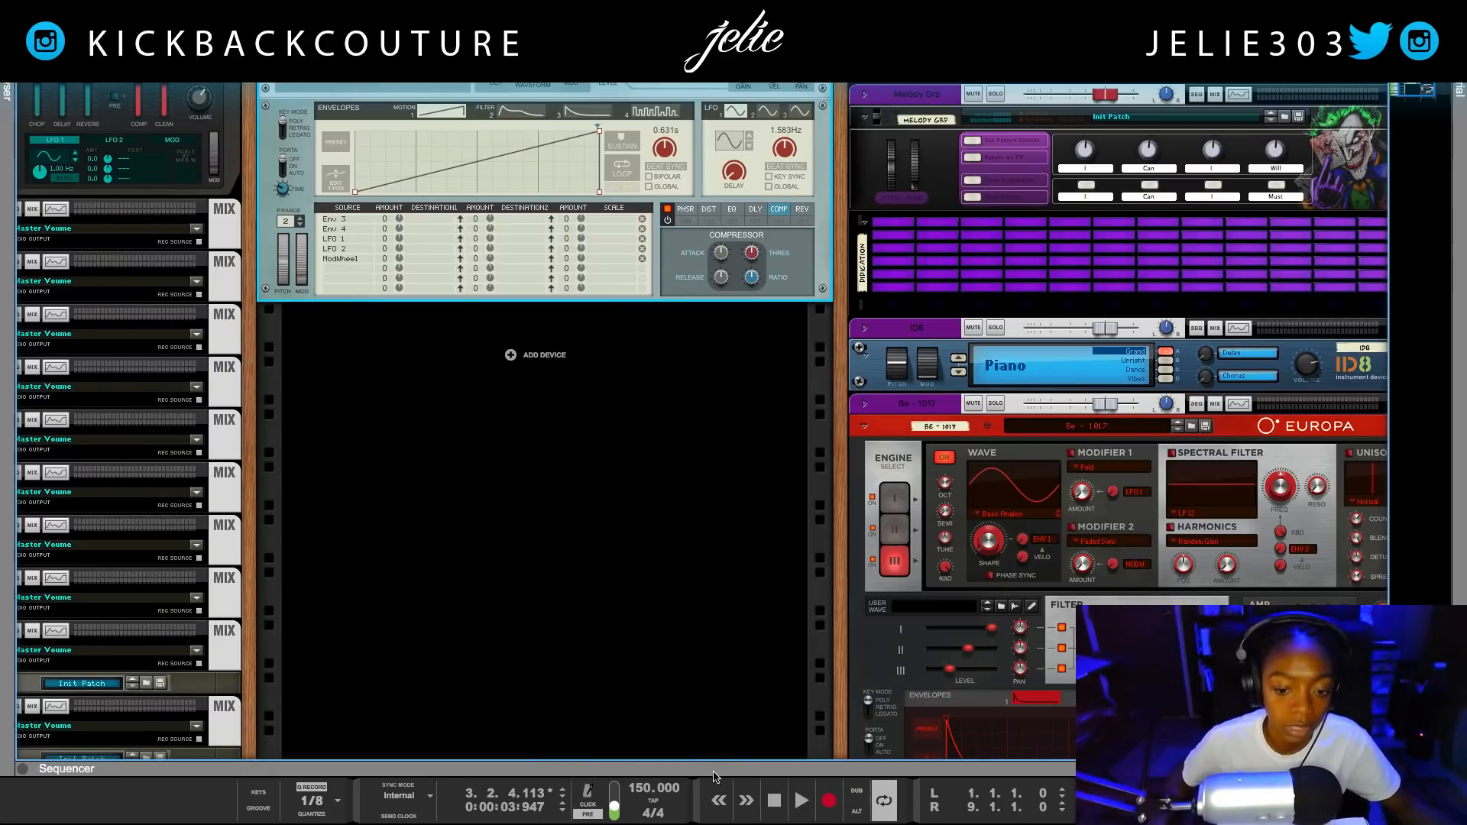
Lower the GA2_Melodic_130_Gm_True_Layer_FRK clip's level to -7.81 dB in the sequencer.
{"action": "key", "text": "F7"}
{"action": "left_click", "coordinate": [732, 608]}
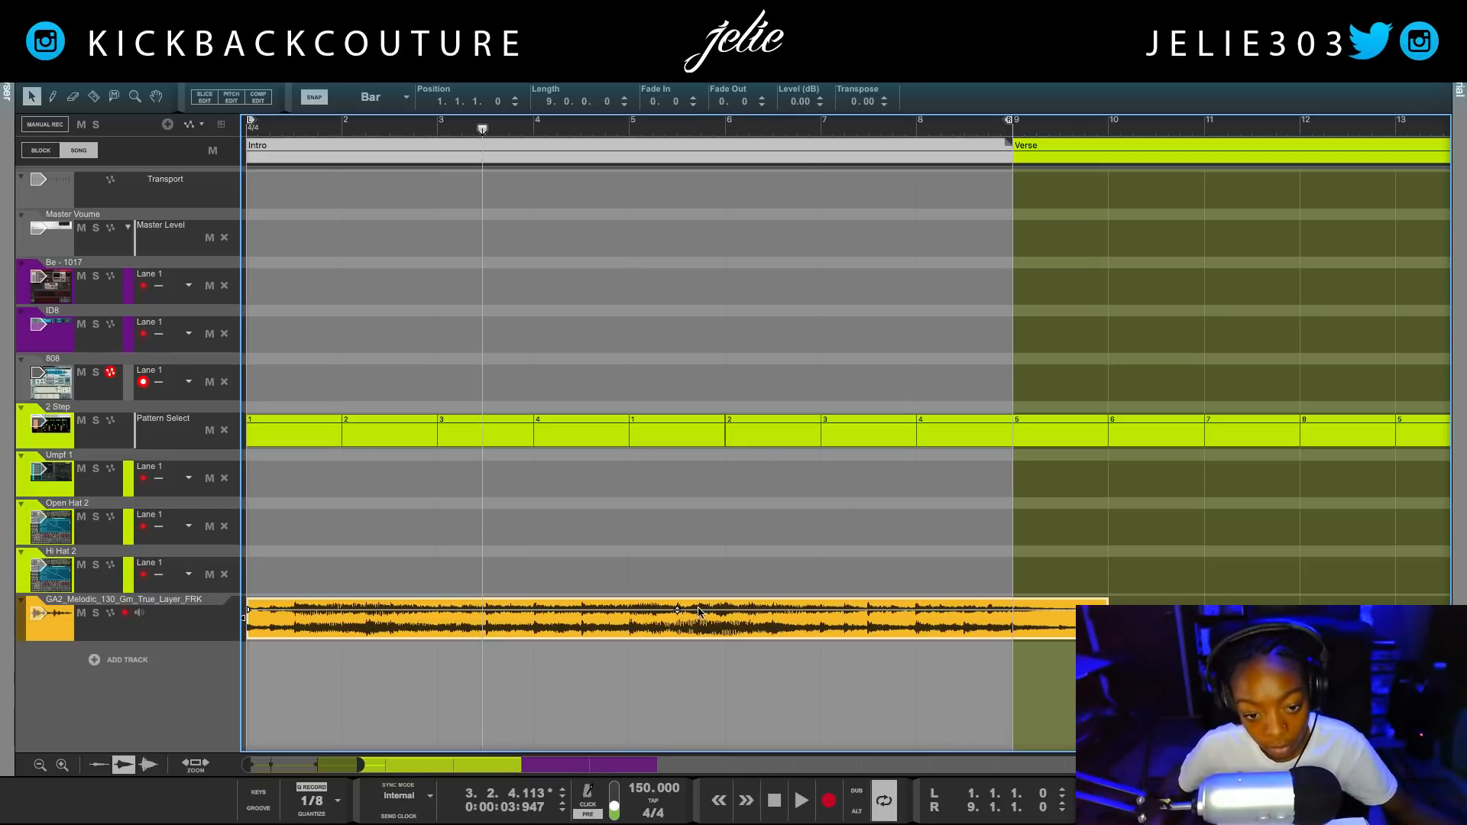
{"action": "left_click_drag", "start_coordinate": [679, 609], "coordinate": [682, 642]}
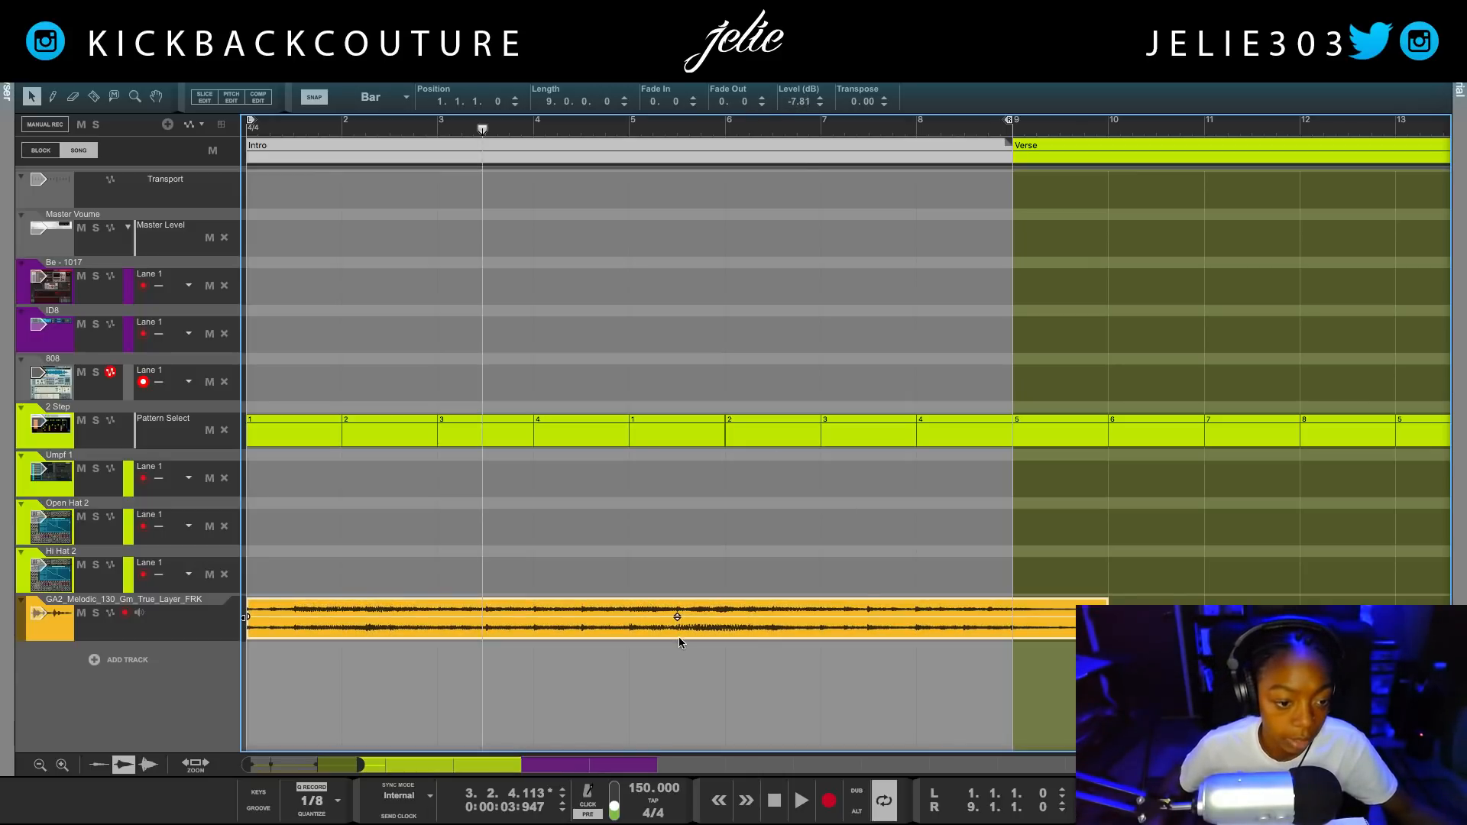
Restart playback to hear the quieter loop while viewing the Grain 808 and Scales & Chords player in the rack.
{"action": "left_click", "coordinate": [773, 800]}
{"action": "left_click", "coordinate": [801, 800]}
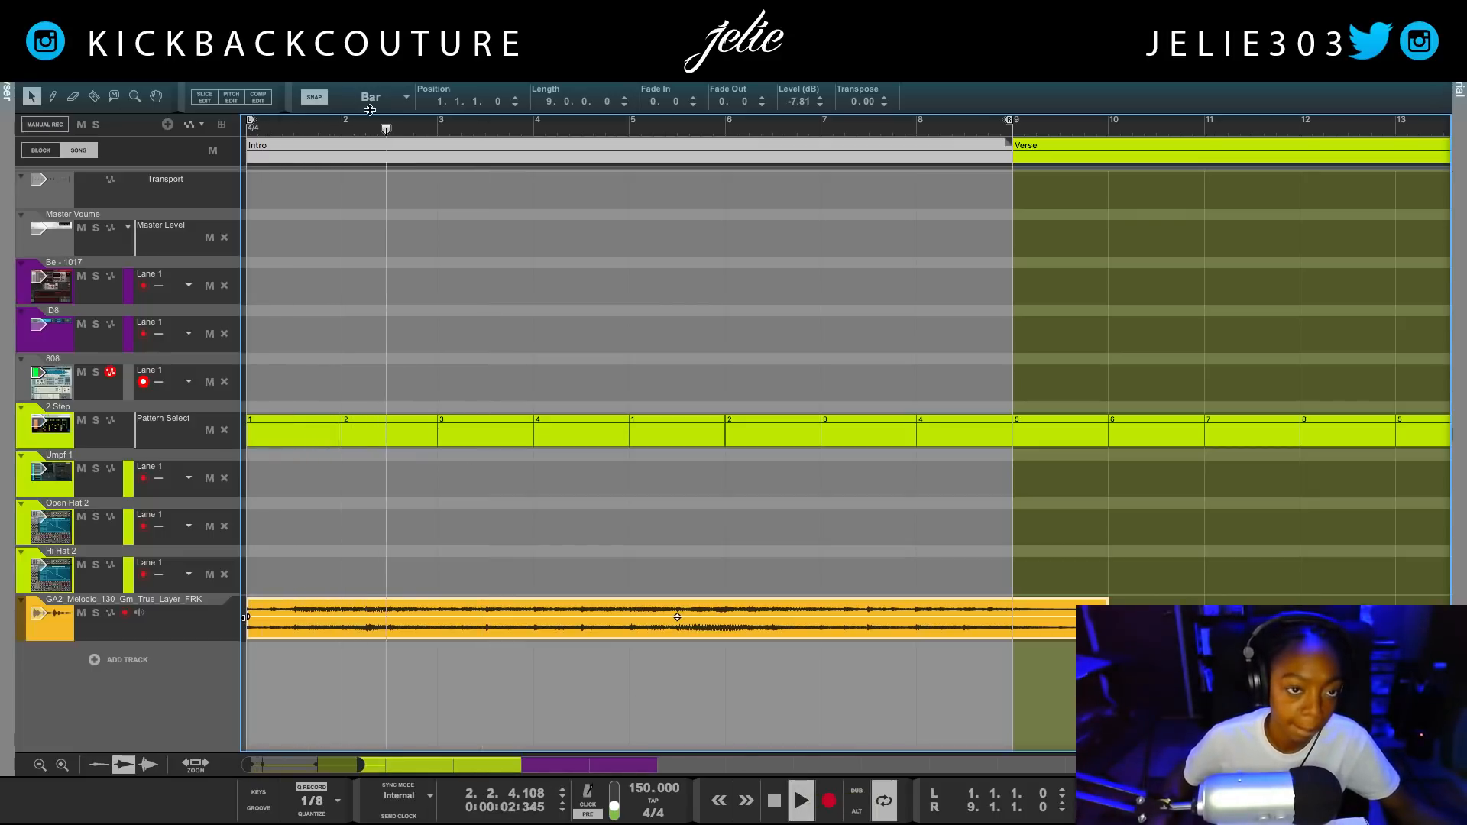
{"action": "key", "text": "F6"}
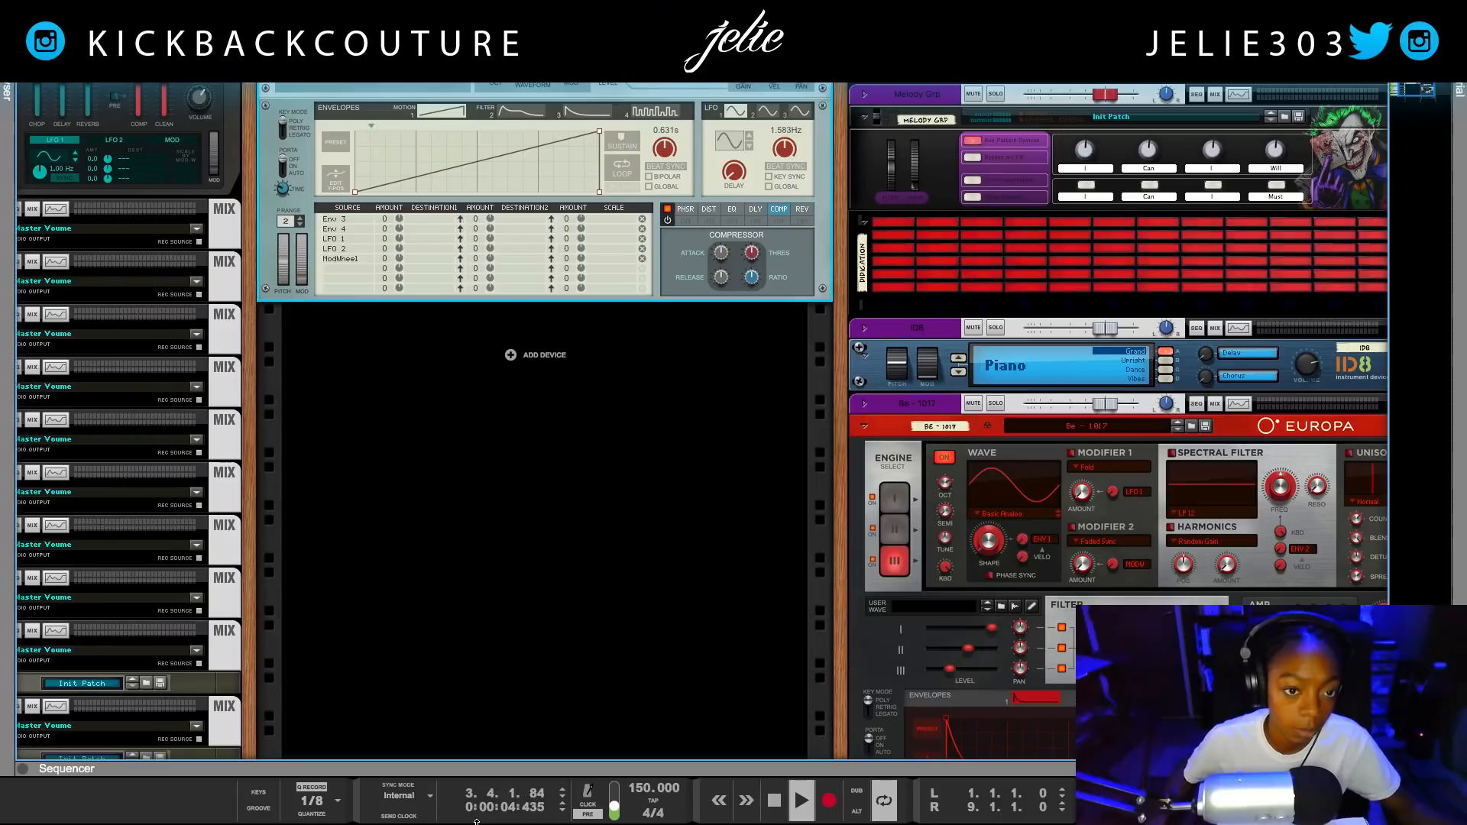
{"action": "scroll", "coordinate": [483, 479], "scroll_direction": "up", "scroll_amount": 6}
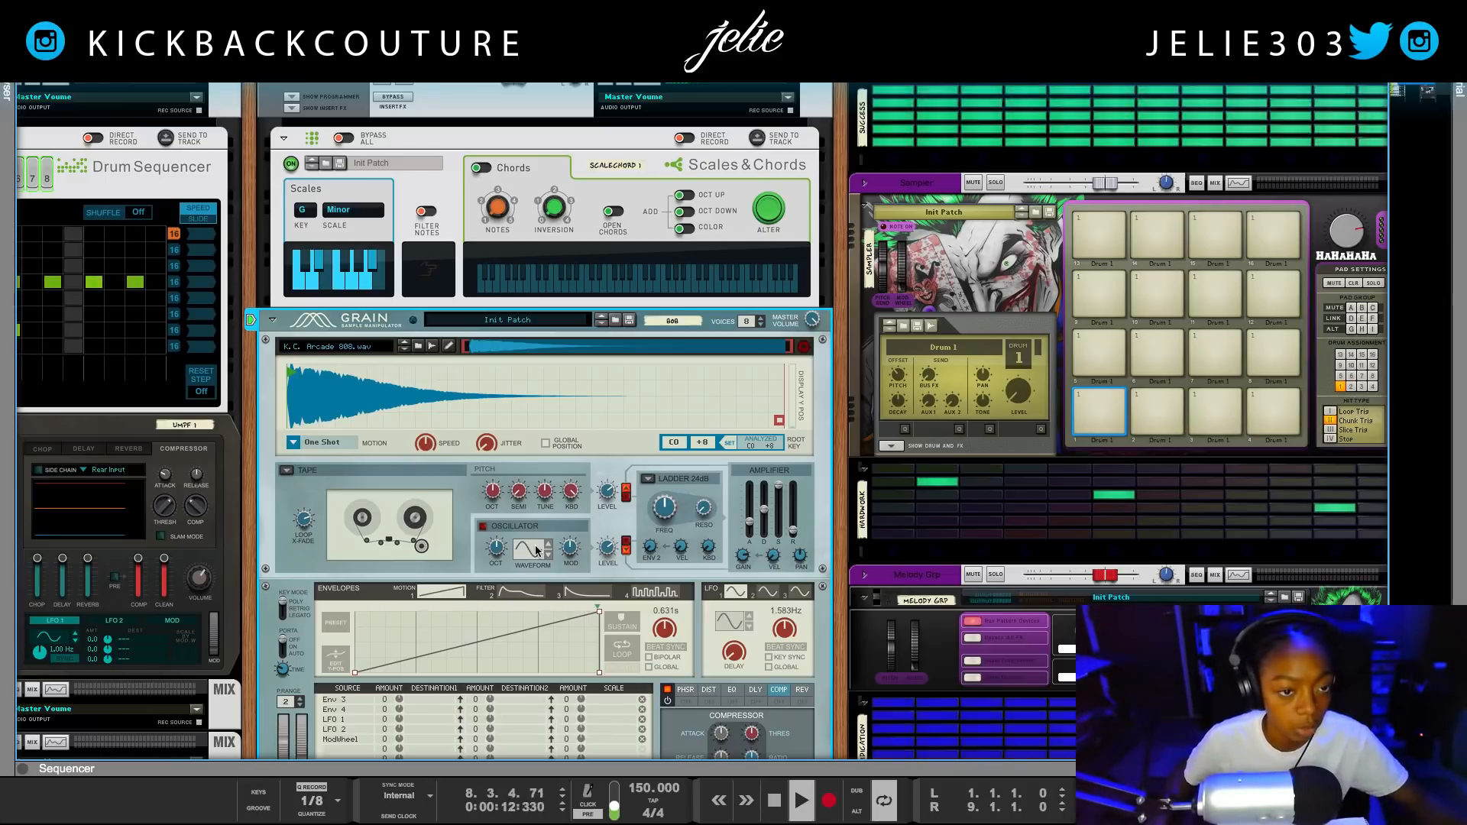
Record an 808 bassline with the Grain from the start of the song, then stop the transport.
{"action": "double_click", "coordinate": [774, 801]}
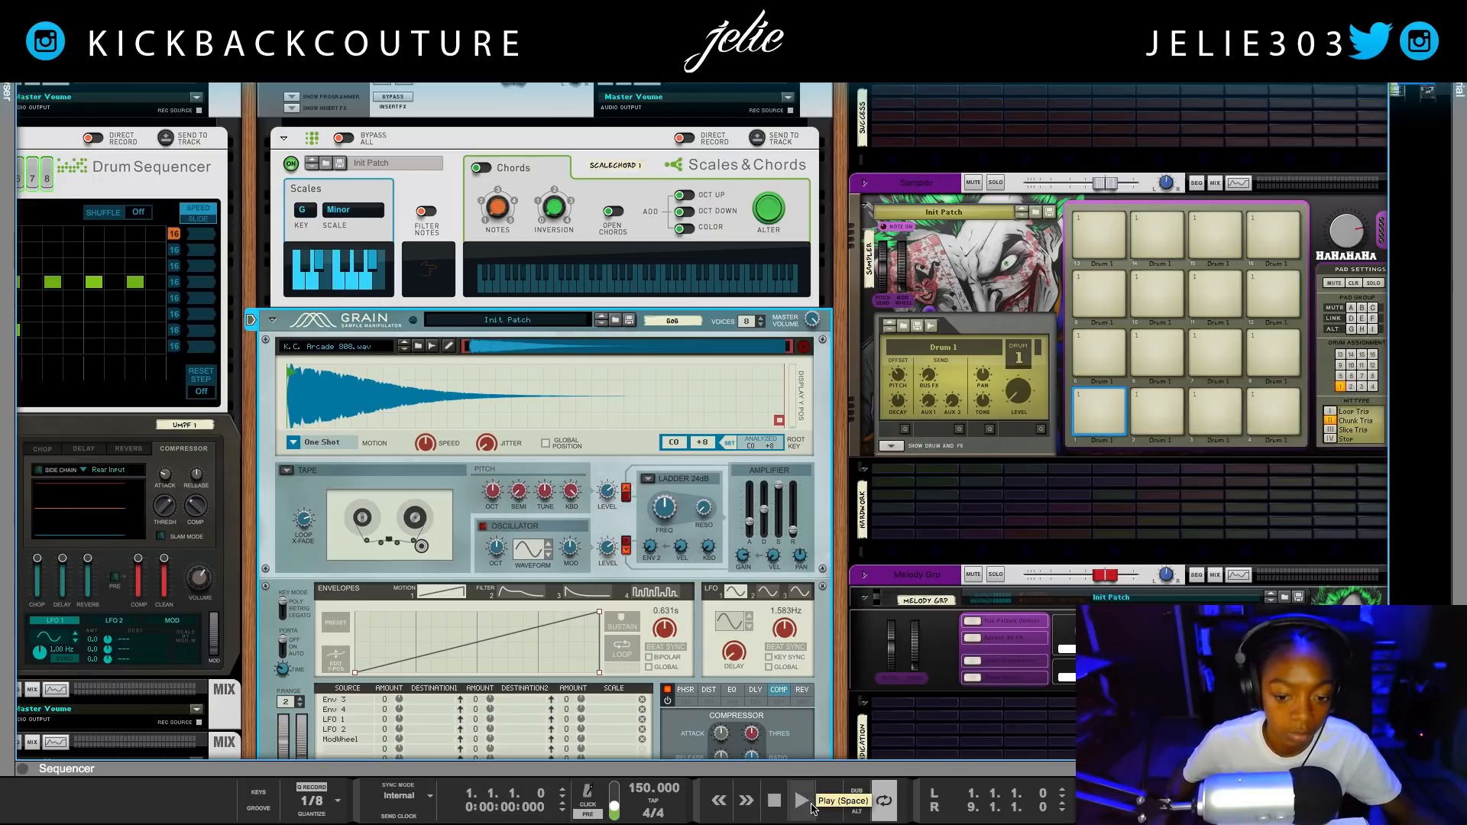
{"action": "left_click", "coordinate": [829, 800]}
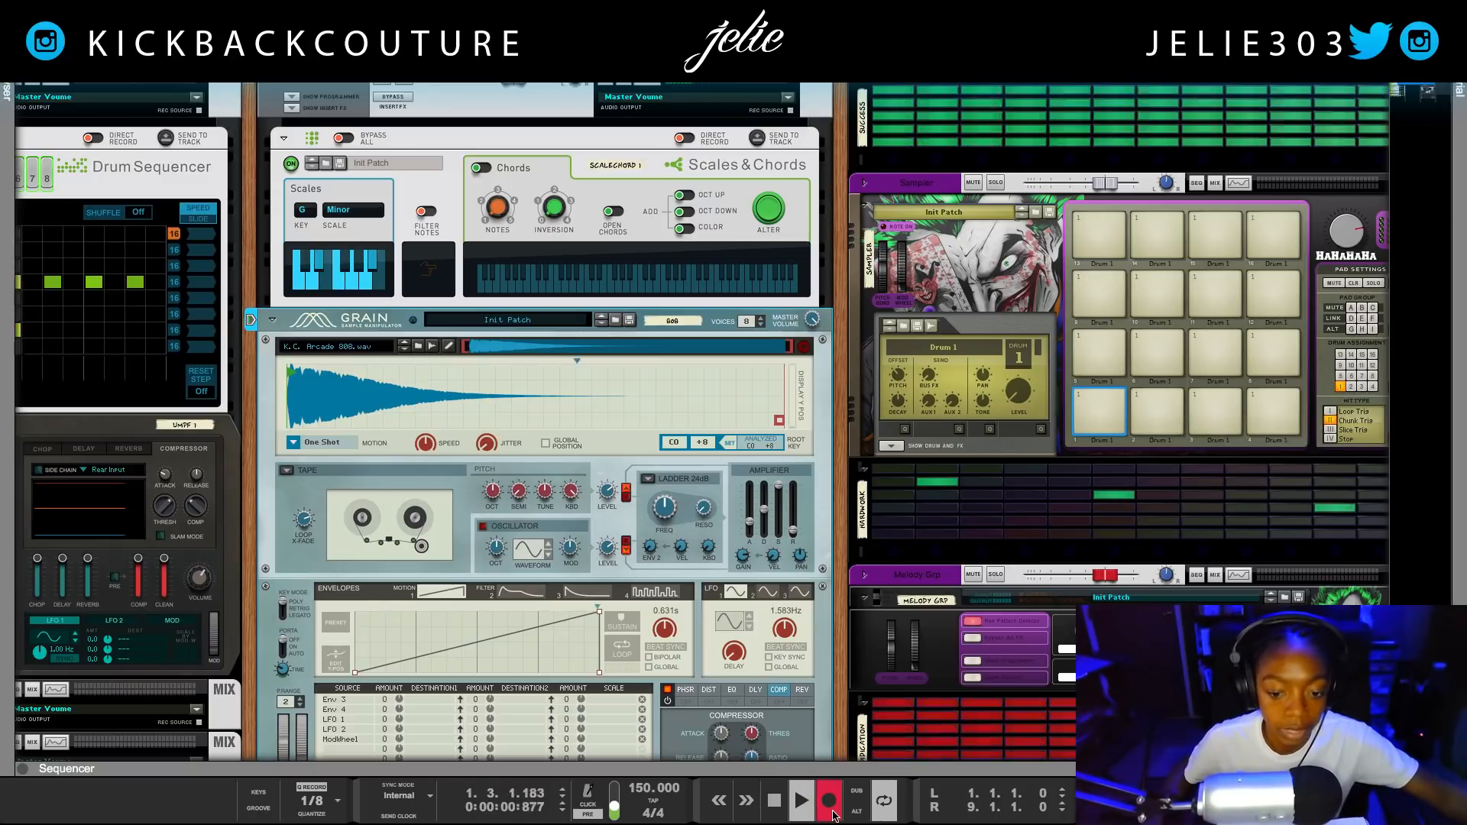
{"action": "left_click", "coordinate": [774, 800]}
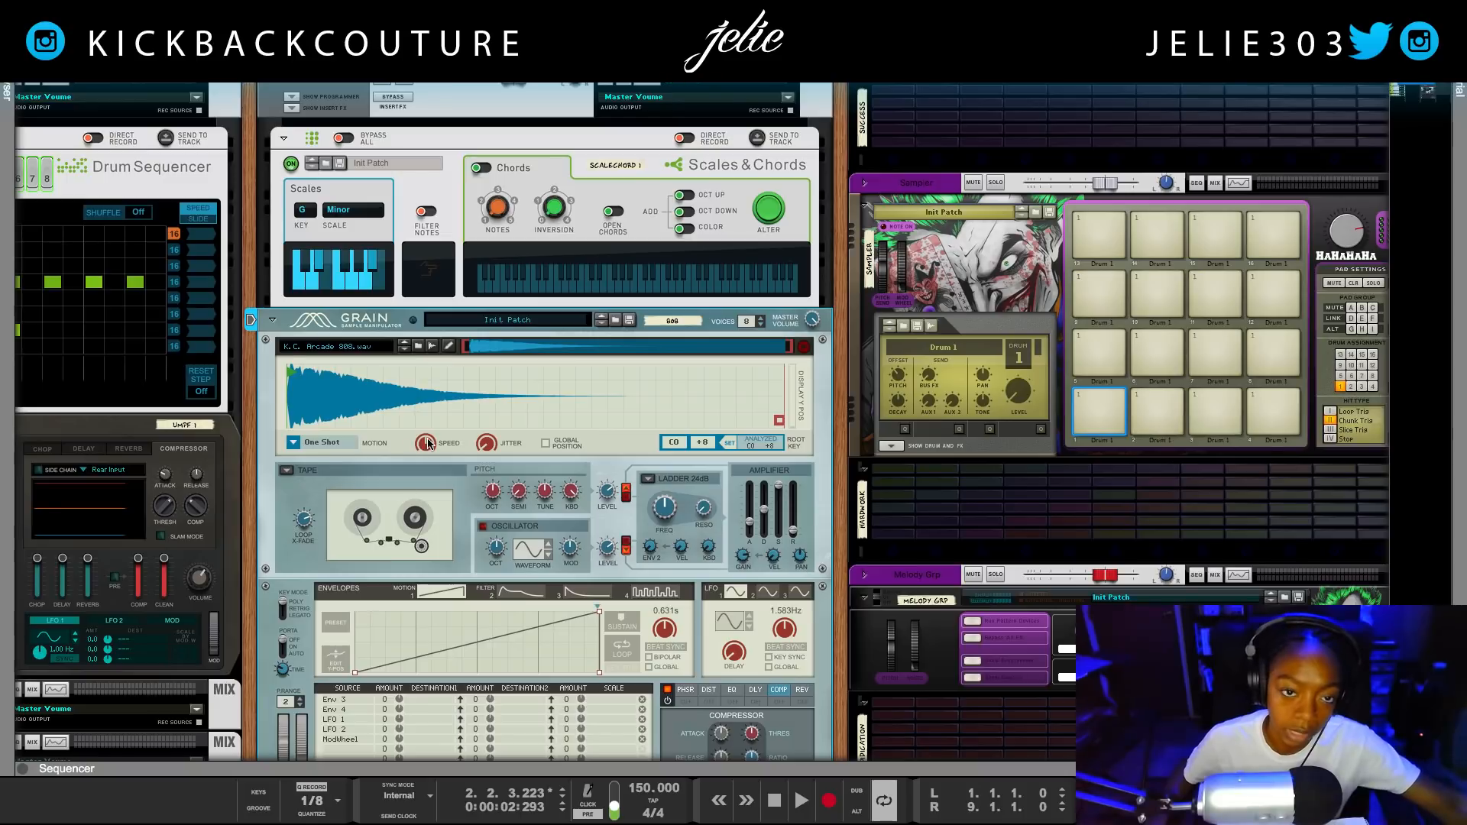
Find the ID8 Piano in the rack and add a Scales & Chords player from the browser to it.
{"action": "scroll", "coordinate": [391, 420], "scroll_direction": "down", "scroll_amount": 5}
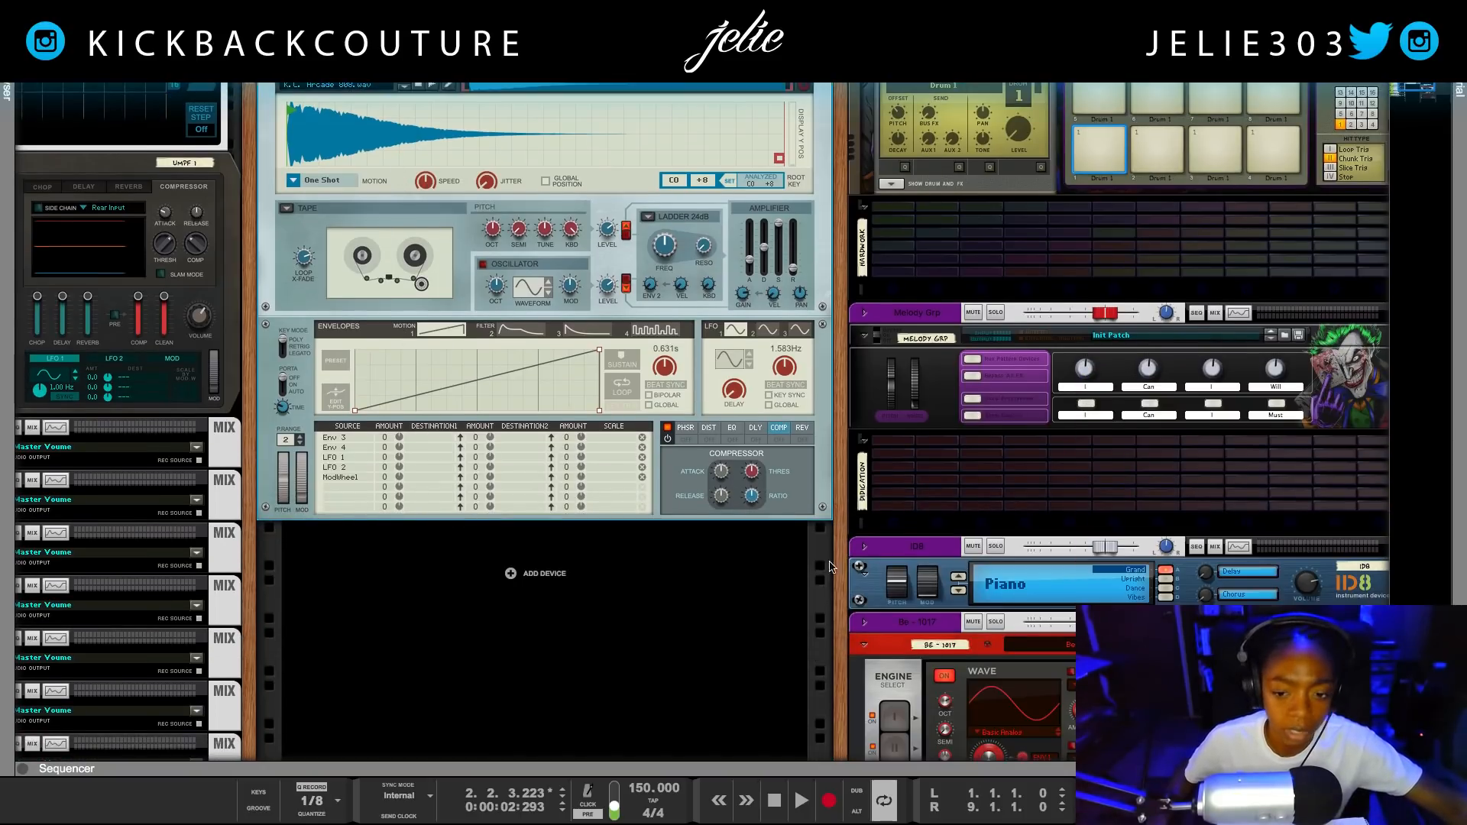
{"action": "left_click_drag", "start_coordinate": [841, 603], "coordinate": [418, 547]}
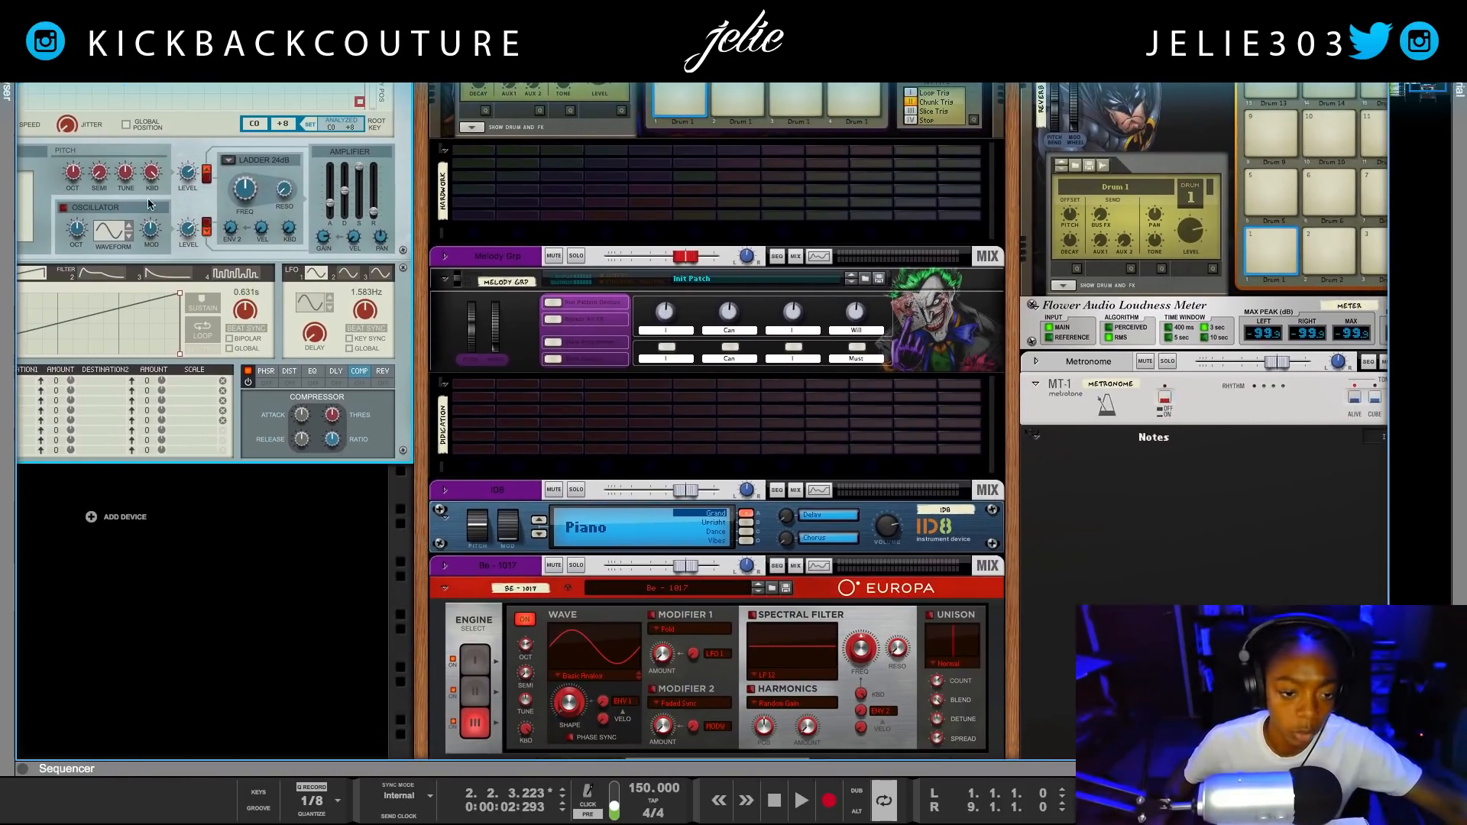
{"action": "left_click", "coordinate": [7, 104]}
{"action": "left_click", "coordinate": [67, 182]}
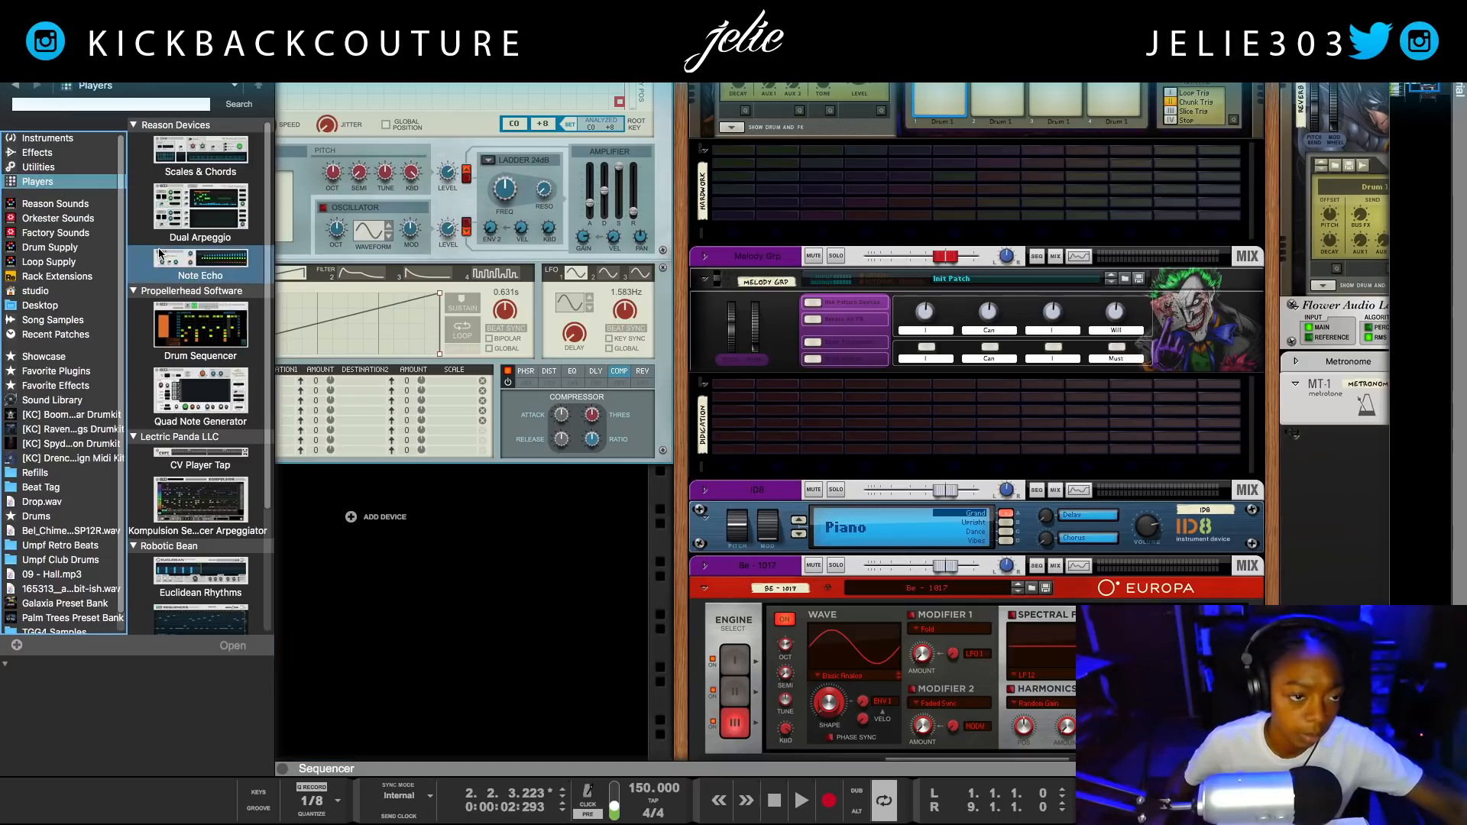
{"action": "left_click_drag", "start_coordinate": [200, 168], "coordinate": [906, 529]}
Set the ID8's Scales & Chords player to key G and scale Minor, leaving its Chords section on.
{"action": "left_click", "coordinate": [734, 593]}
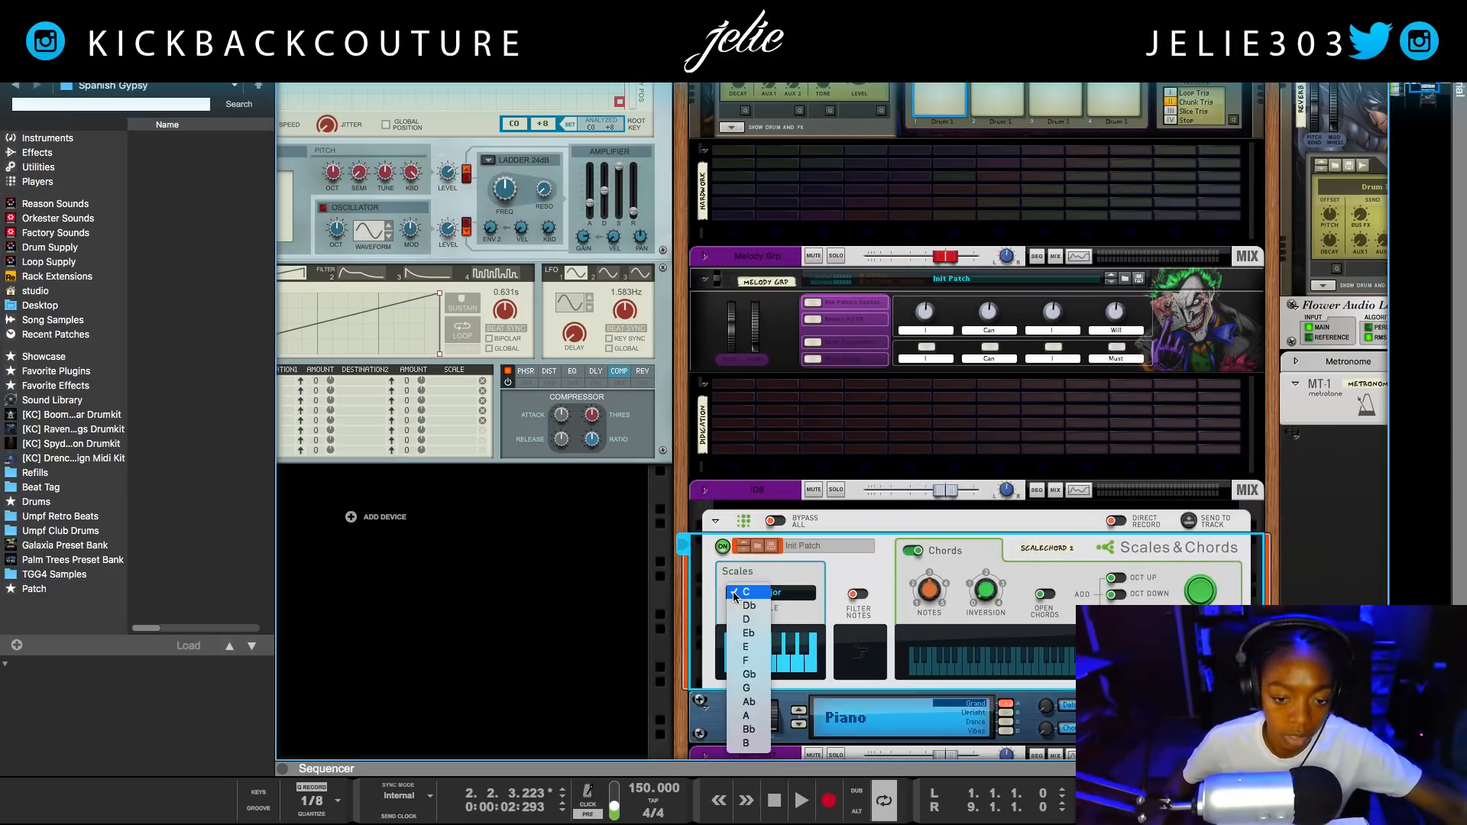
{"action": "left_click", "coordinate": [754, 688]}
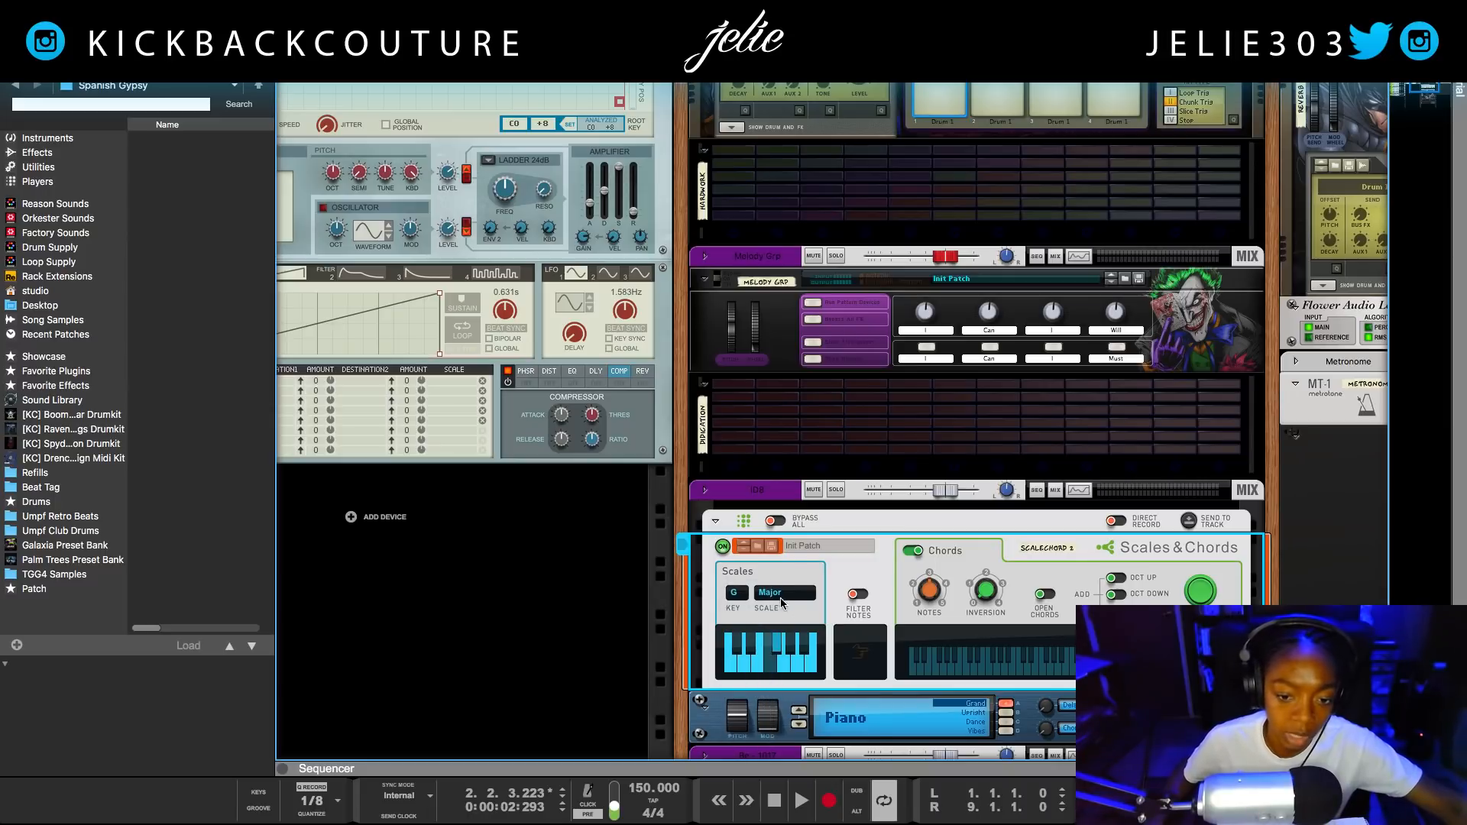
{"action": "left_click", "coordinate": [764, 594]}
{"action": "left_click", "coordinate": [797, 608]}
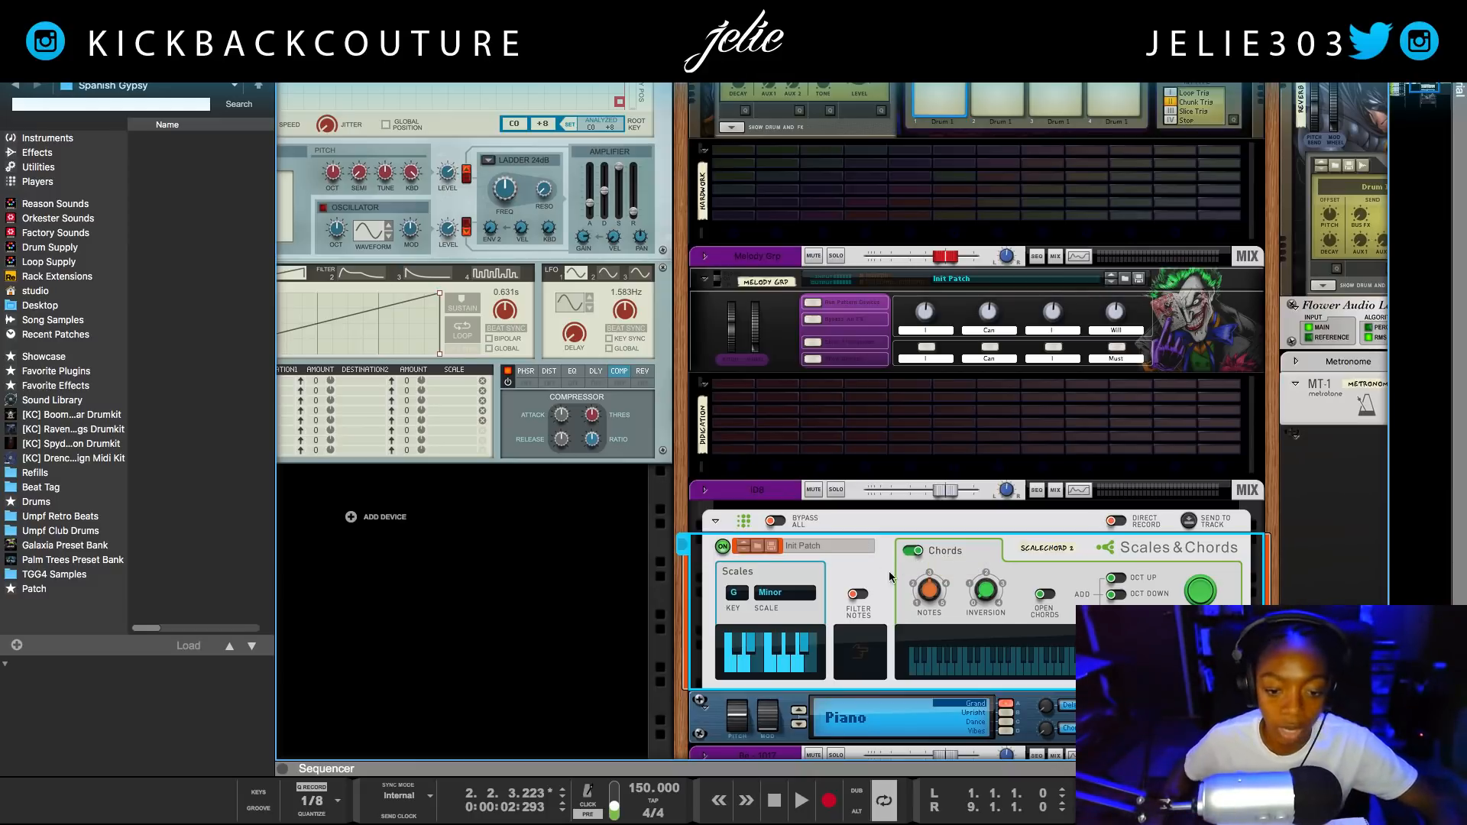
Select the ID8 Piano, try out its chords, and record a chord progression from the start of the song loop.
{"action": "left_click", "coordinate": [725, 713]}
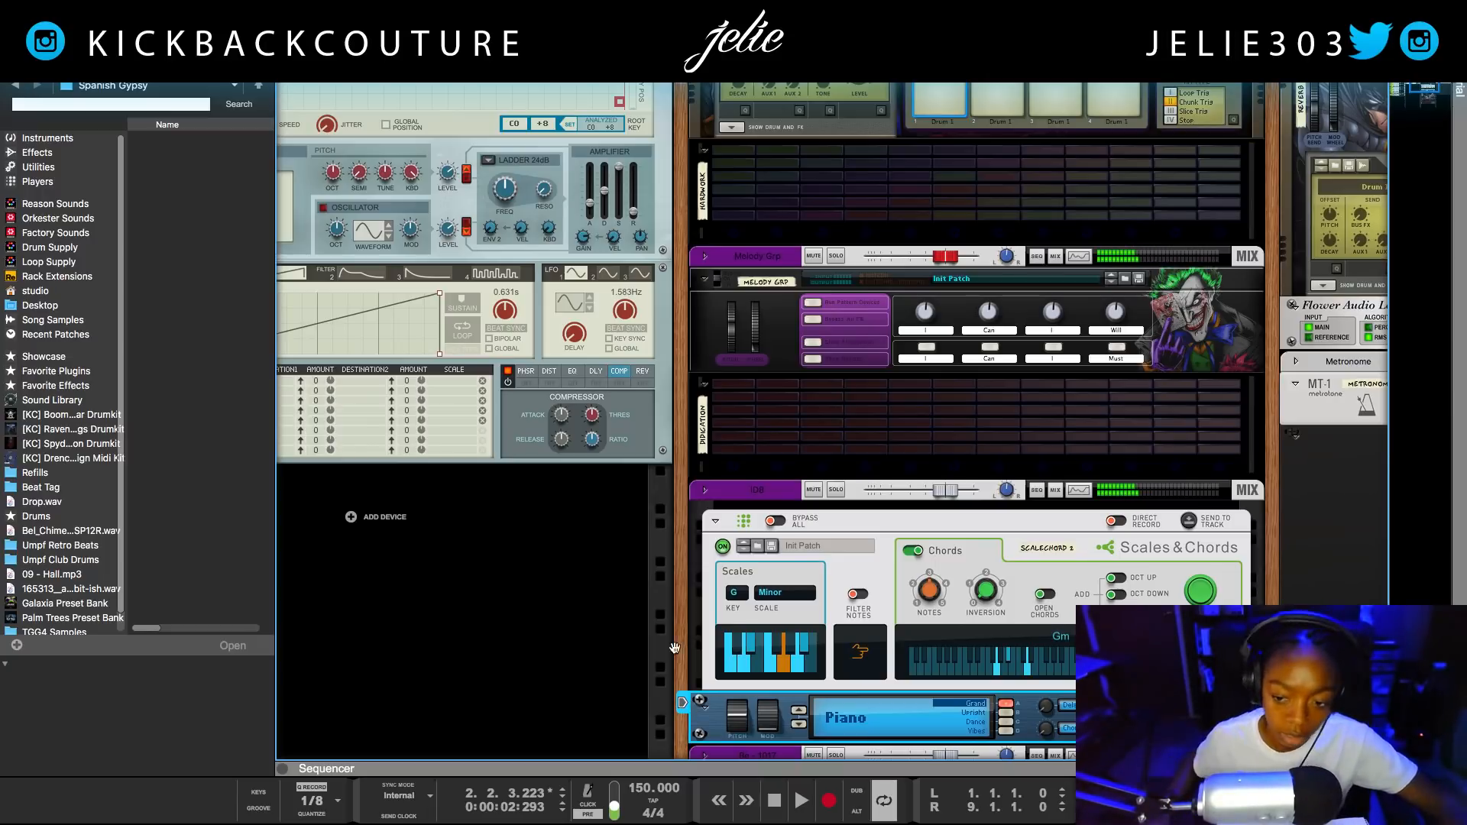
{"action": "left_click_drag", "start_coordinate": [680, 596], "coordinate": [511, 436]}
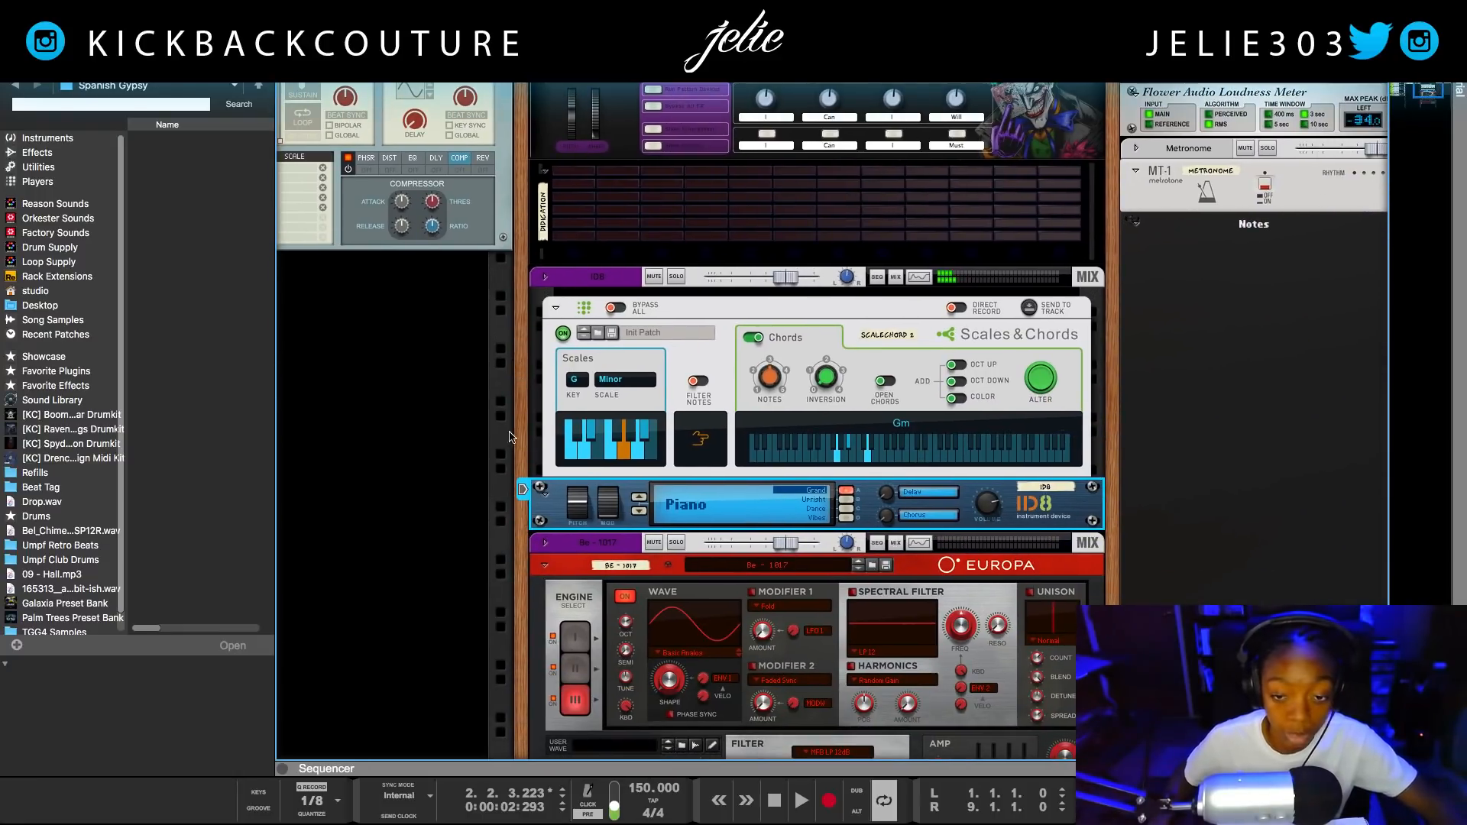
{"action": "left_click", "coordinate": [774, 809]}
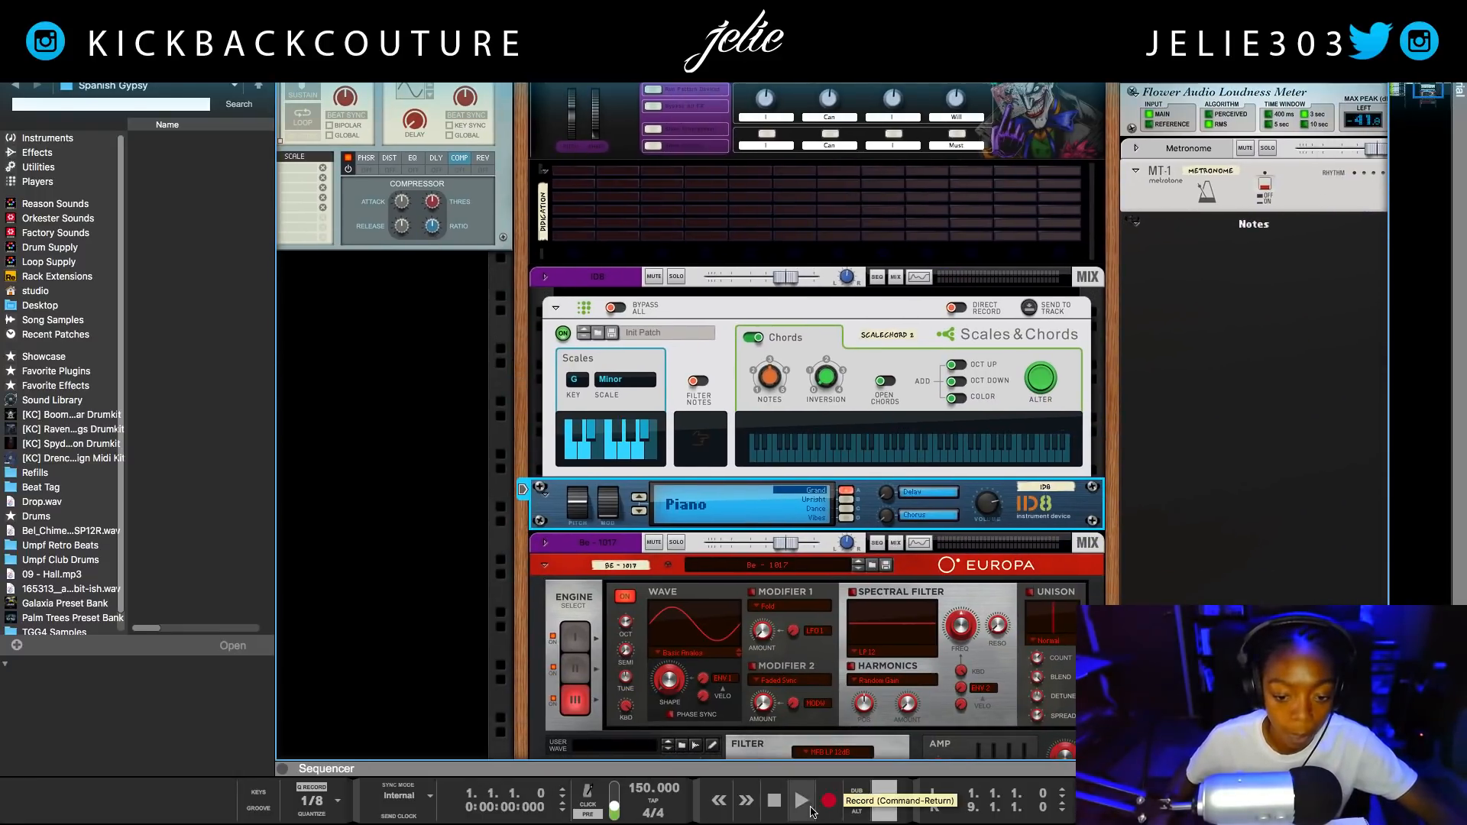
{"action": "left_click", "coordinate": [829, 802]}
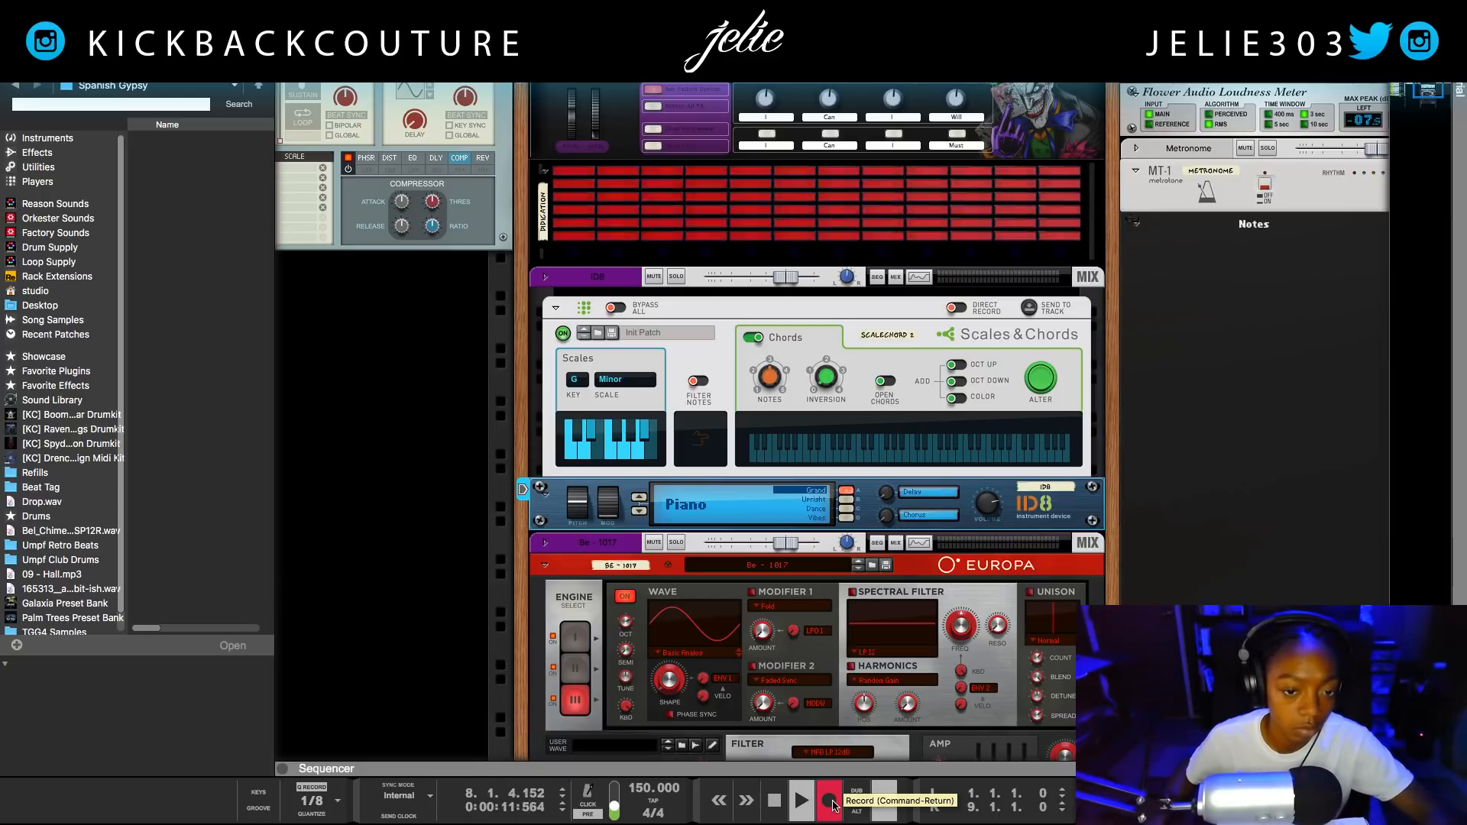
{"action": "left_click", "coordinate": [831, 801]}
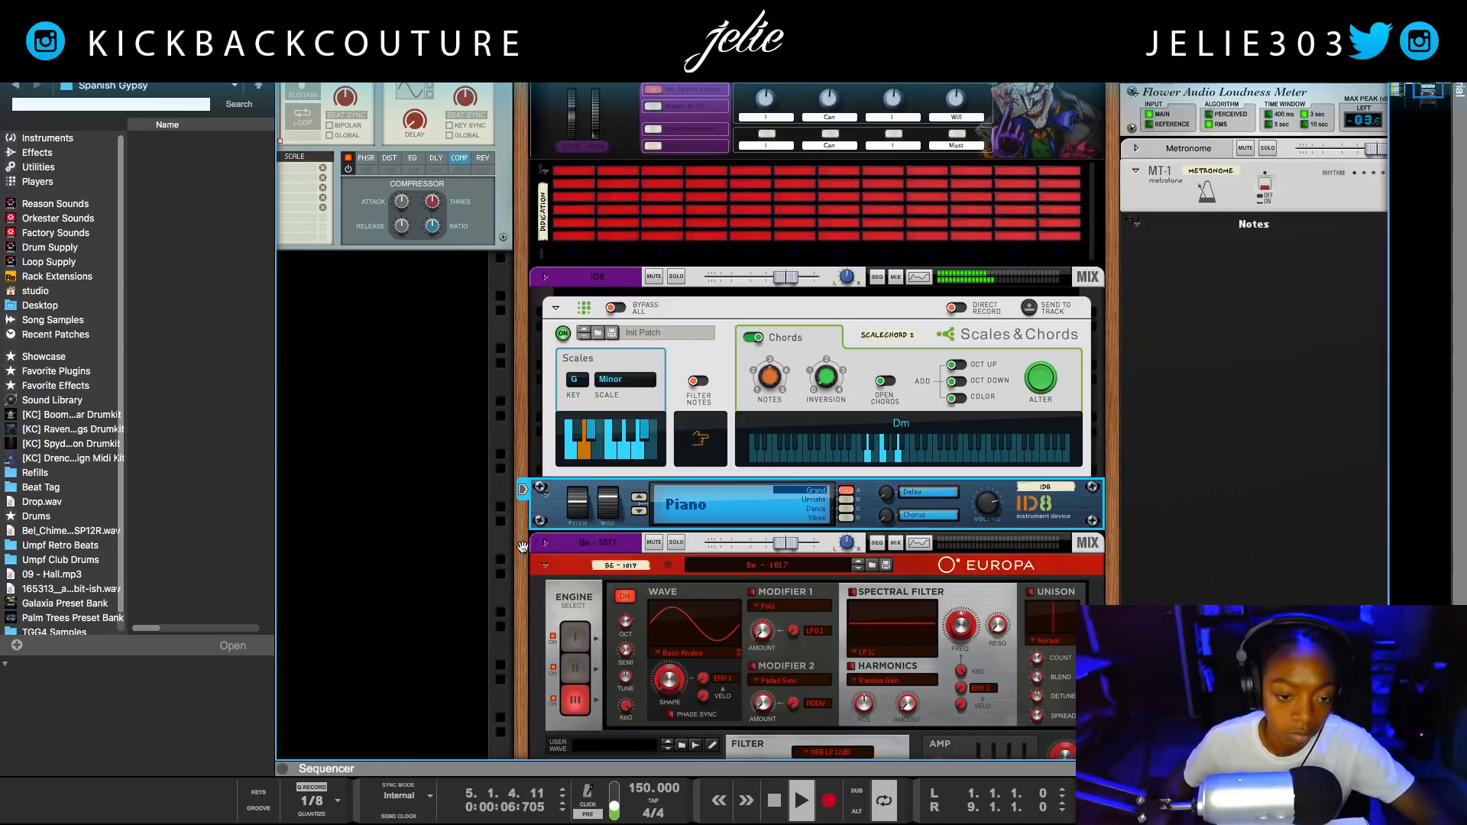
Hide the browser, stop playback, and select the Be - 1017 Europa synth below the ID8.
{"action": "scroll", "coordinate": [477, 514], "scroll_direction": "down", "scroll_amount": 1}
{"action": "scroll", "coordinate": [477, 514], "scroll_direction": "right", "scroll_amount": 1}
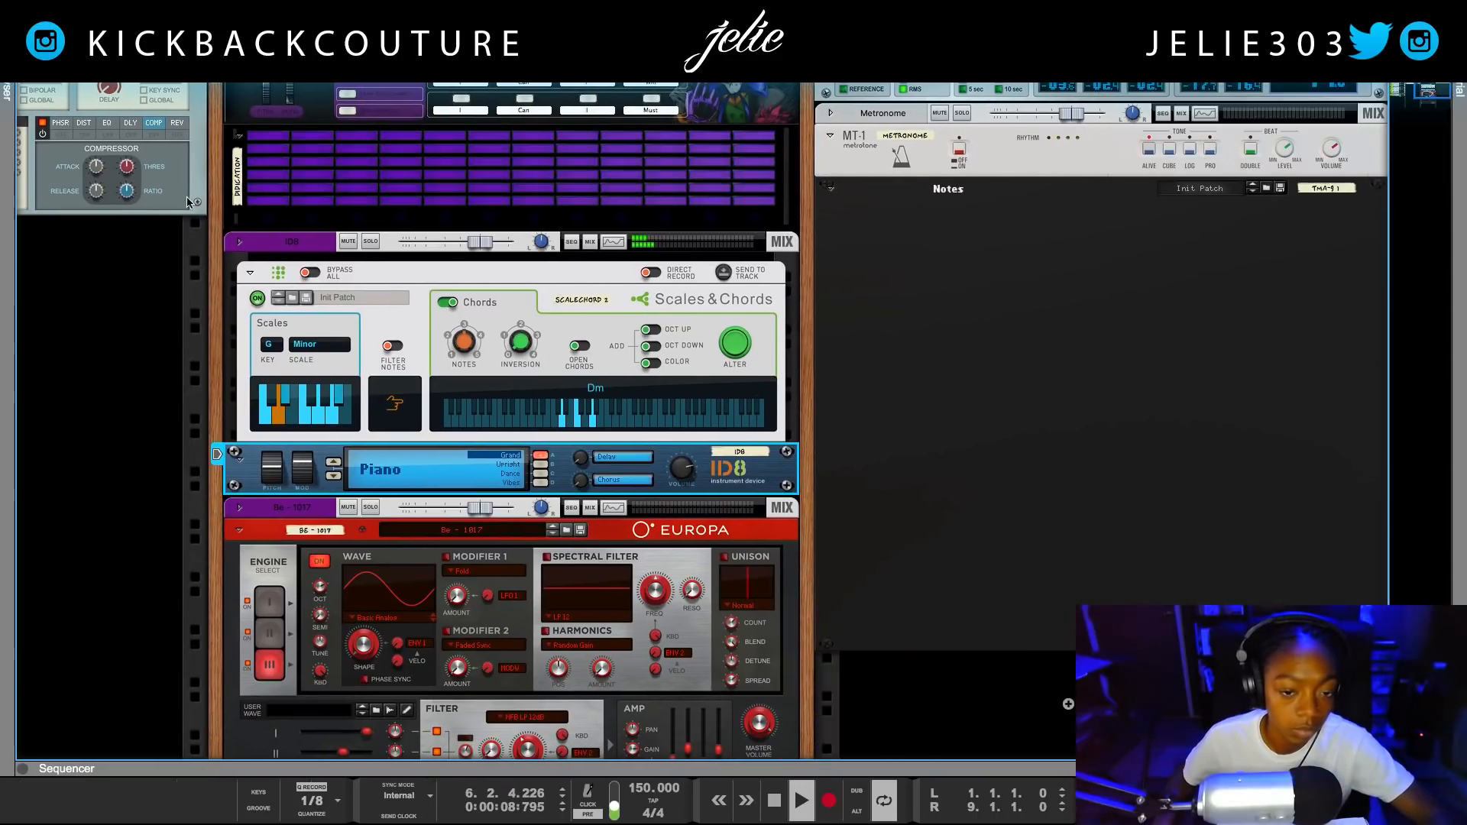
{"action": "key", "text": "F3"}
{"action": "left_click", "coordinate": [825, 548]}
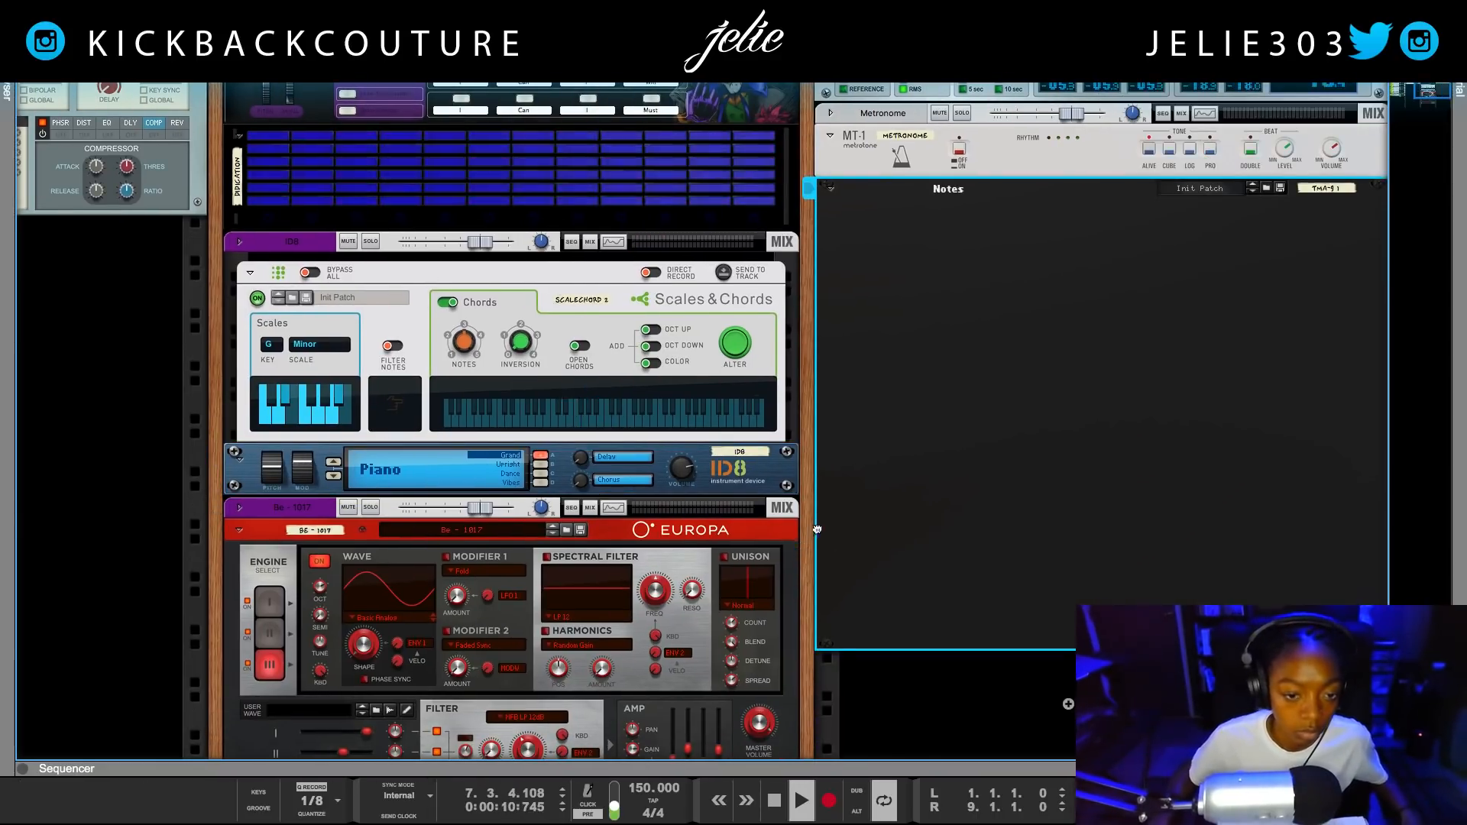
{"action": "scroll", "coordinate": [817, 519], "scroll_direction": "down", "scroll_amount": 3}
{"action": "scroll", "coordinate": [817, 520], "scroll_direction": "left", "scroll_amount": 1}
{"action": "key", "text": "space"}
{"action": "left_click", "coordinate": [388, 532]}
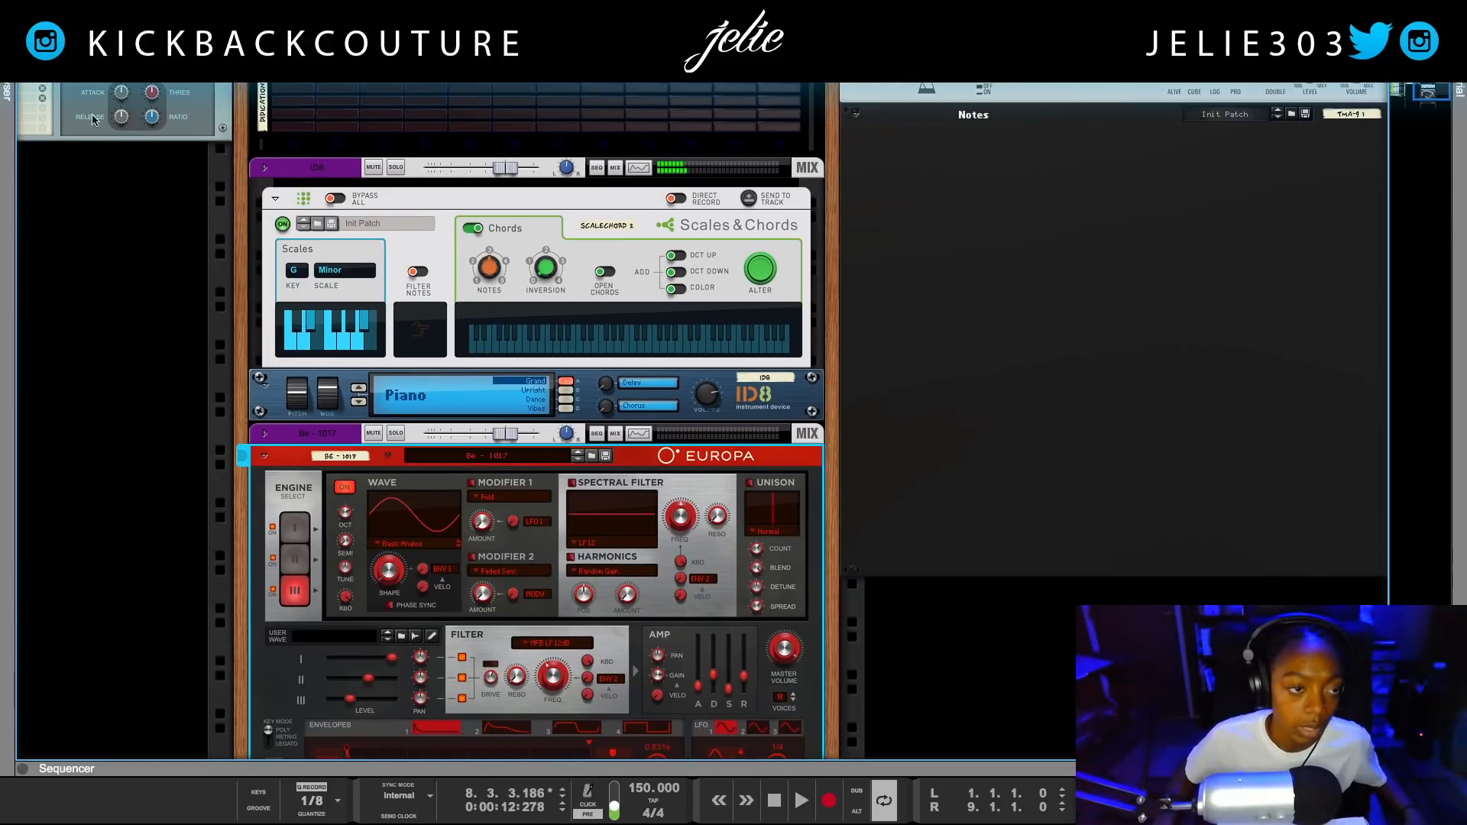
Send the Scales & Chords player's generated chords to the ID8 track, inspect the Lane 2 clip's notes, and close the clip.
{"action": "key", "text": "F3"}
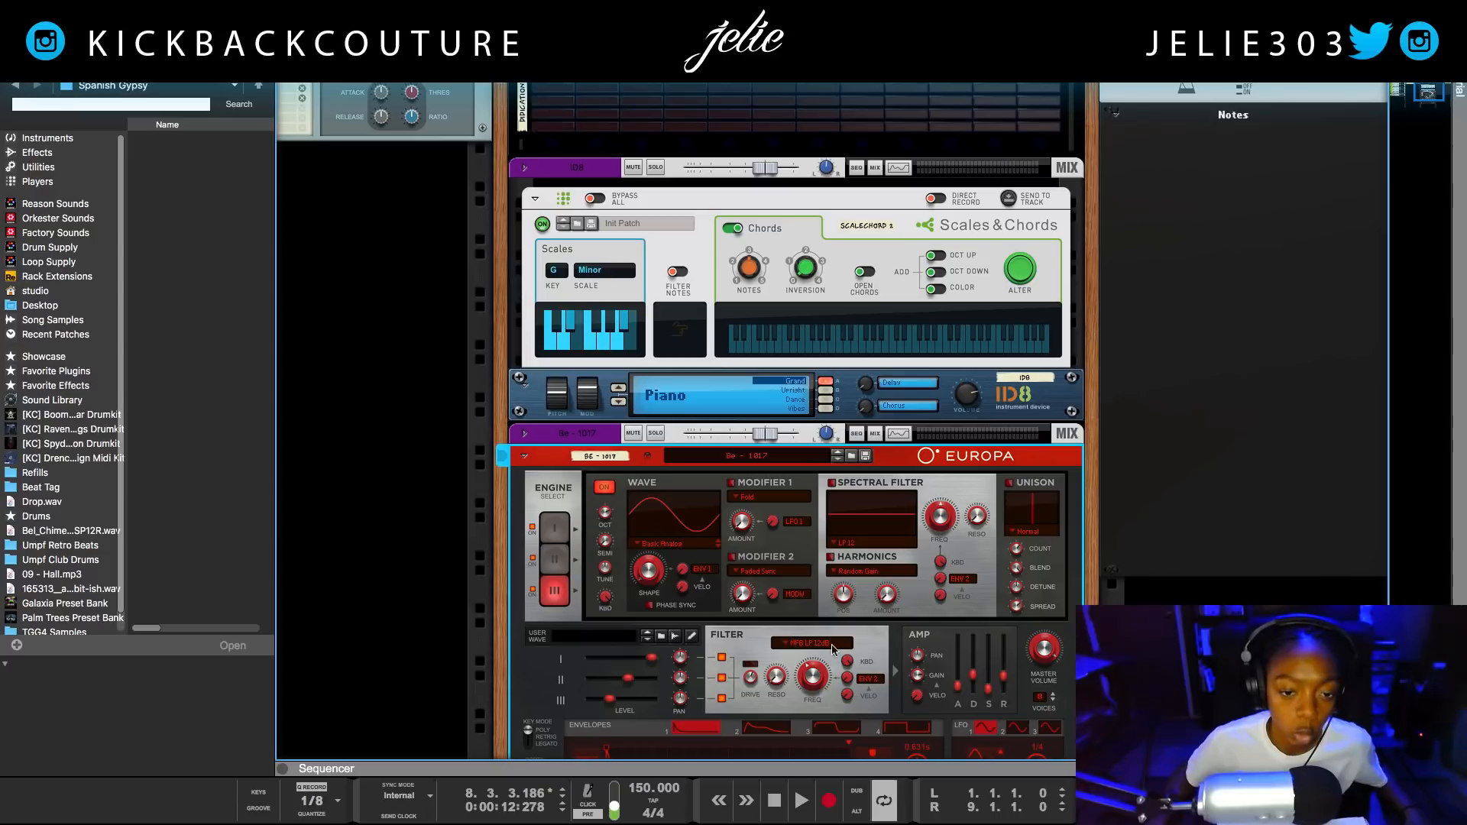
{"action": "left_click", "coordinate": [693, 217]}
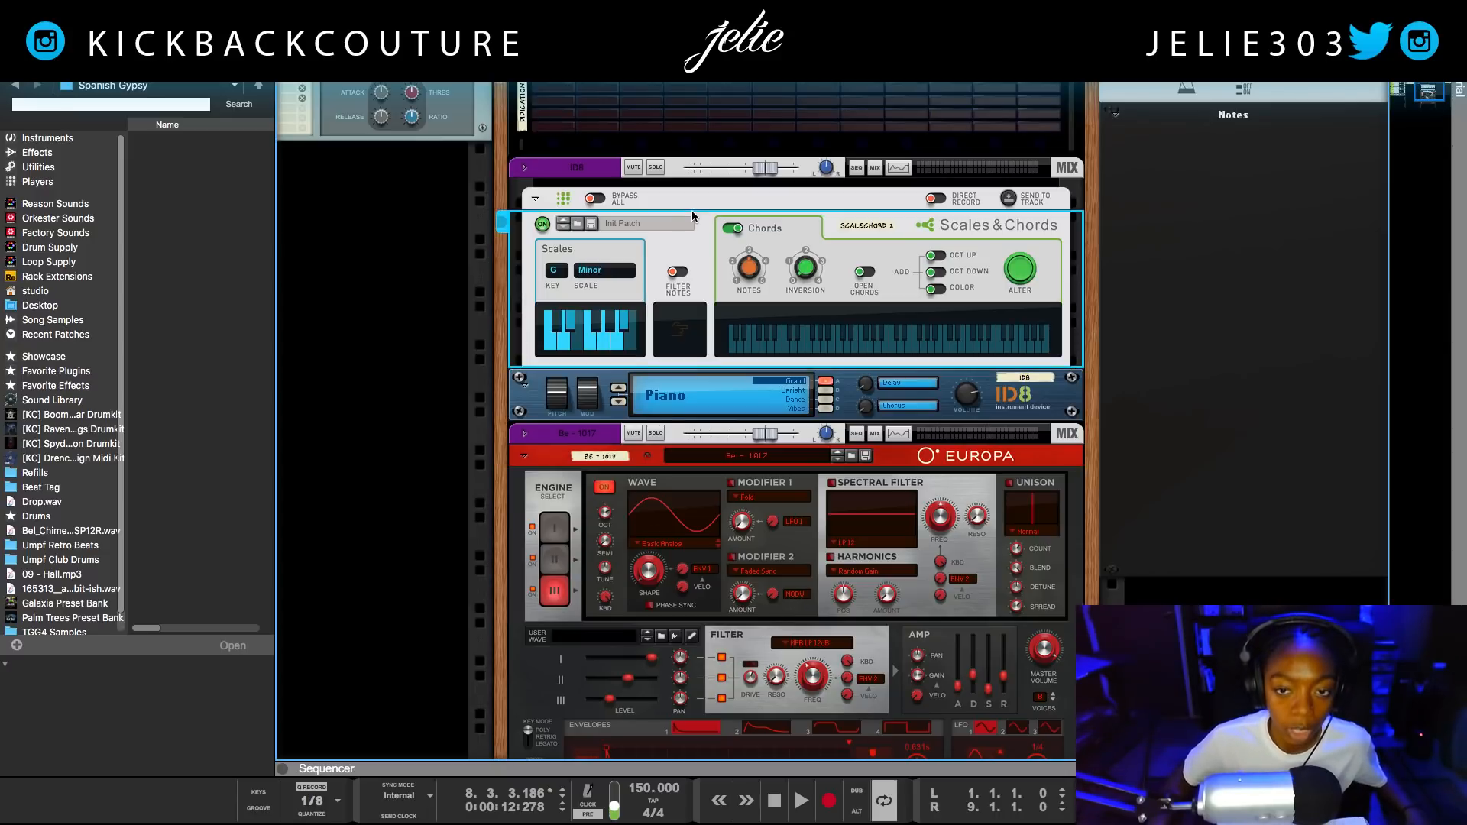
{"action": "left_click", "coordinate": [1010, 200]}
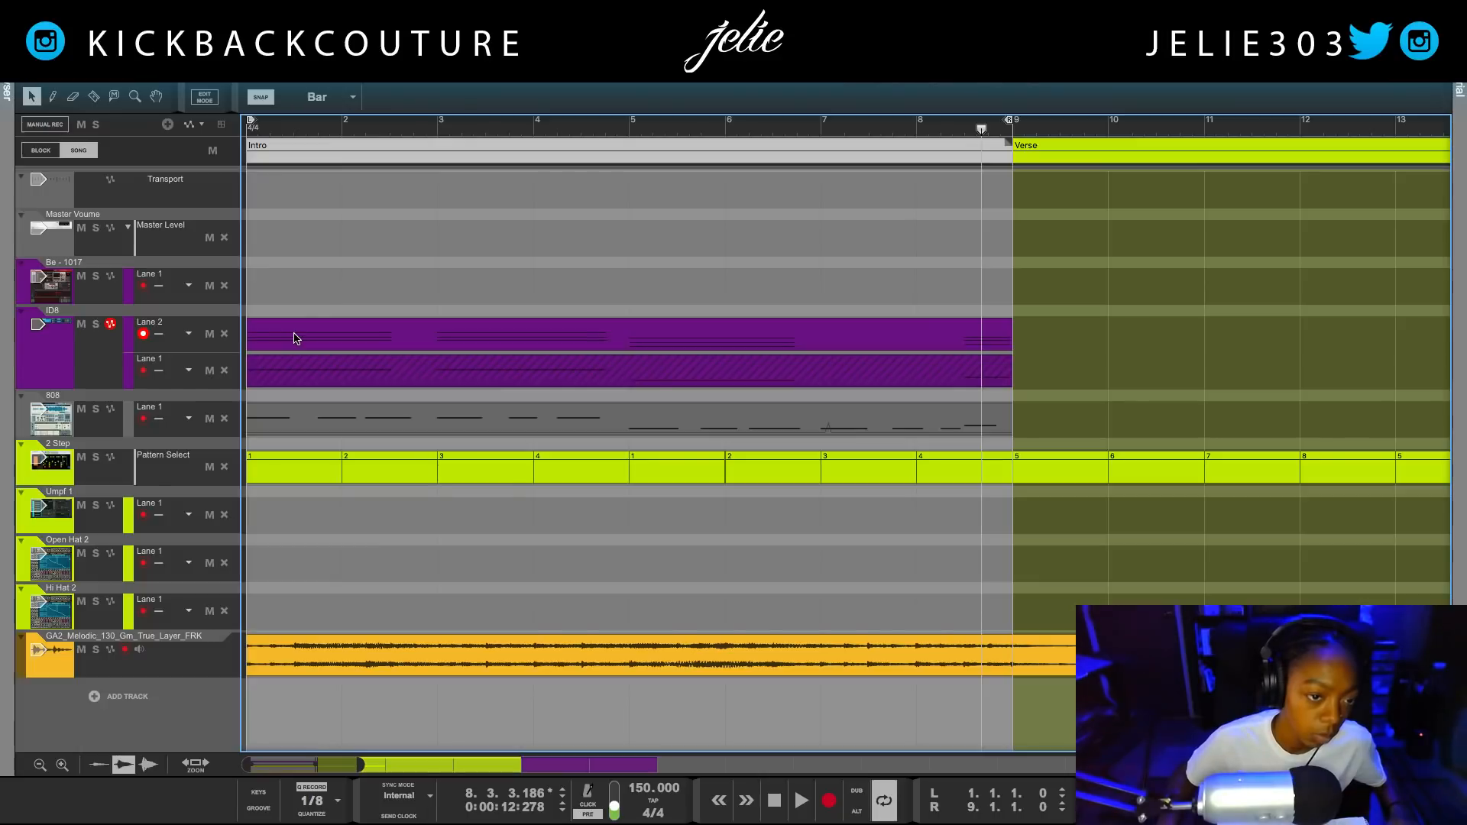
{"action": "double_click", "coordinate": [295, 338]}
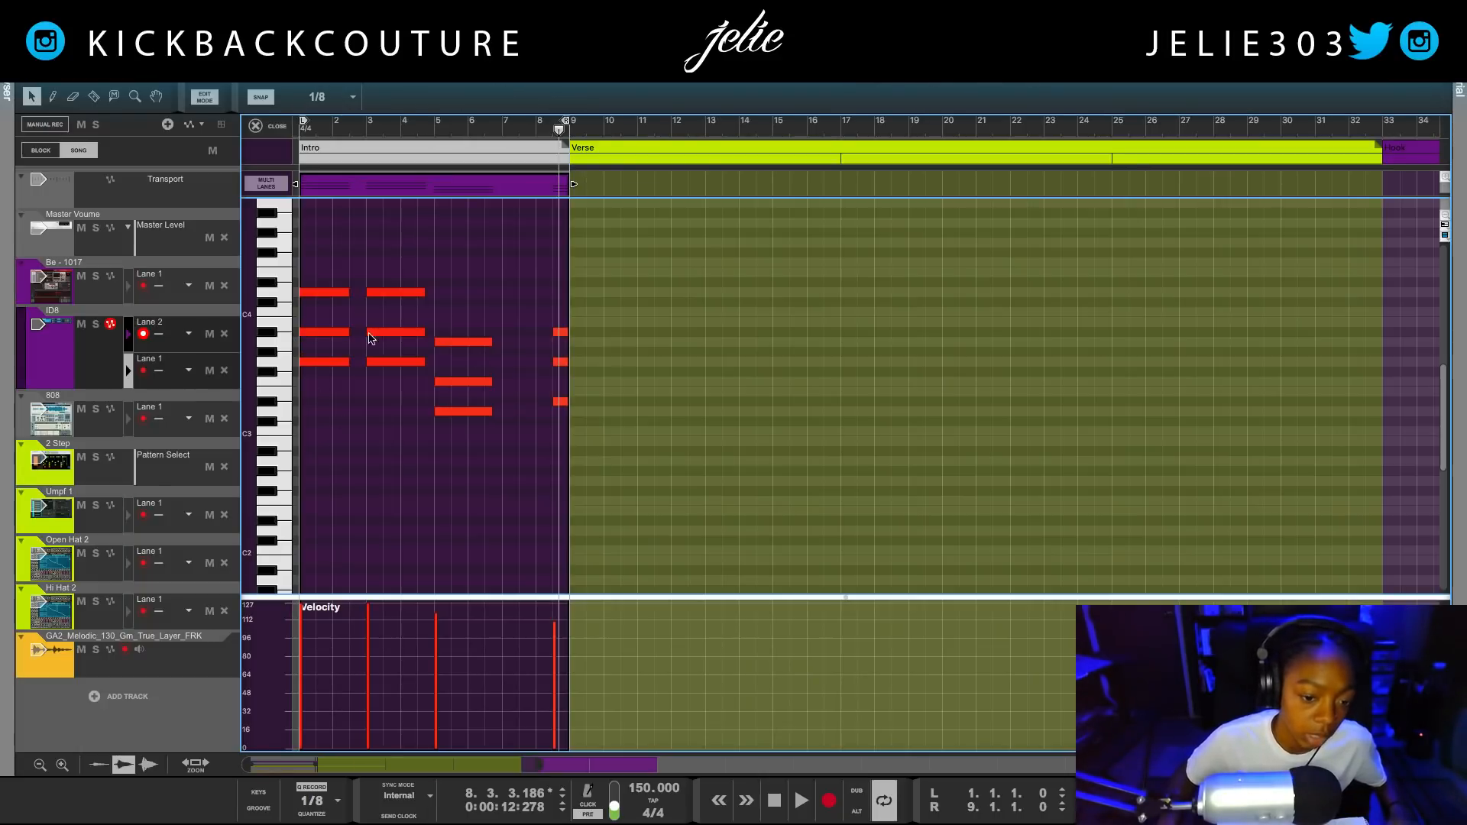
{"action": "left_click", "coordinate": [265, 136]}
{"action": "left_click", "coordinate": [449, 591]}
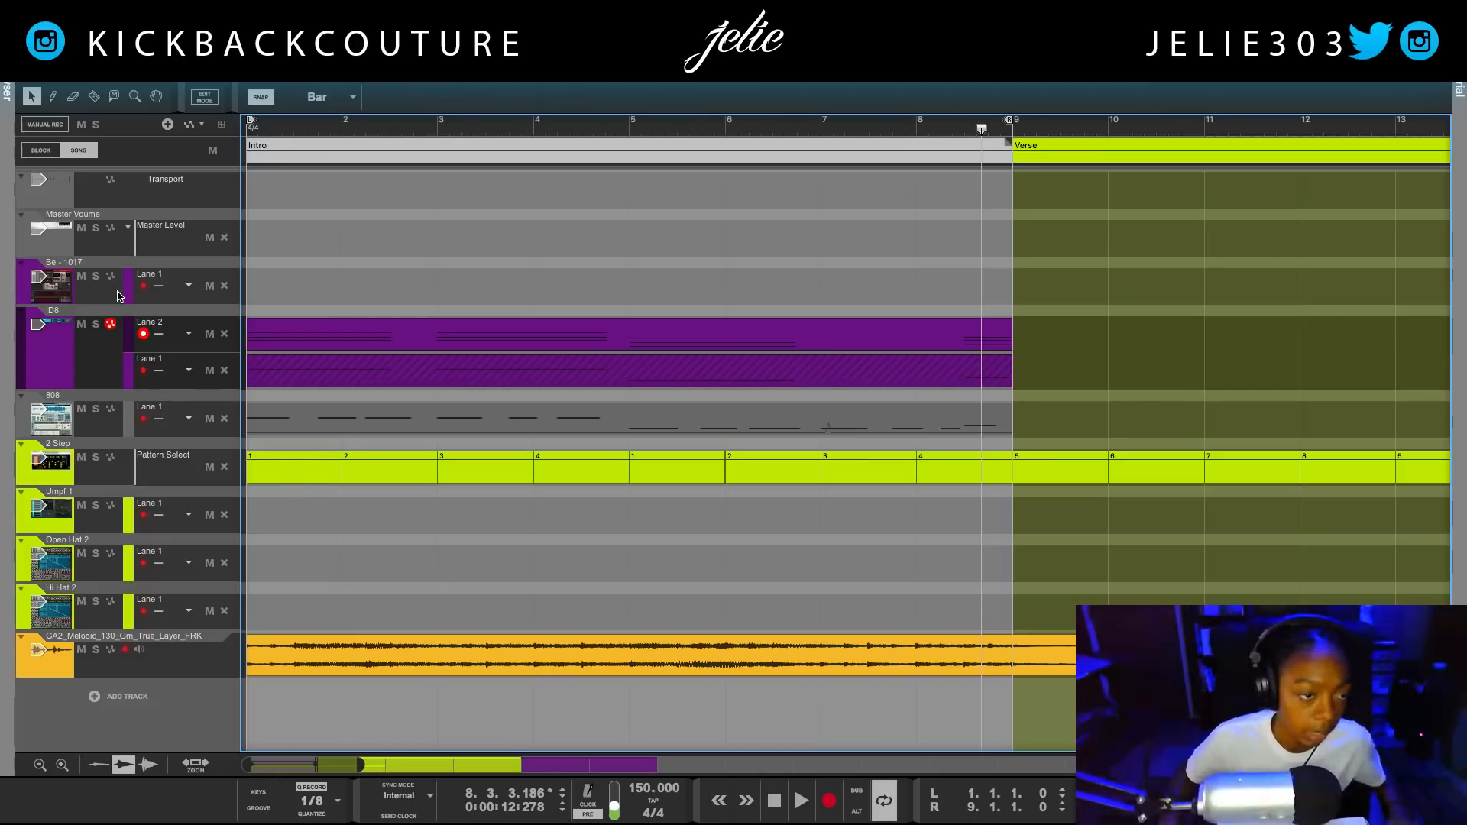
Draw an eight-bar clip across the Intro on the Be - 1017 track's Lane 1 and open it for editing.
{"action": "left_click", "coordinate": [52, 96]}
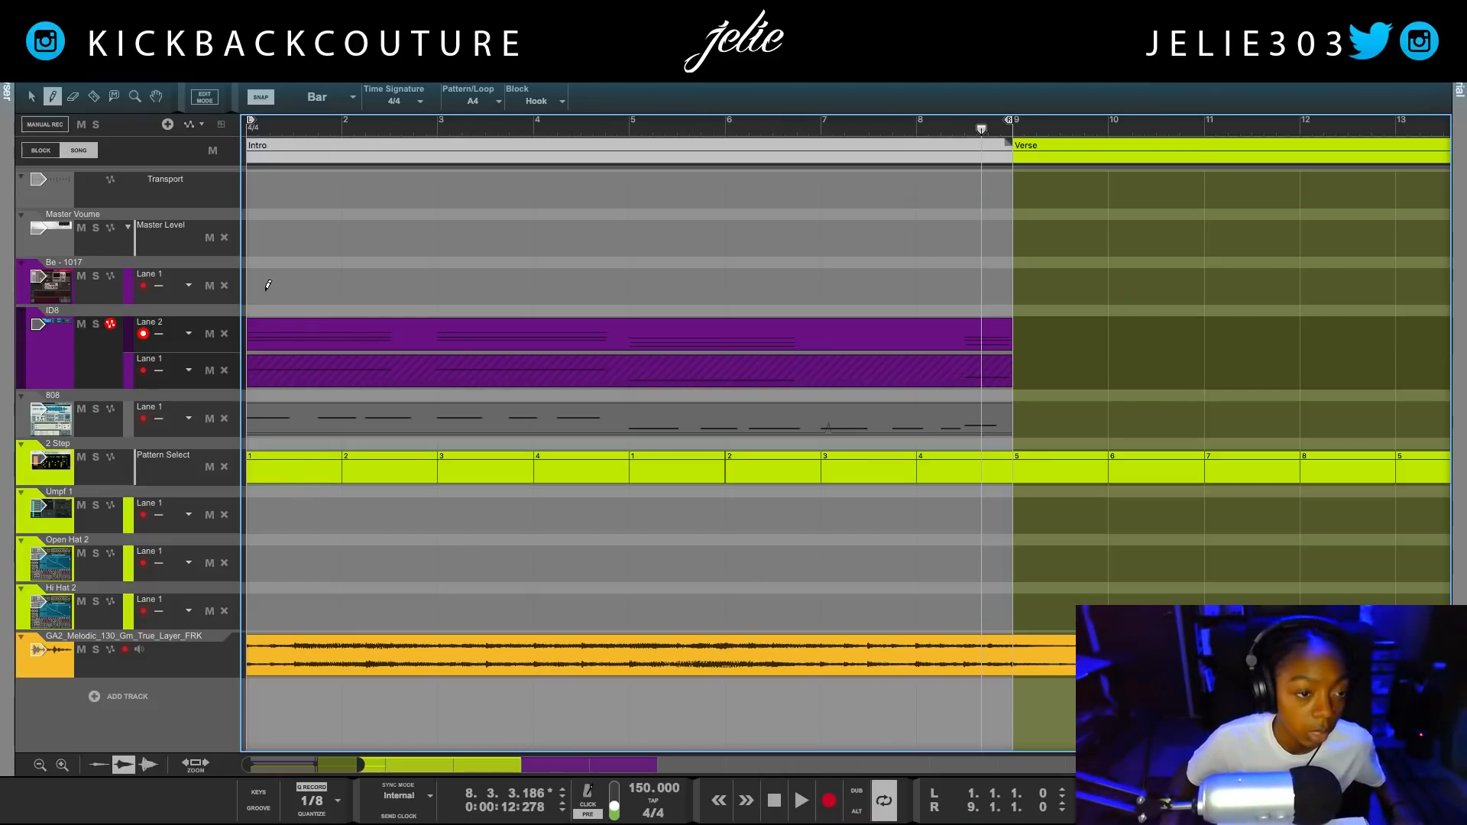
{"action": "left_click_drag", "start_coordinate": [255, 283], "coordinate": [1009, 285]}
{"action": "key", "text": "q"}
{"action": "double_click", "coordinate": [352, 298]}
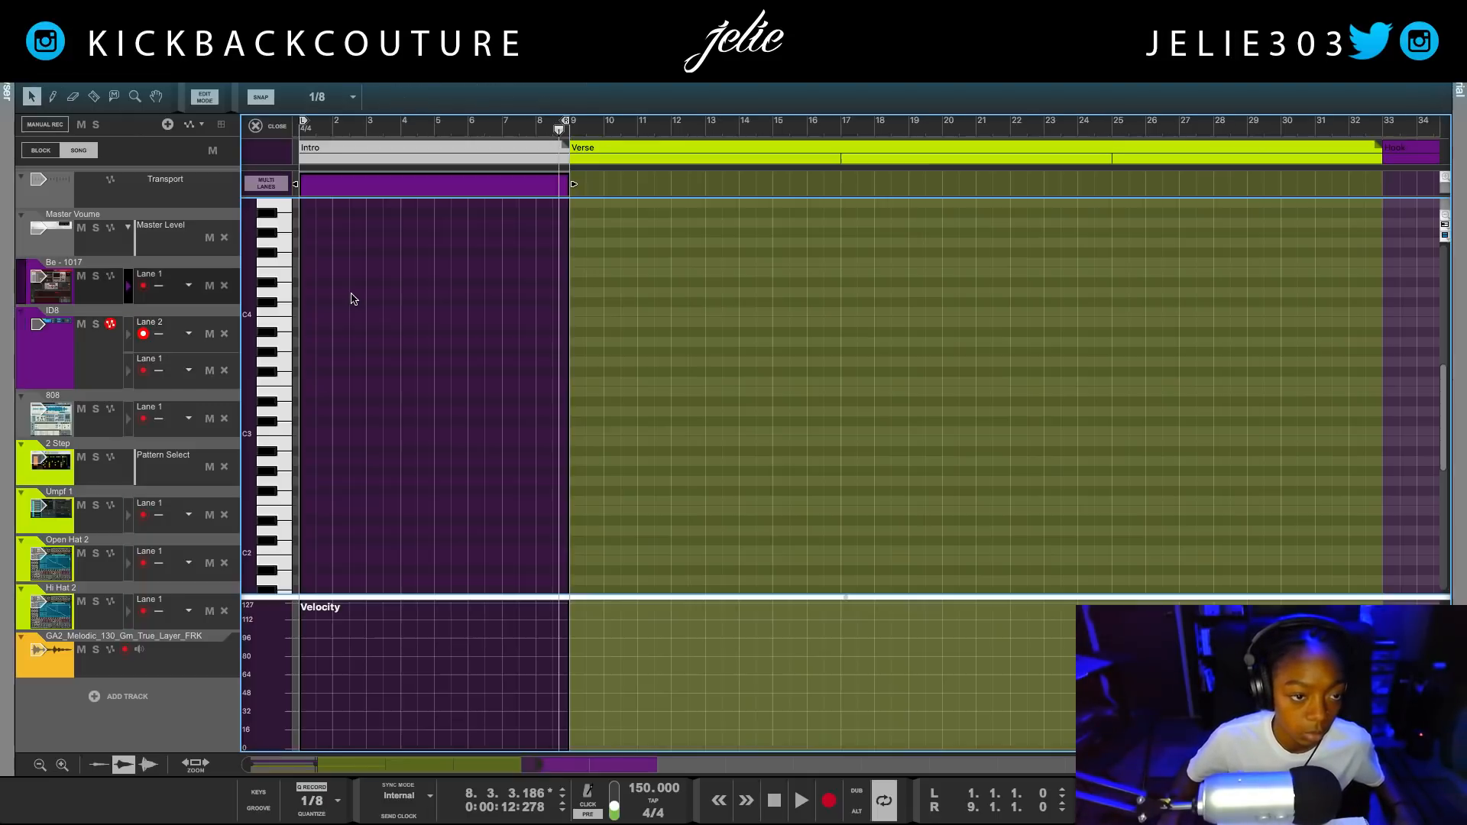
With multi-lane editing on, display the ID8 Lane 2 chords as ghost notes behind the editable Be - 1017 clip.
{"action": "left_click", "coordinate": [274, 187]}
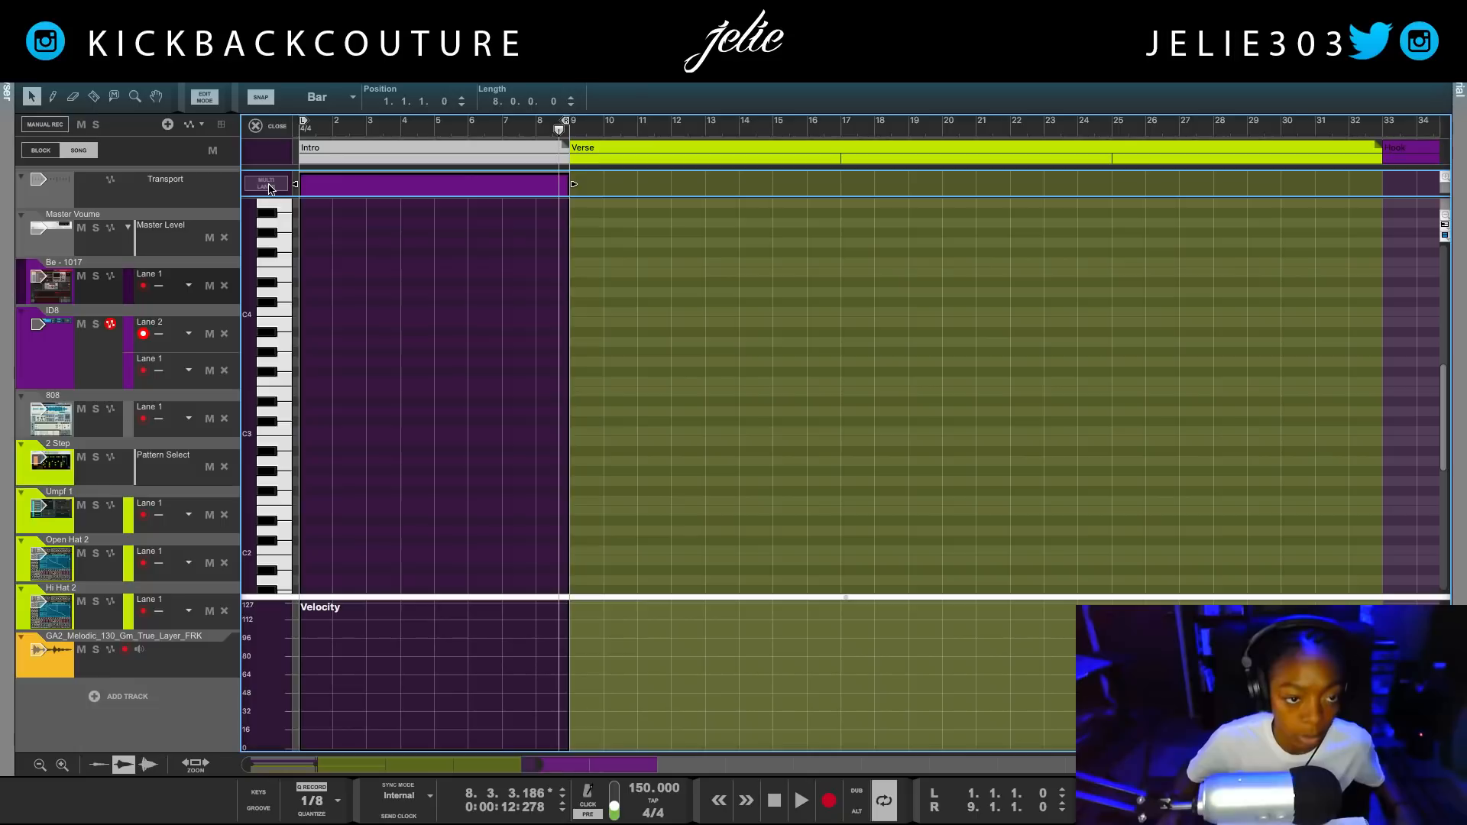
{"action": "left_click", "coordinate": [271, 184]}
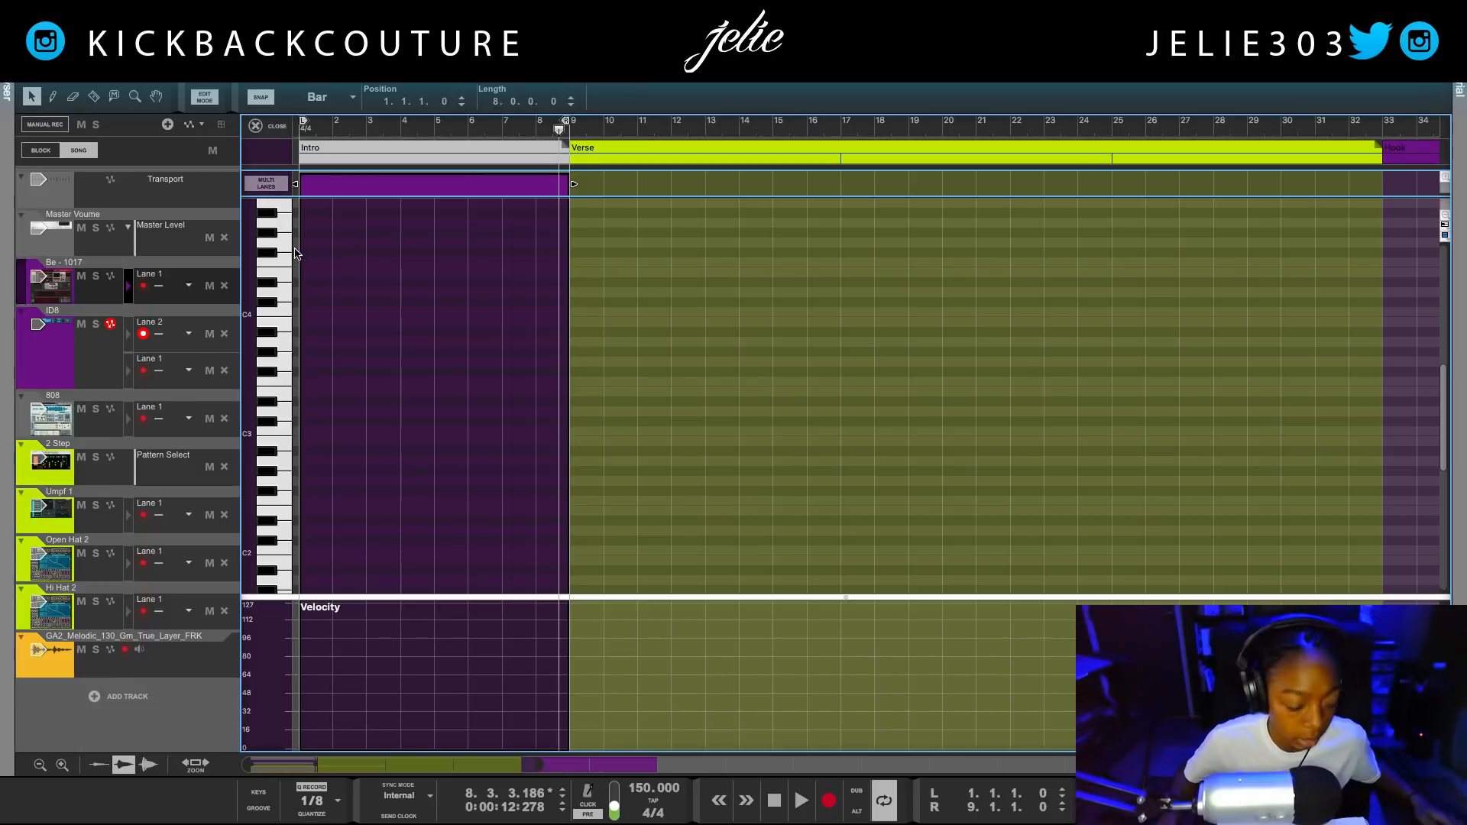
{"action": "left_click", "coordinate": [153, 340]}
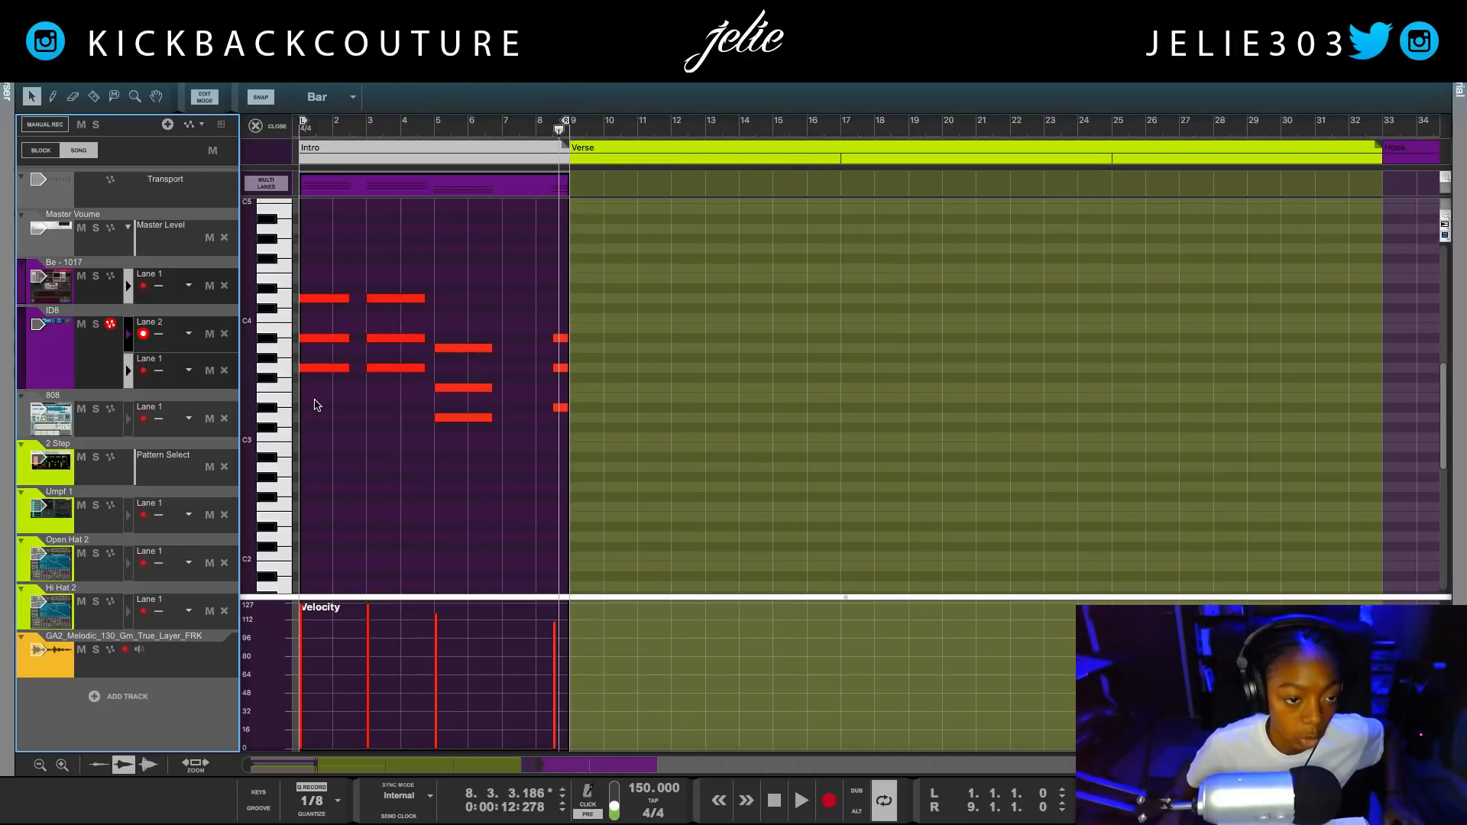
{"action": "scroll", "coordinate": [318, 405], "scroll_direction": "up", "scroll_amount": 3}
{"action": "left_click", "coordinate": [130, 293]}
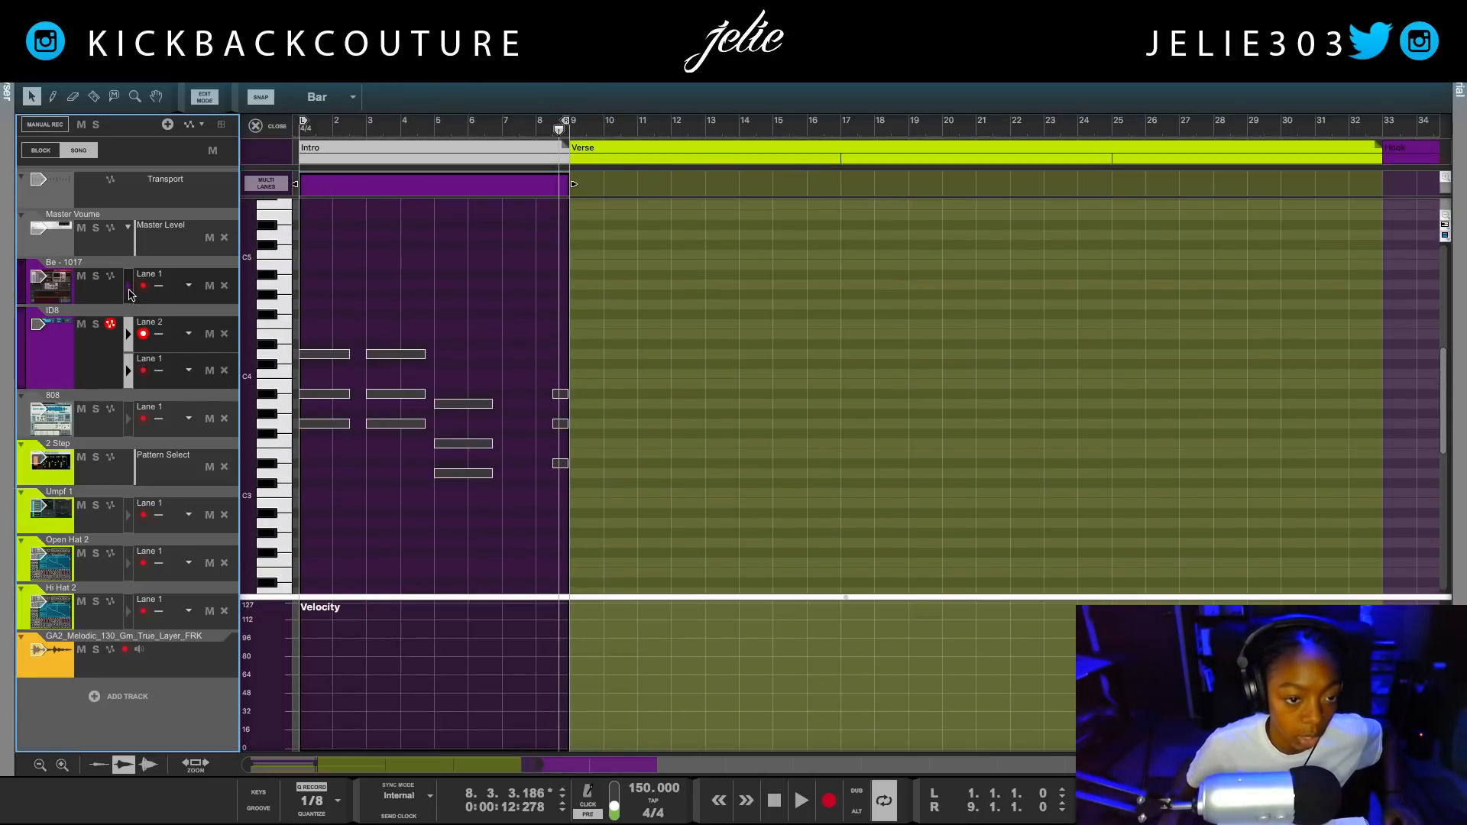
{"action": "left_click", "coordinate": [461, 288]}
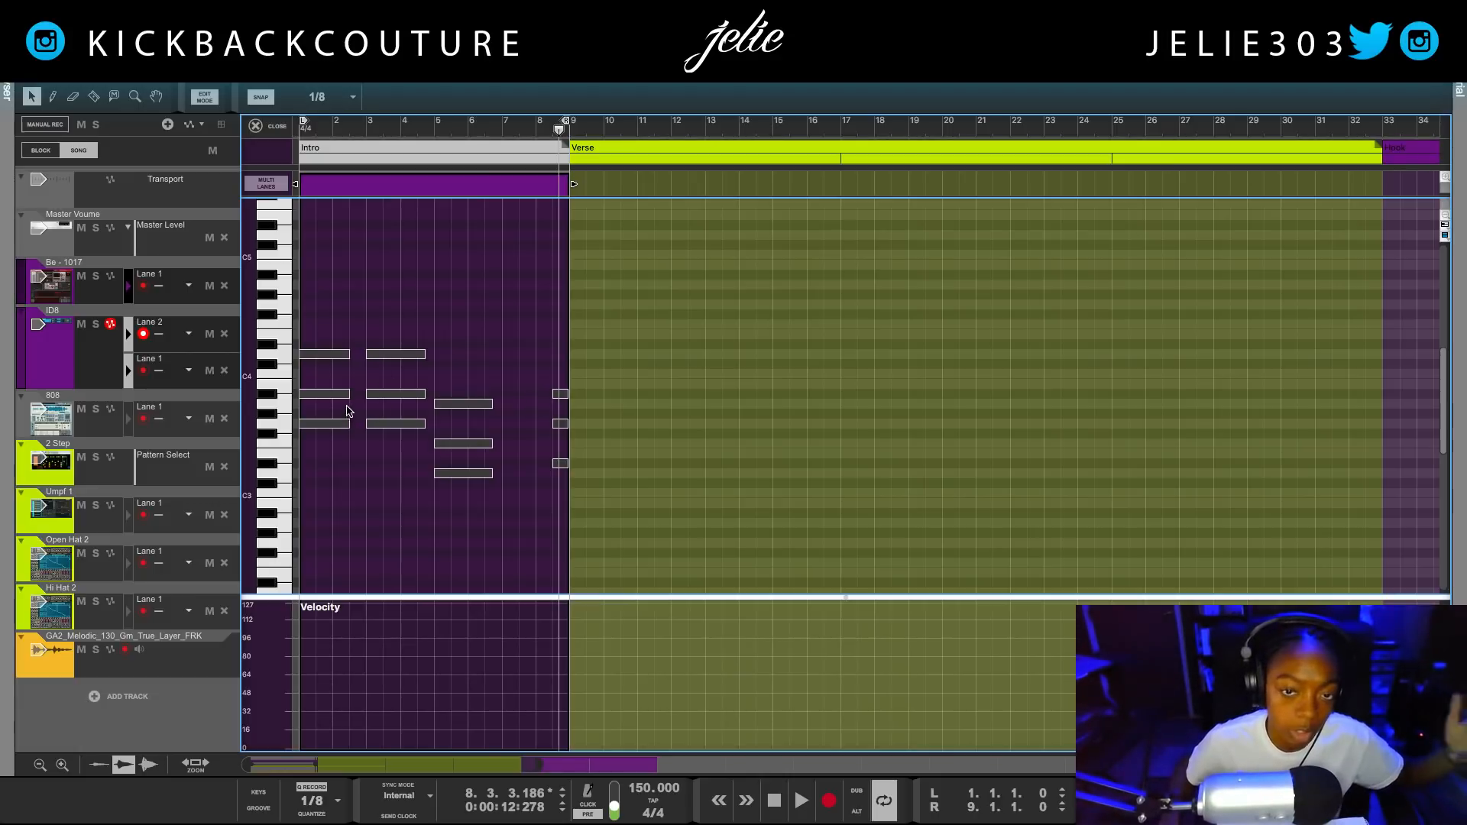
Draw ascending G3, A#3 and D4 notes in bars 1 and 2 of the Be - 1017 clip, following the first ghost chord.
{"action": "key", "text": "d"}
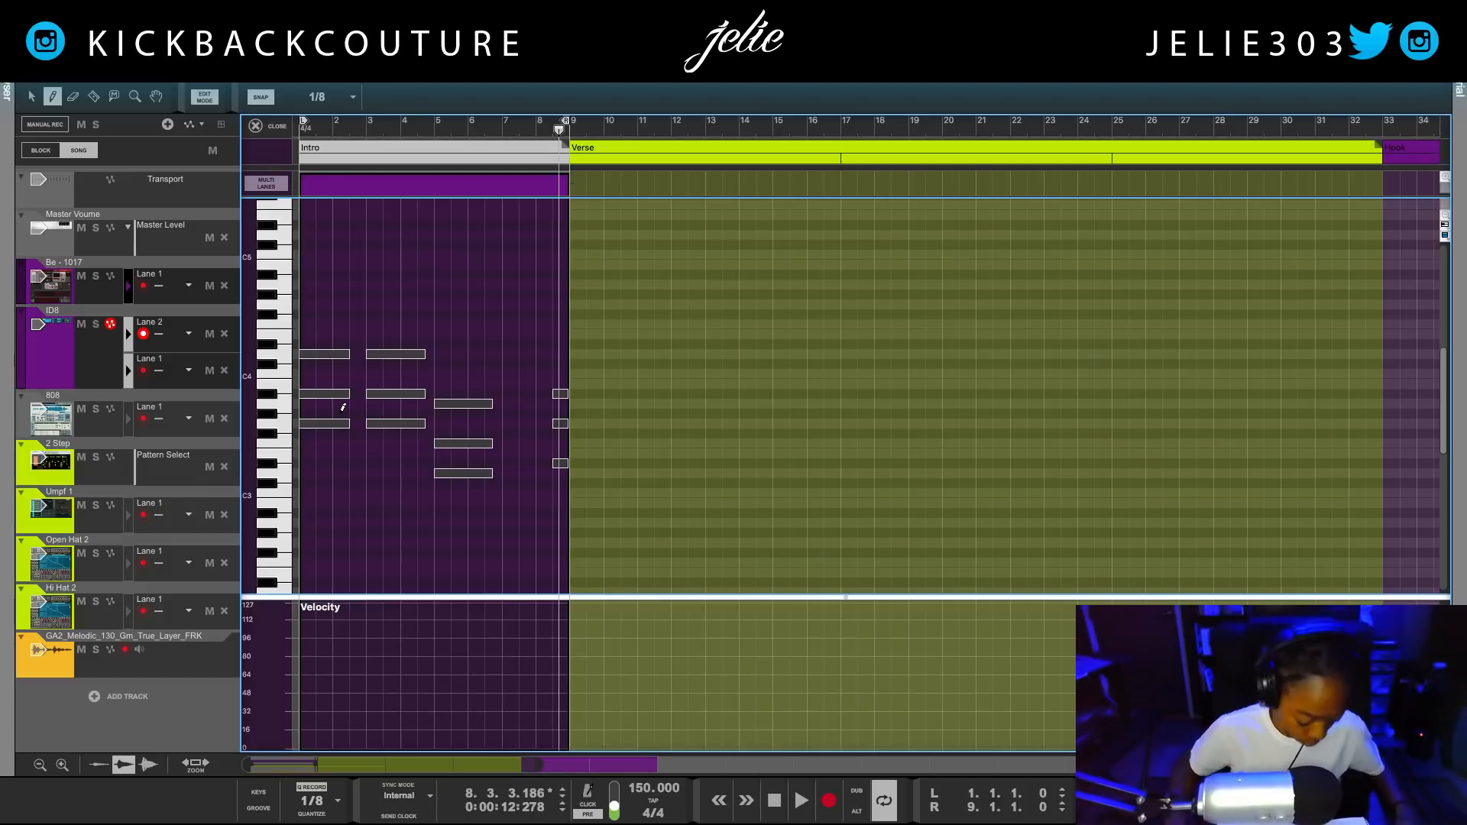
{"action": "key", "text": "space"}
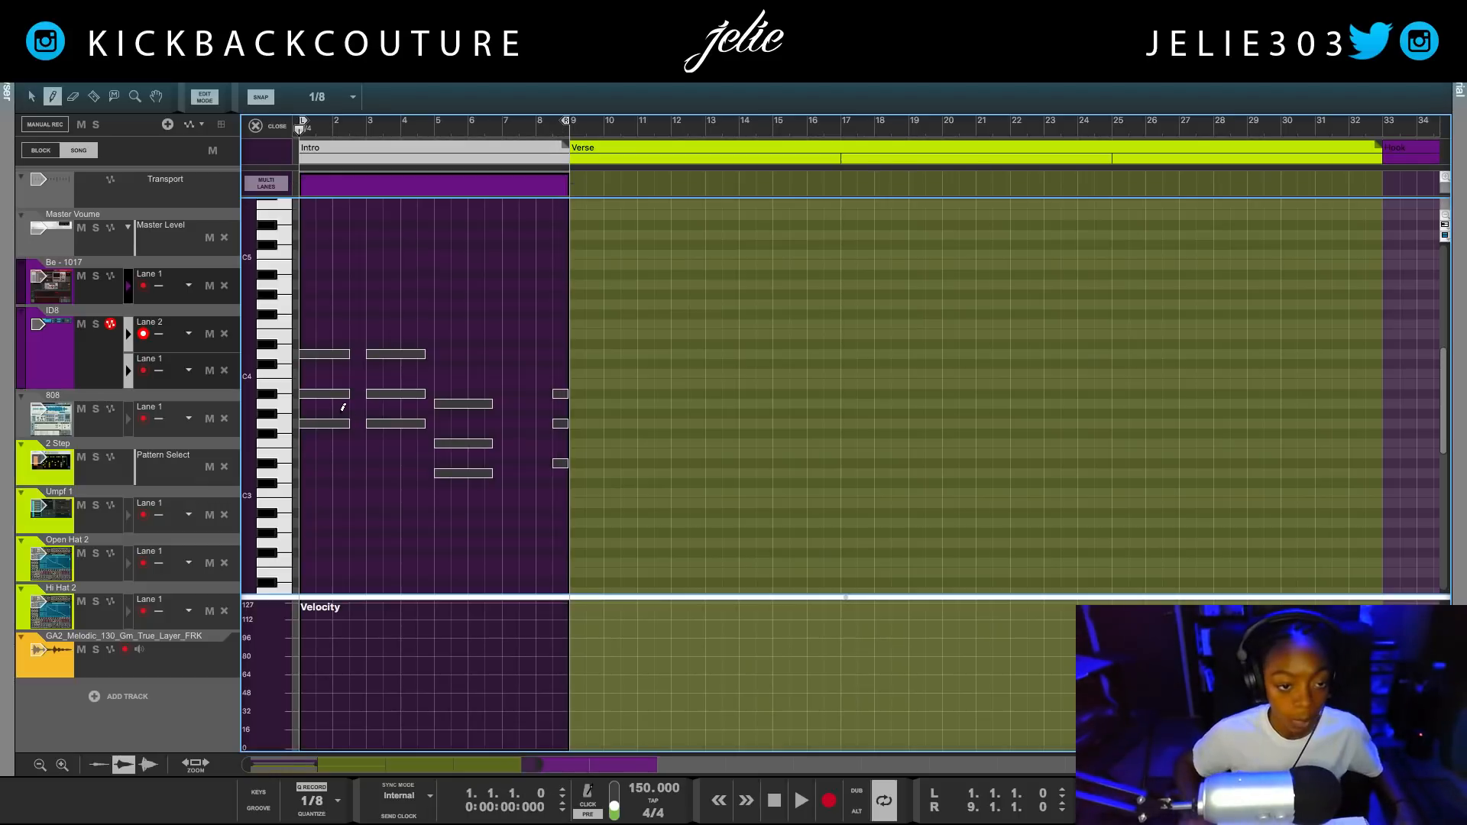
{"action": "scroll", "coordinate": [314, 425], "scroll_direction": "up", "scroll_amount": 1}
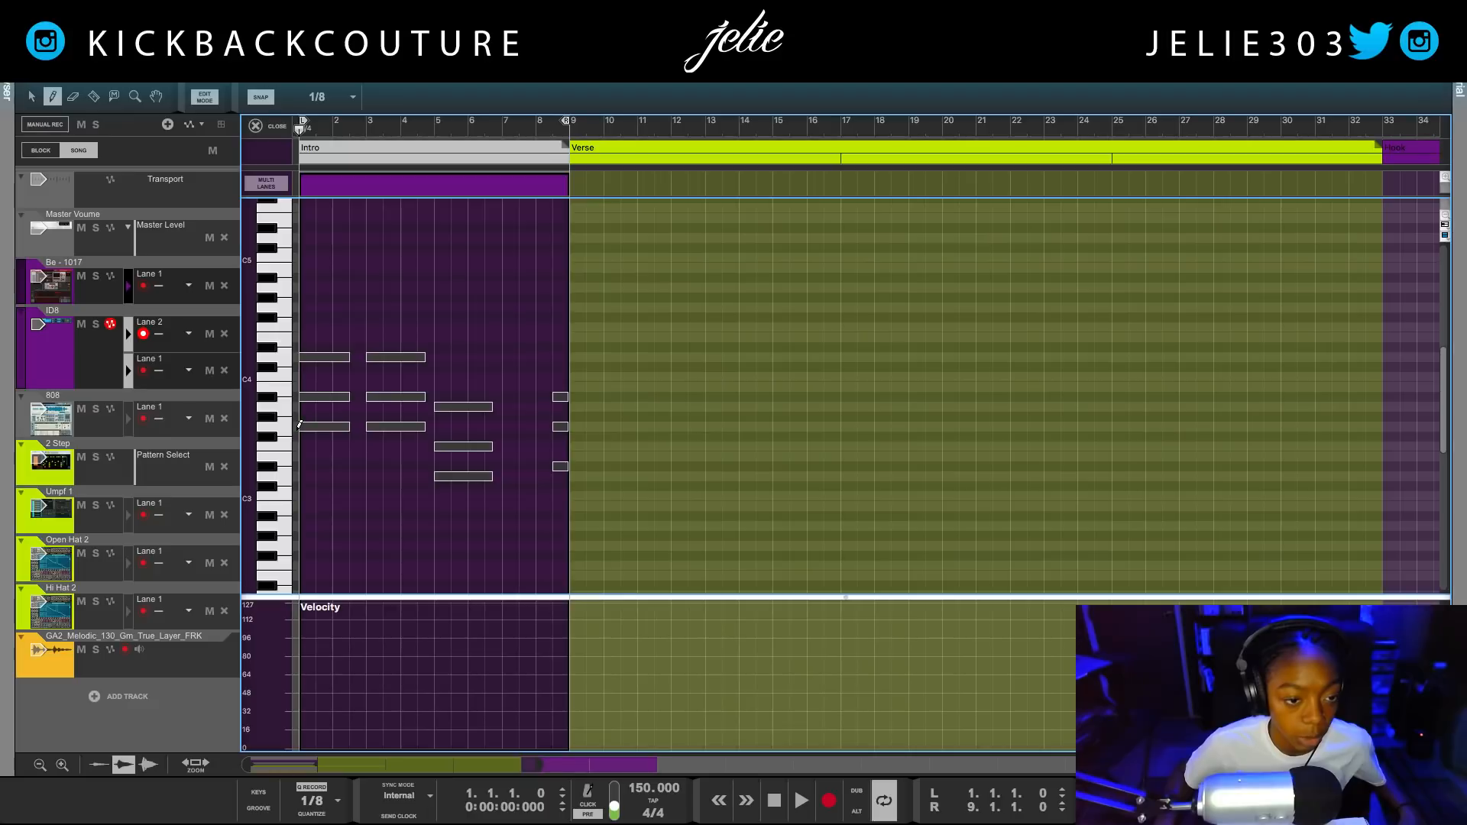
{"action": "left_click", "coordinate": [300, 426]}
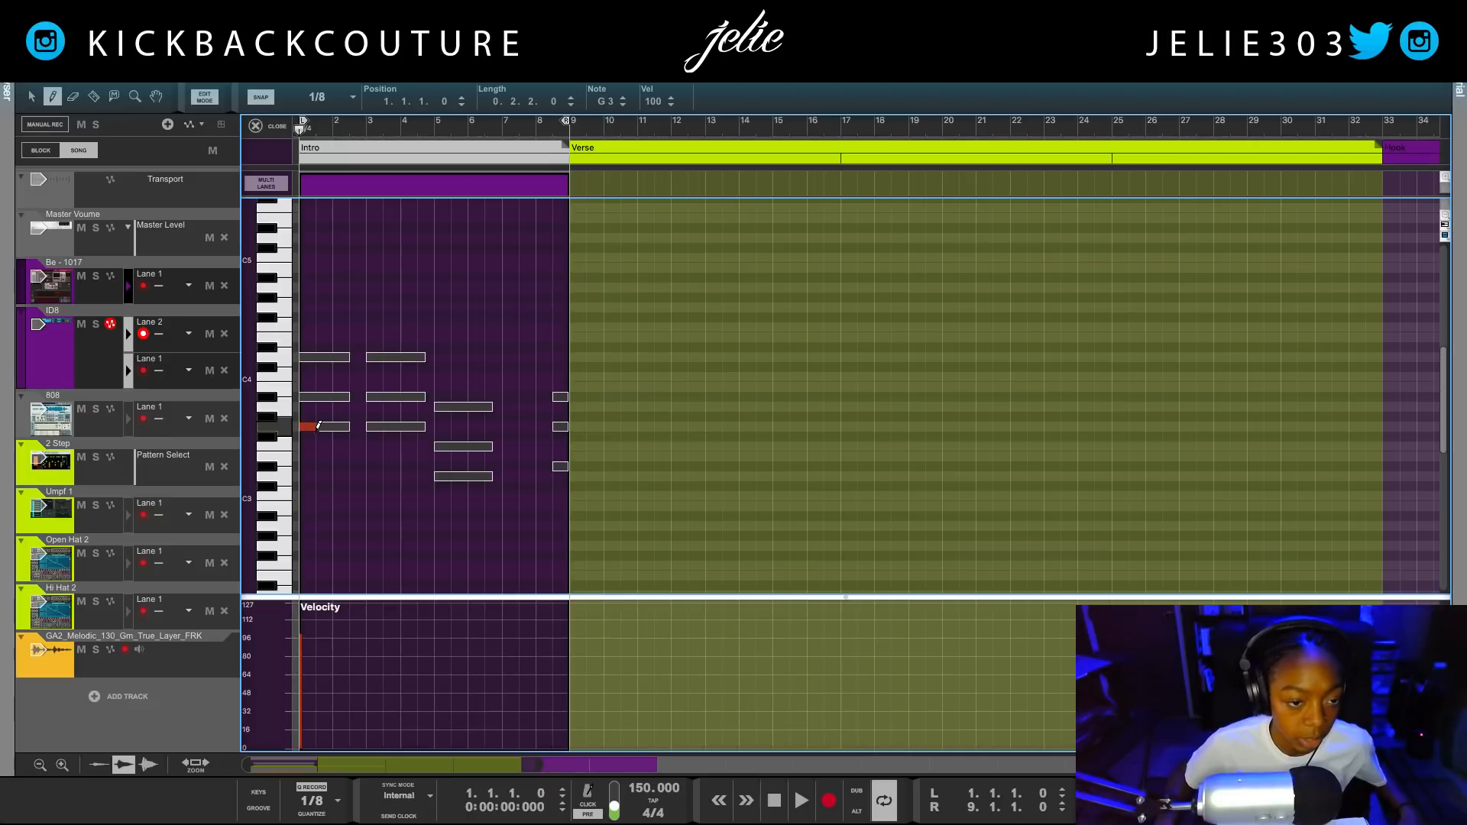
{"action": "left_click", "coordinate": [319, 395]}
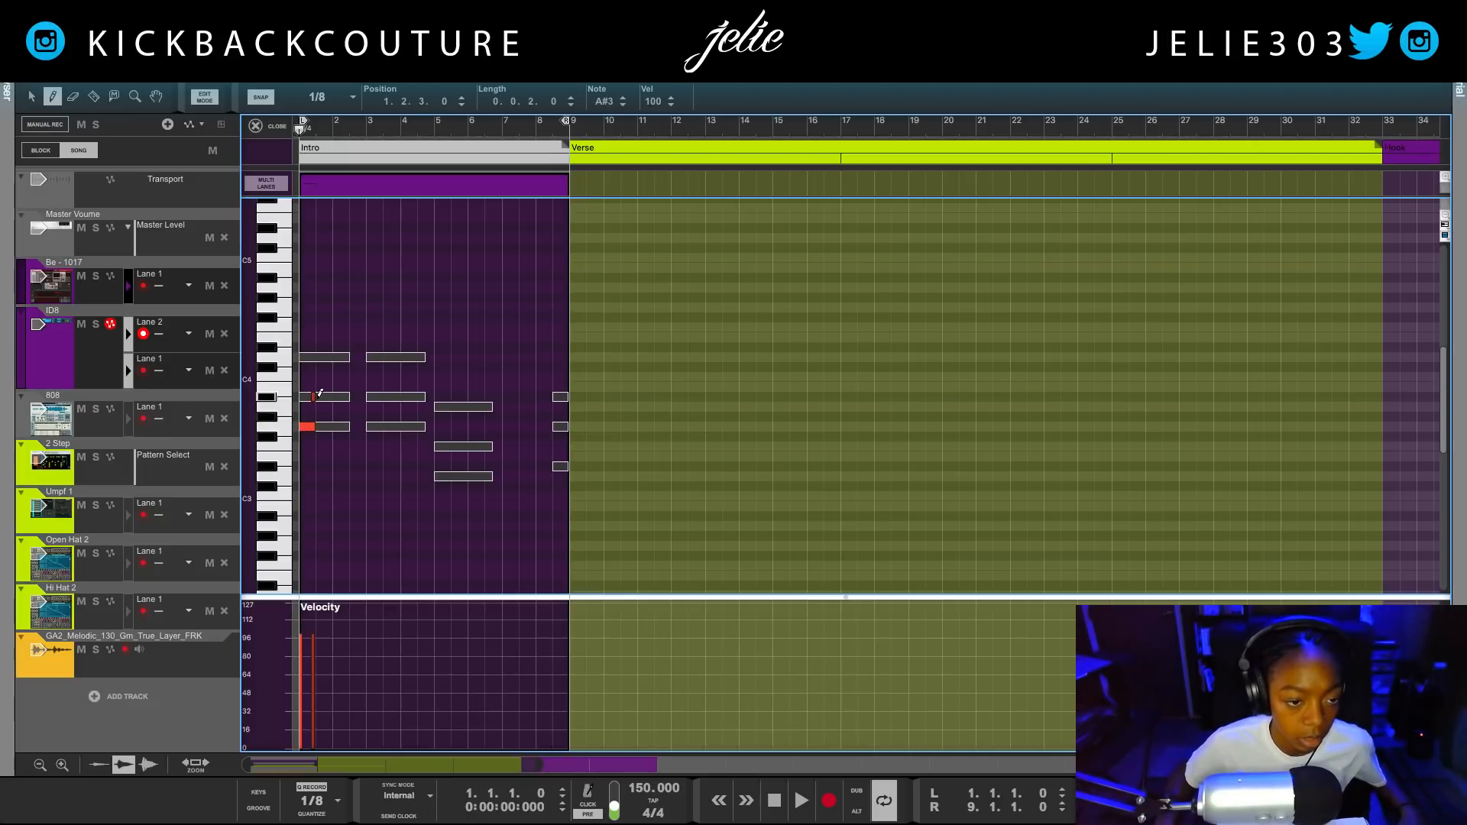
{"action": "left_click", "coordinate": [339, 357]}
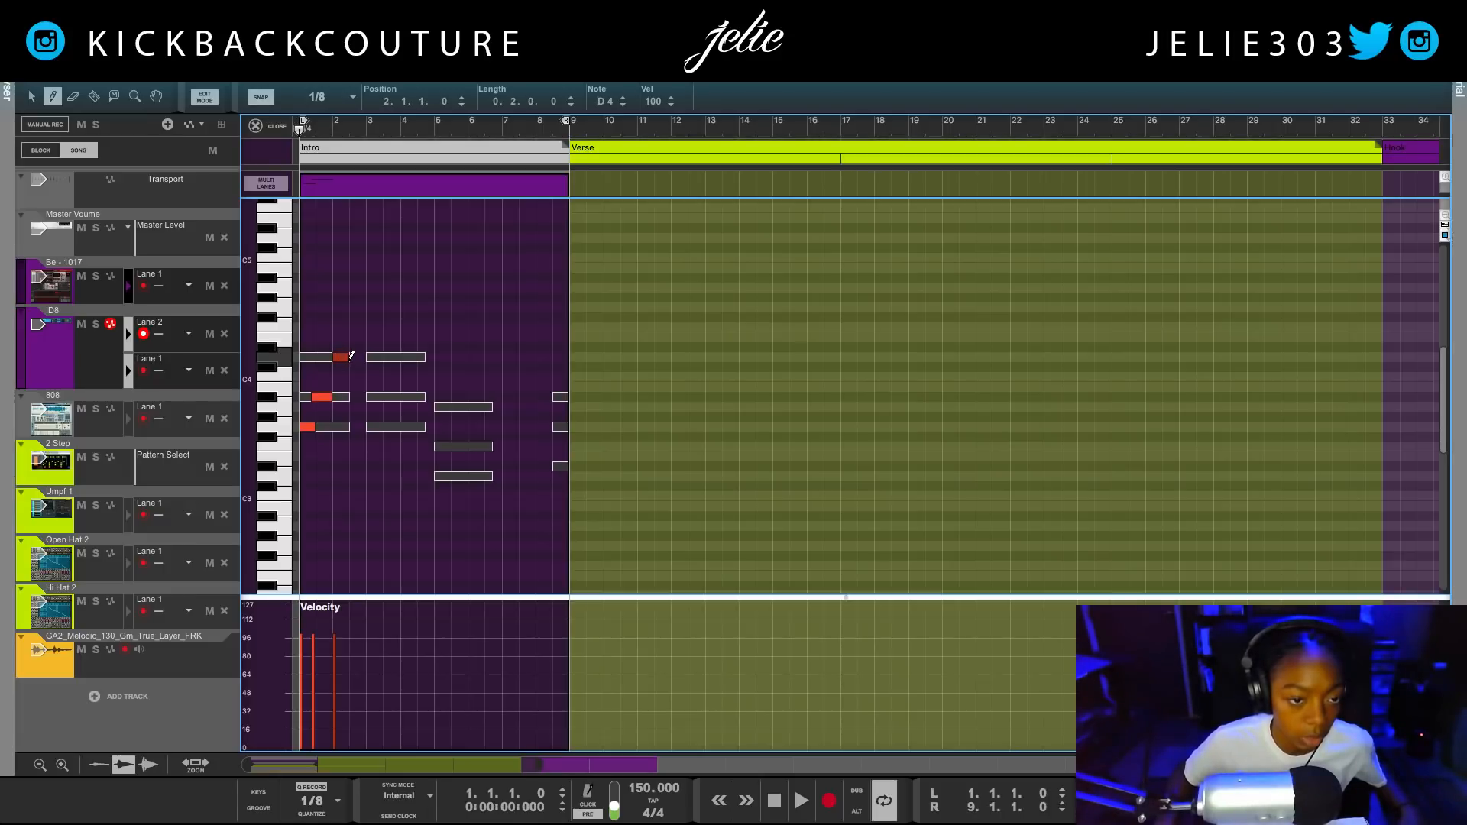
Show the rack above the sequencer, add an A#3 note at 2.3.1 as the phrase's fourth note, and briefly play the phrase.
{"action": "key", "text": "1"}
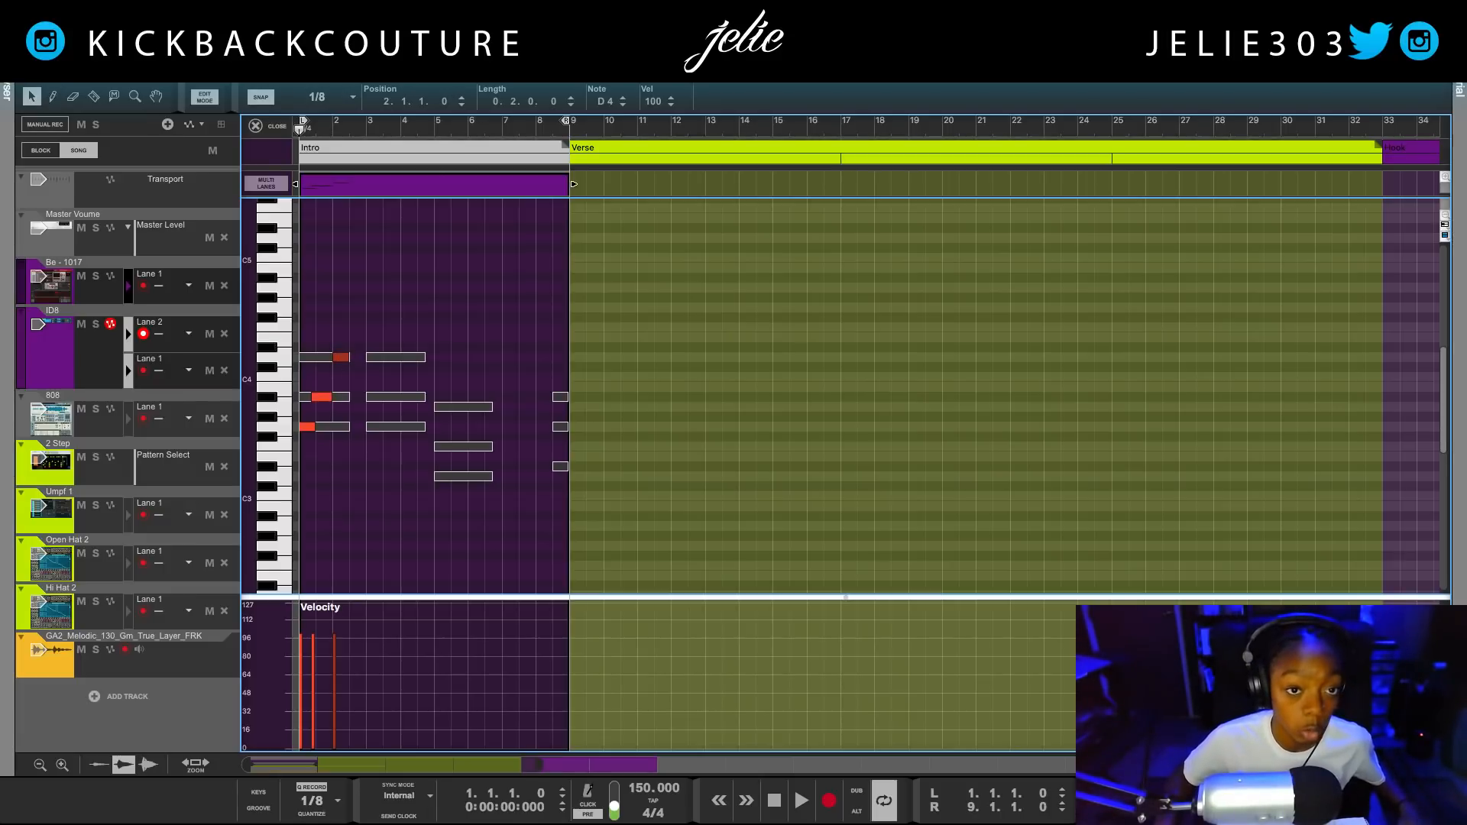
{"action": "key", "text": "F6"}
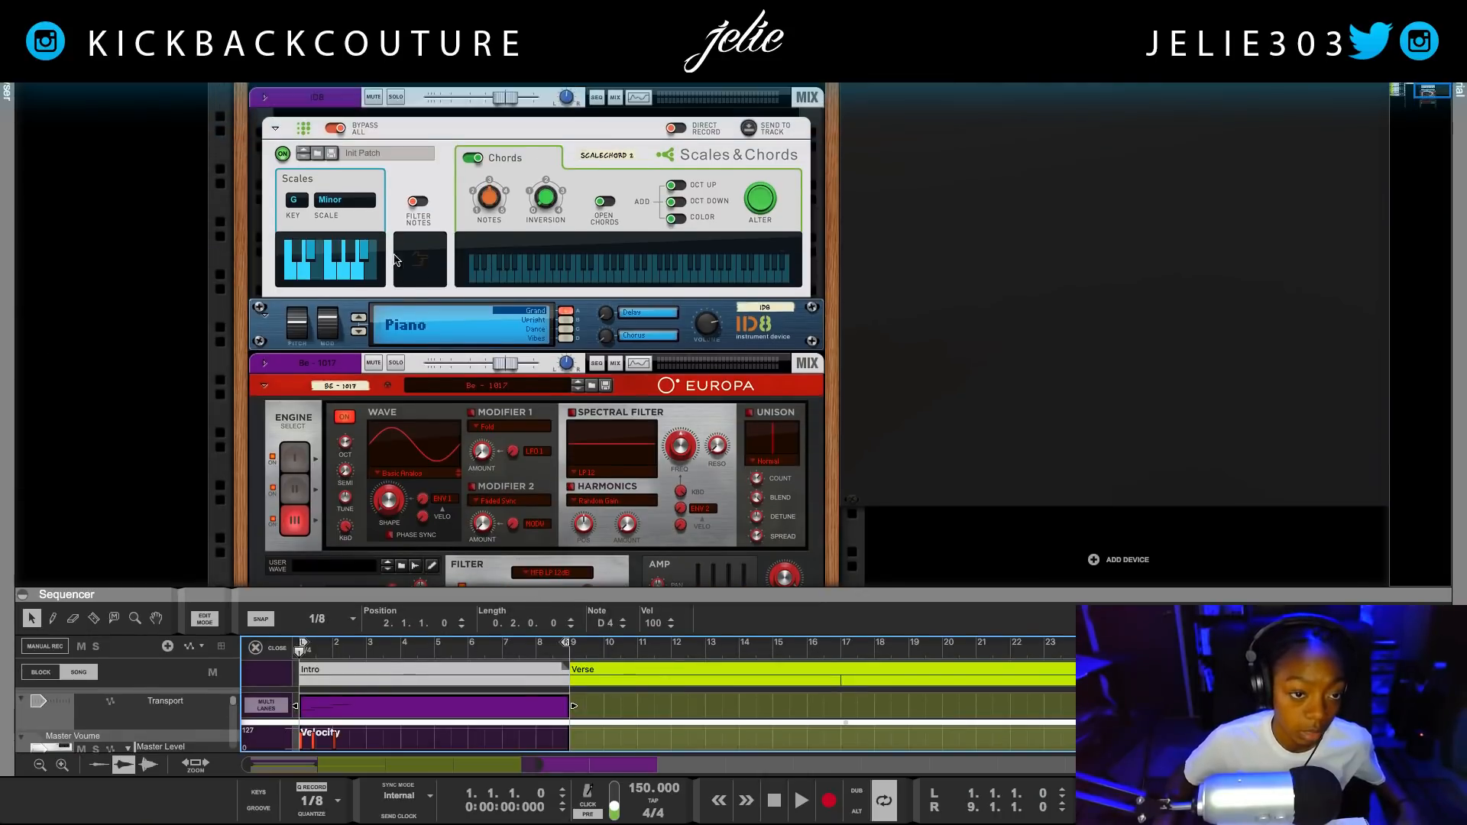
{"action": "scroll", "coordinate": [398, 265], "scroll_direction": "up", "scroll_amount": 3}
{"action": "left_click_drag", "start_coordinate": [371, 598], "coordinate": [371, 449]}
{"action": "scroll", "coordinate": [429, 271], "scroll_direction": "down", "scroll_amount": 3}
{"action": "scroll", "coordinate": [433, 279], "scroll_direction": "down", "scroll_amount": 2}
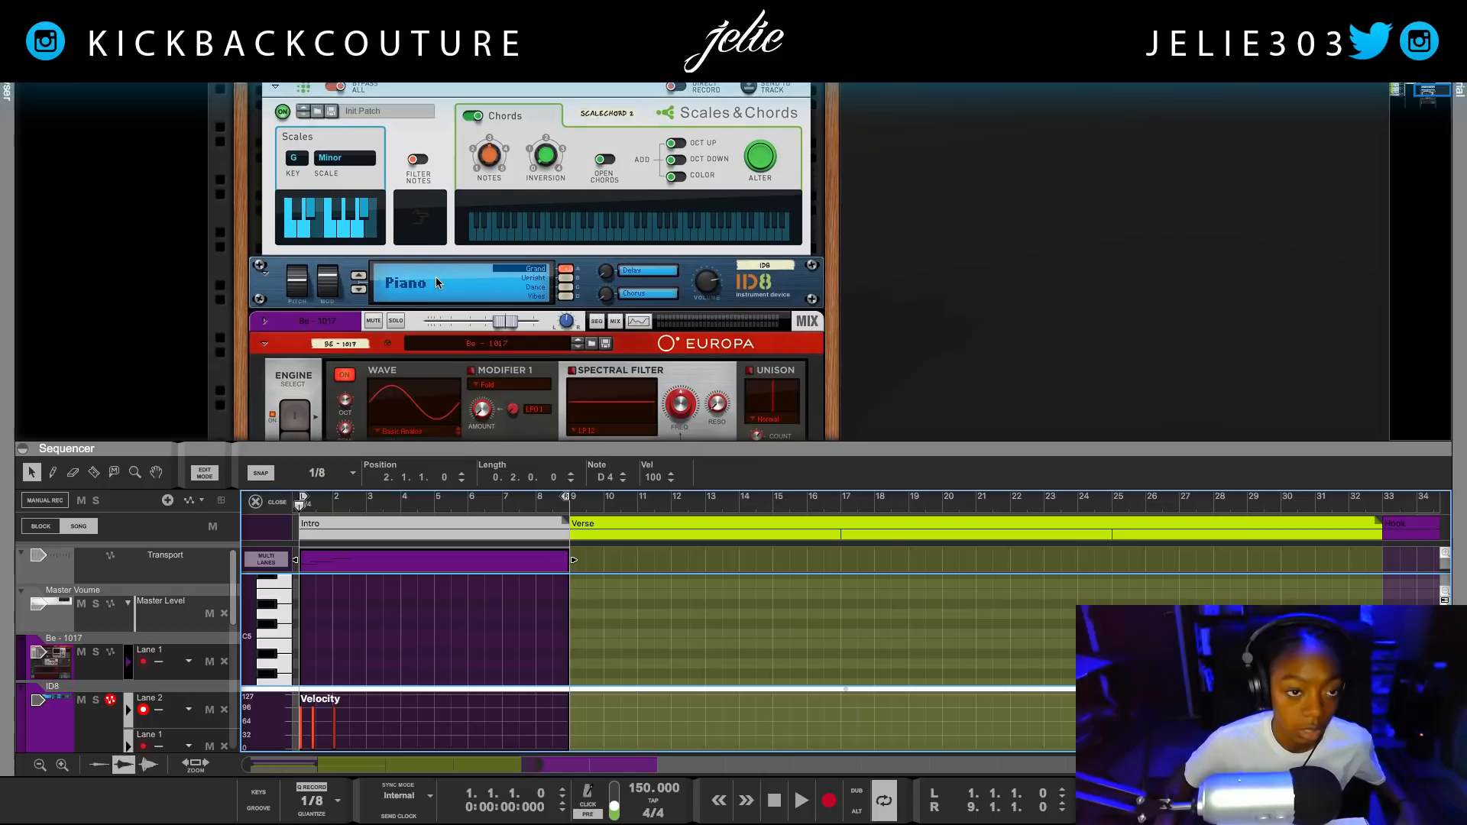
{"action": "left_click_drag", "start_coordinate": [435, 454], "coordinate": [451, 222]}
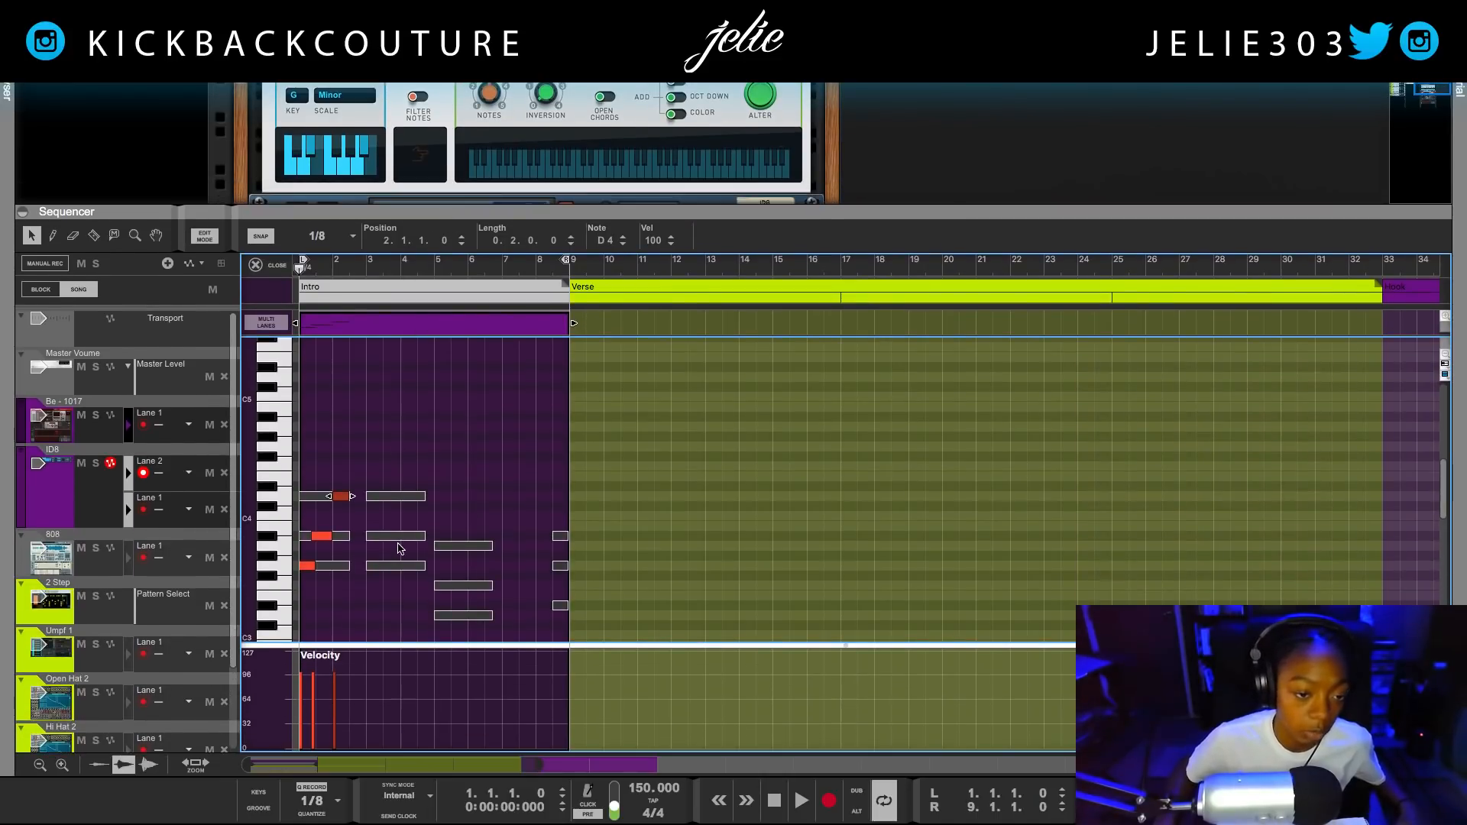
{"action": "key", "text": "w"}
{"action": "left_click", "coordinate": [353, 536]}
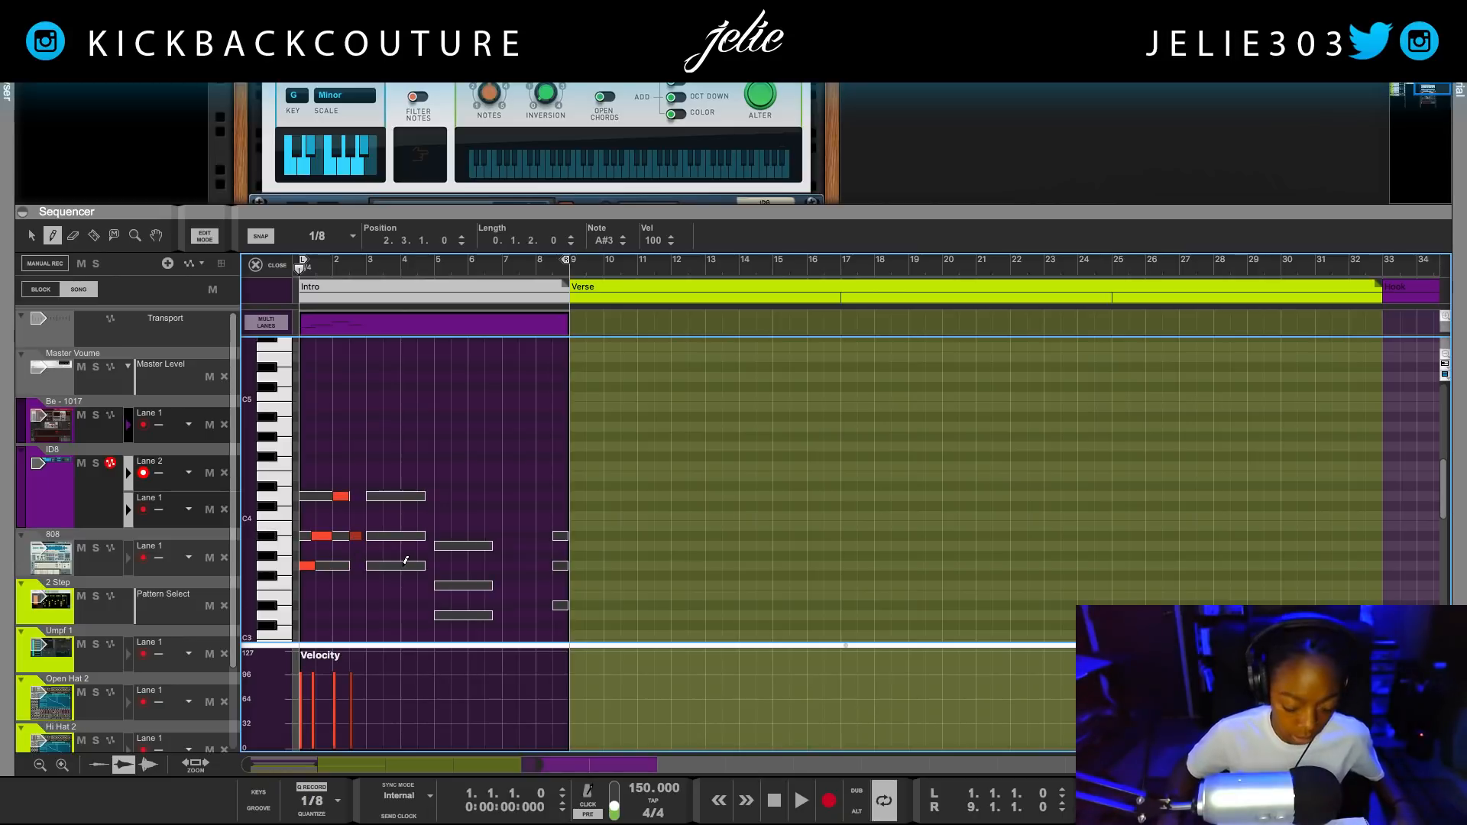
{"action": "key", "text": "space"}
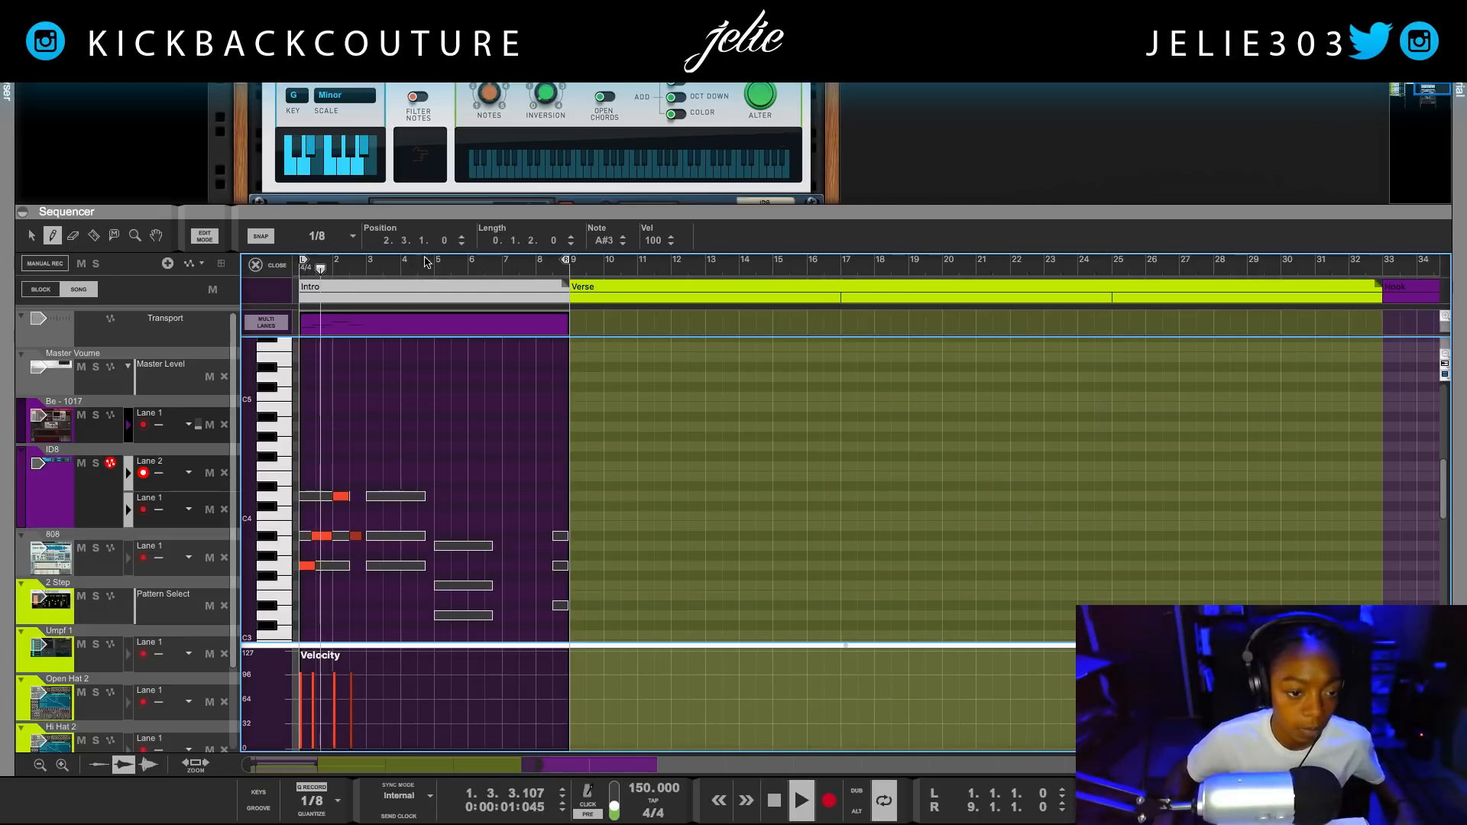
{"action": "key", "text": "space"}
Solo the ID8 and Be - 1017 mix channels and play the chords and melody together.
{"action": "left_click_drag", "start_coordinate": [489, 207], "coordinate": [502, 767]}
{"action": "scroll", "coordinate": [606, 337], "scroll_direction": "up", "scroll_amount": 1}
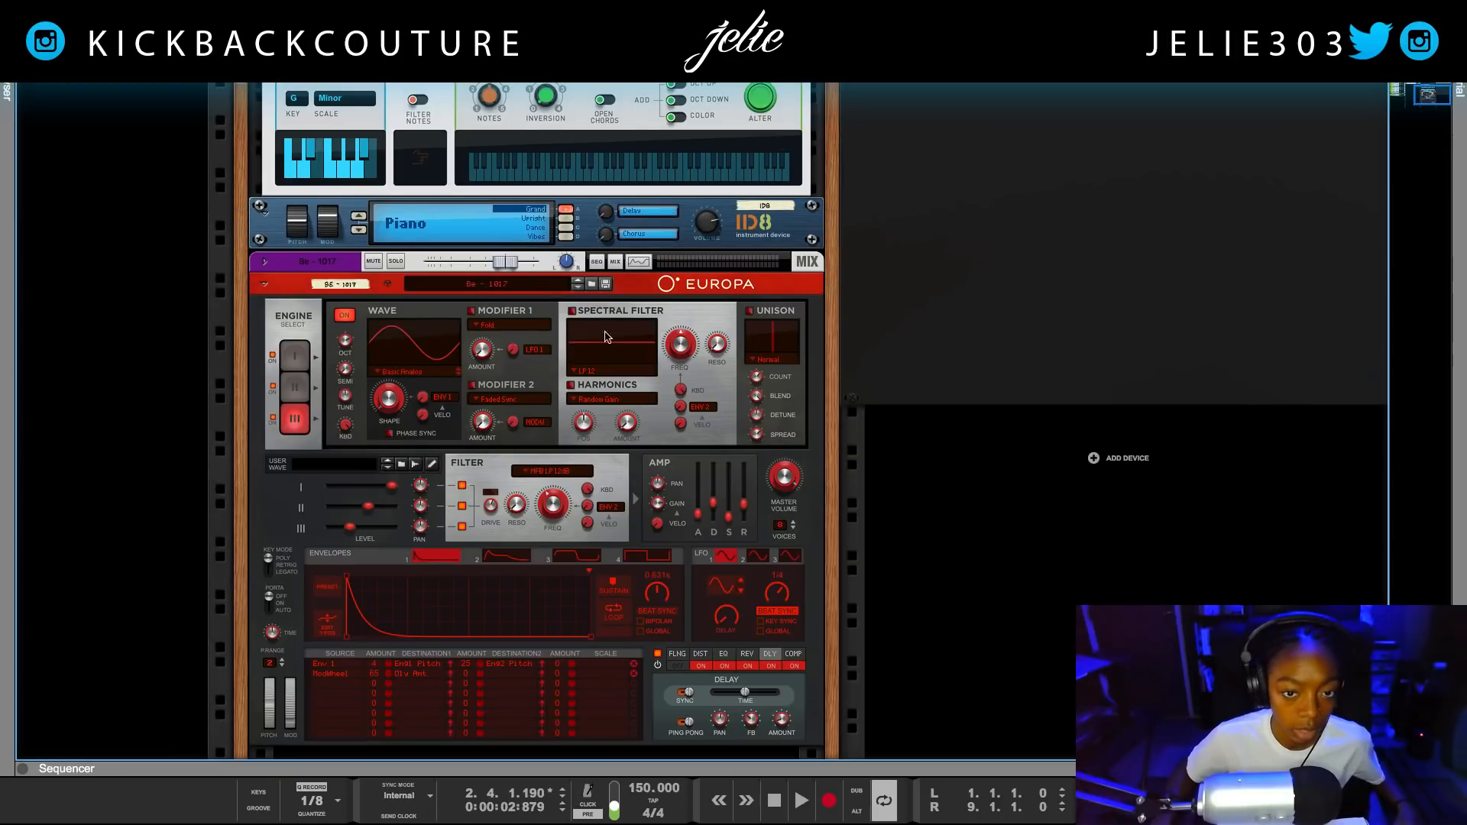
{"action": "left_click", "coordinate": [783, 486]}
{"action": "scroll", "coordinate": [479, 289], "scroll_direction": "up", "scroll_amount": 4}
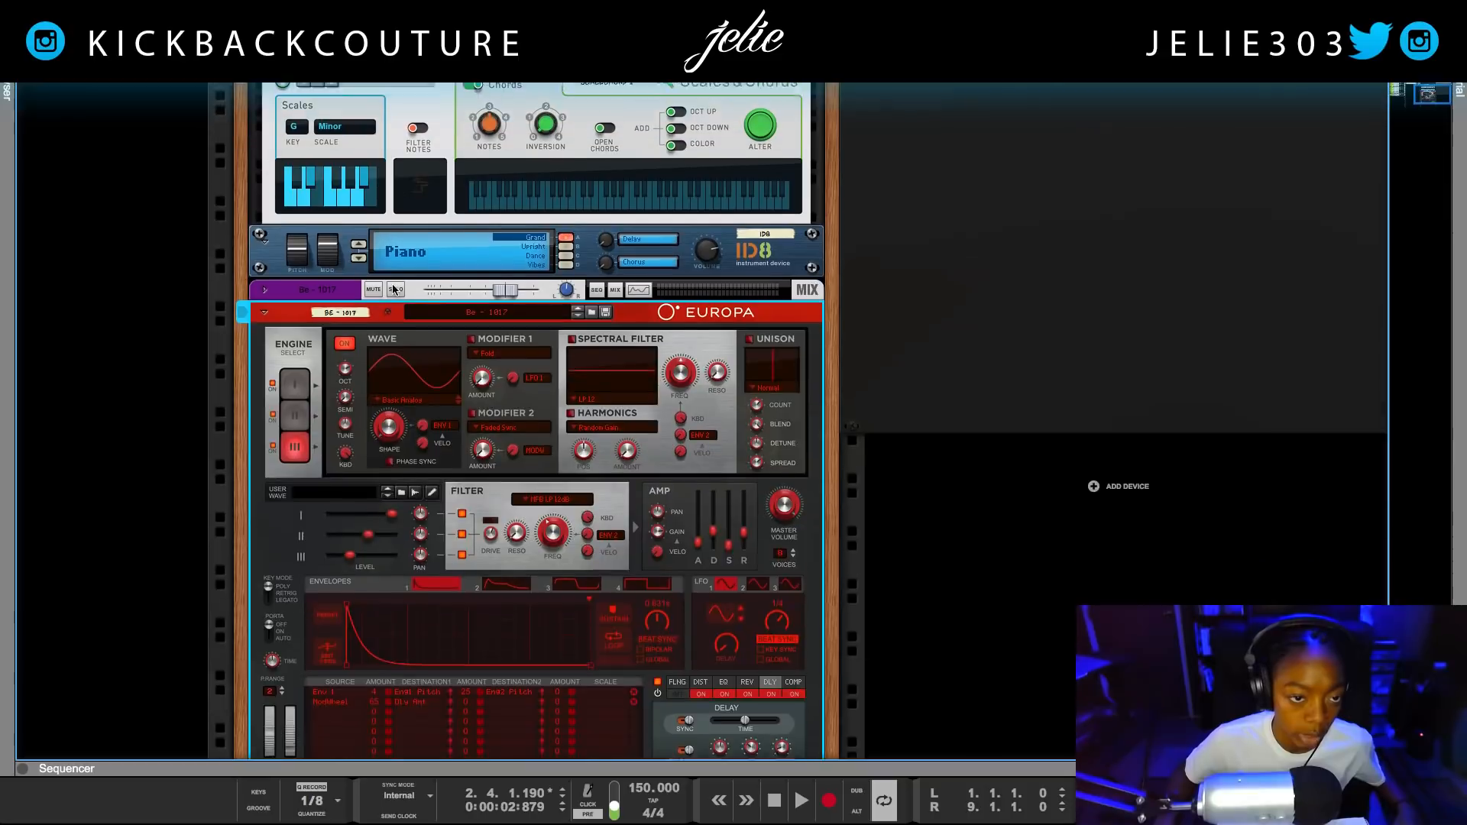
{"action": "left_click", "coordinate": [396, 150]}
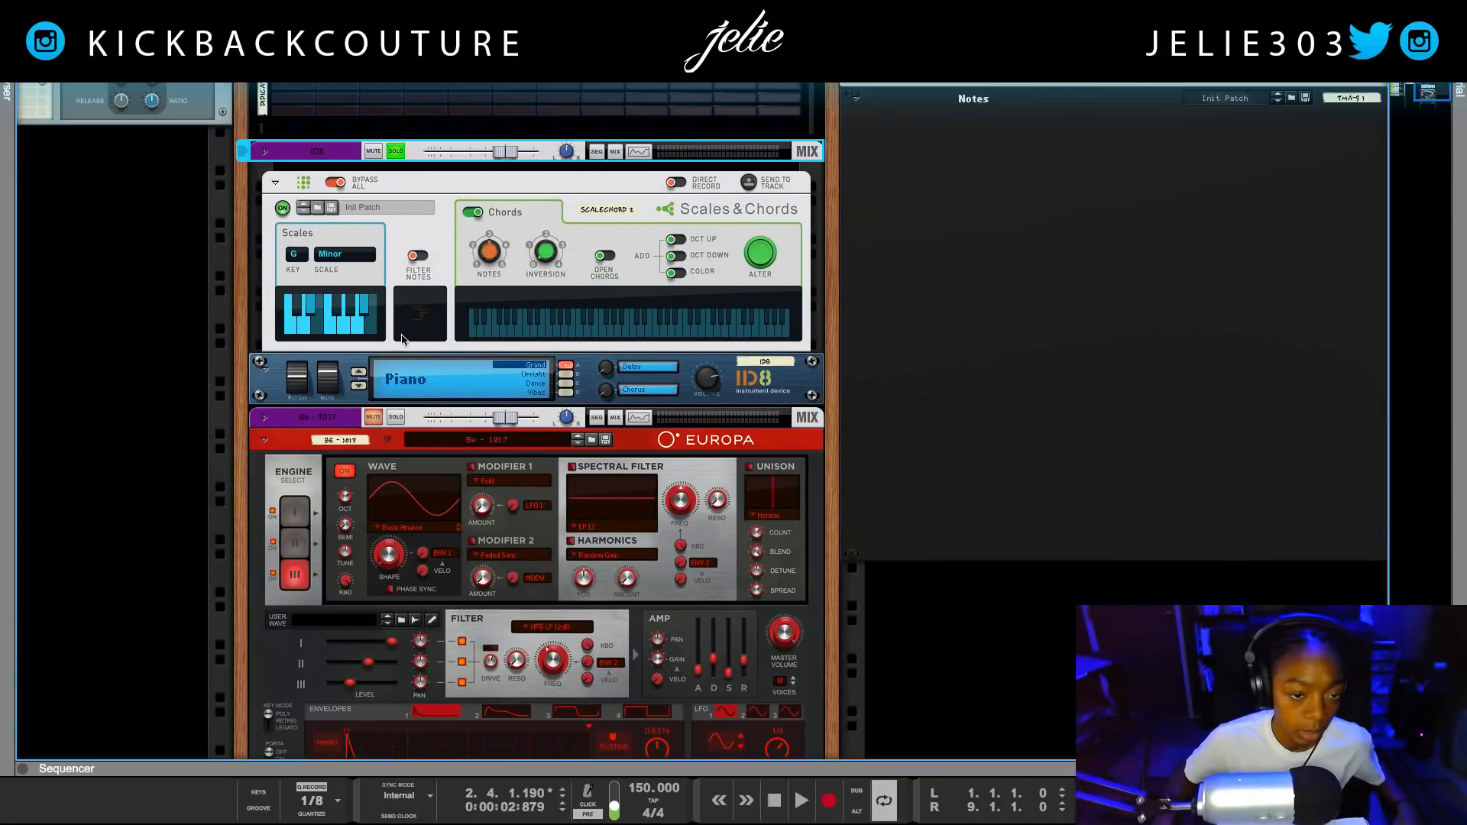
{"action": "left_click", "coordinate": [397, 417]}
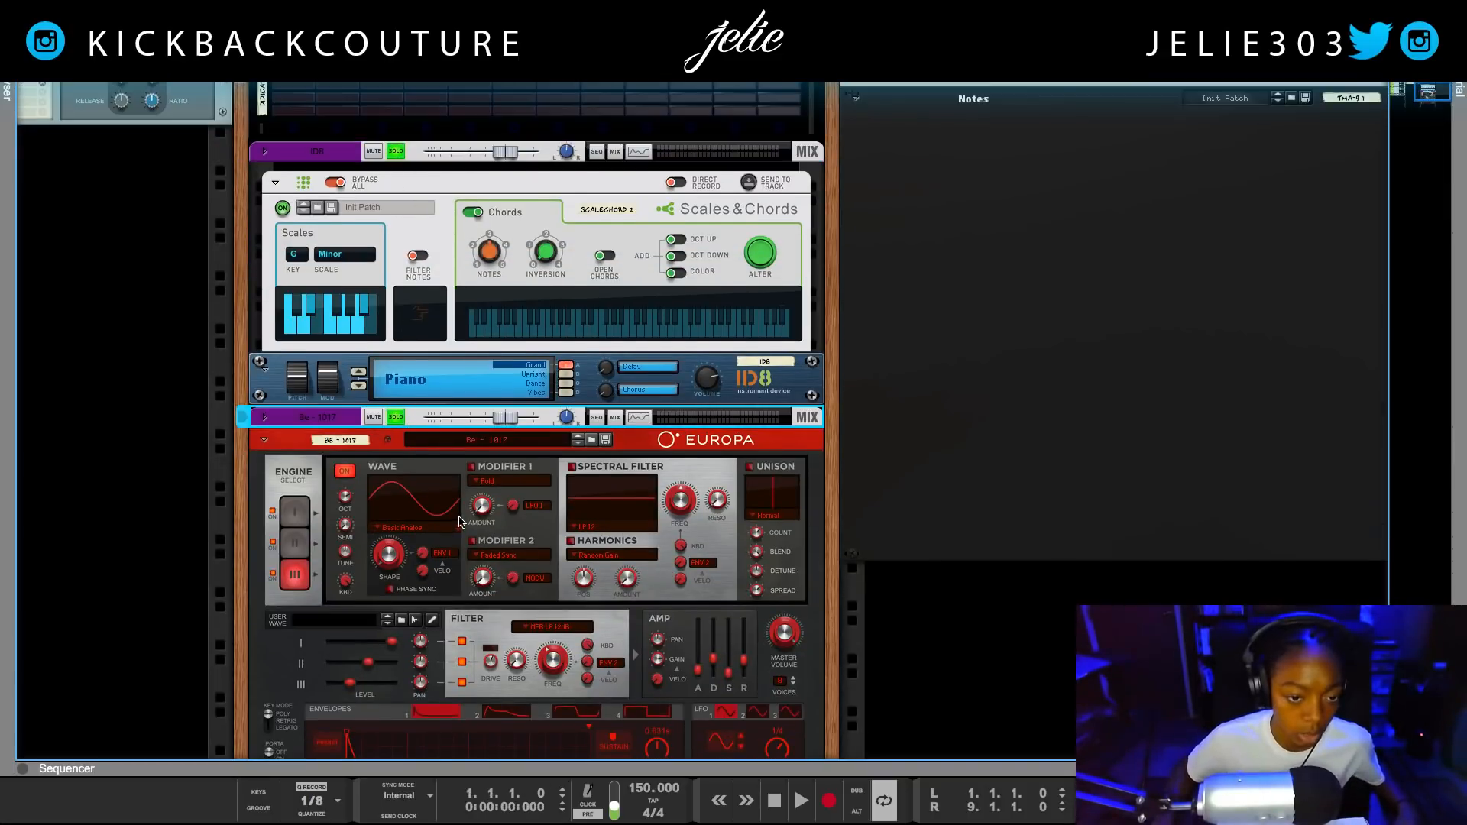
{"action": "key", "text": "space"}
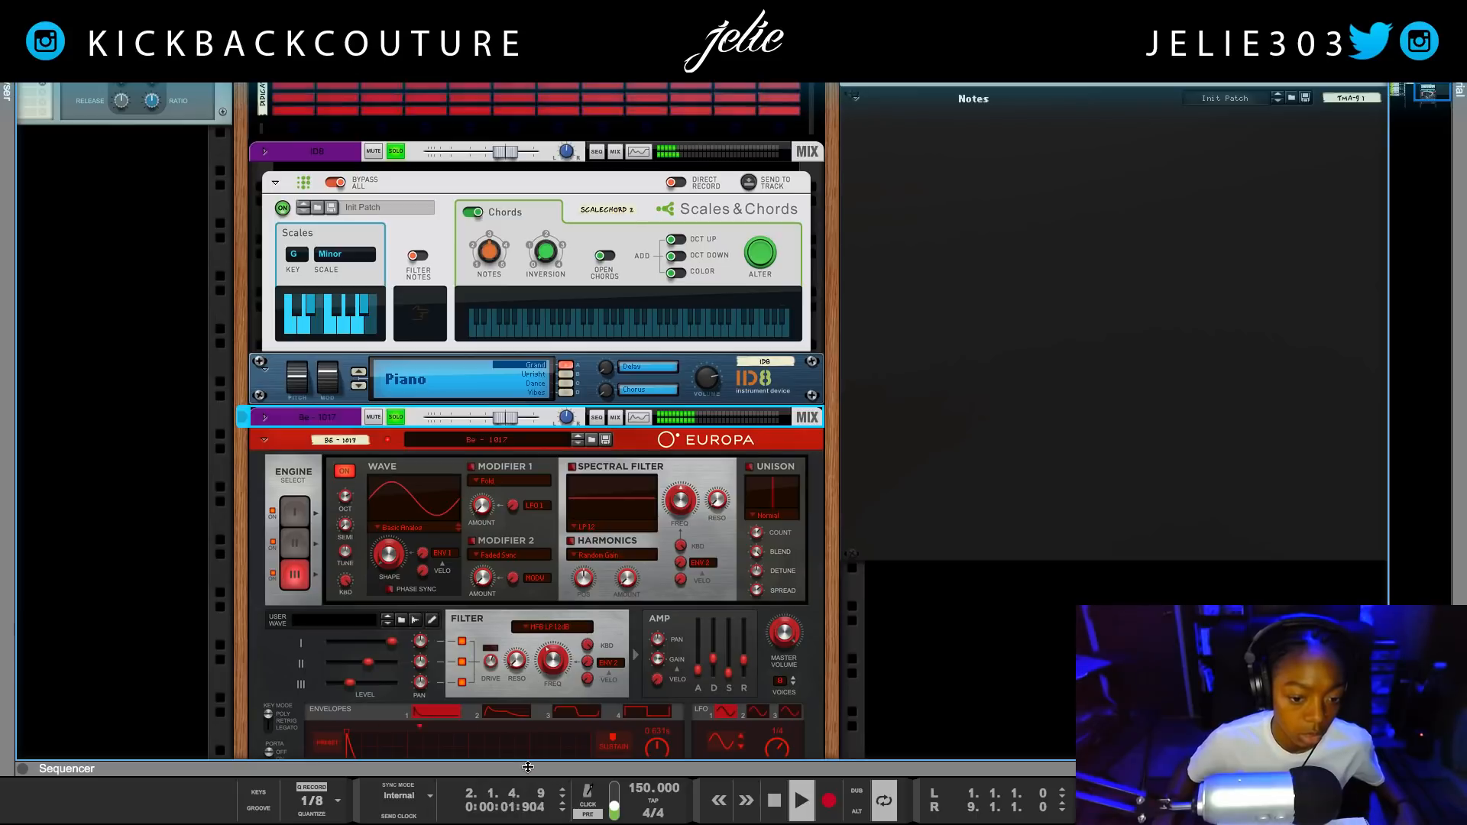
Shift the first A#3 melody note to start halfway through bar 1, spacing the four Be - 1017 notes evenly.
{"action": "left_click_drag", "start_coordinate": [525, 763], "coordinate": [550, 142]}
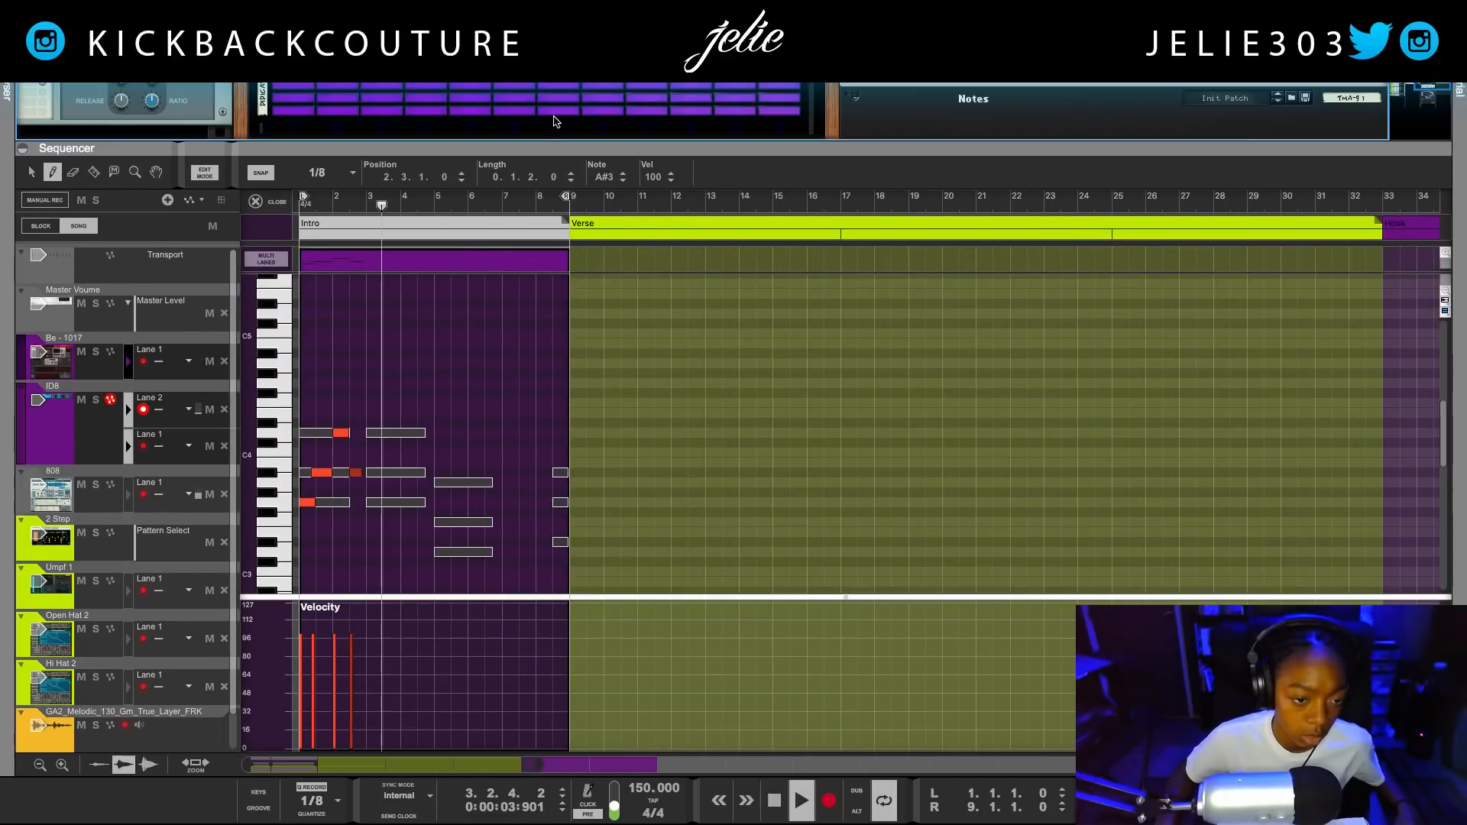
{"action": "key", "text": "q"}
{"action": "left_click_drag", "start_coordinate": [415, 407], "coordinate": [305, 527]}
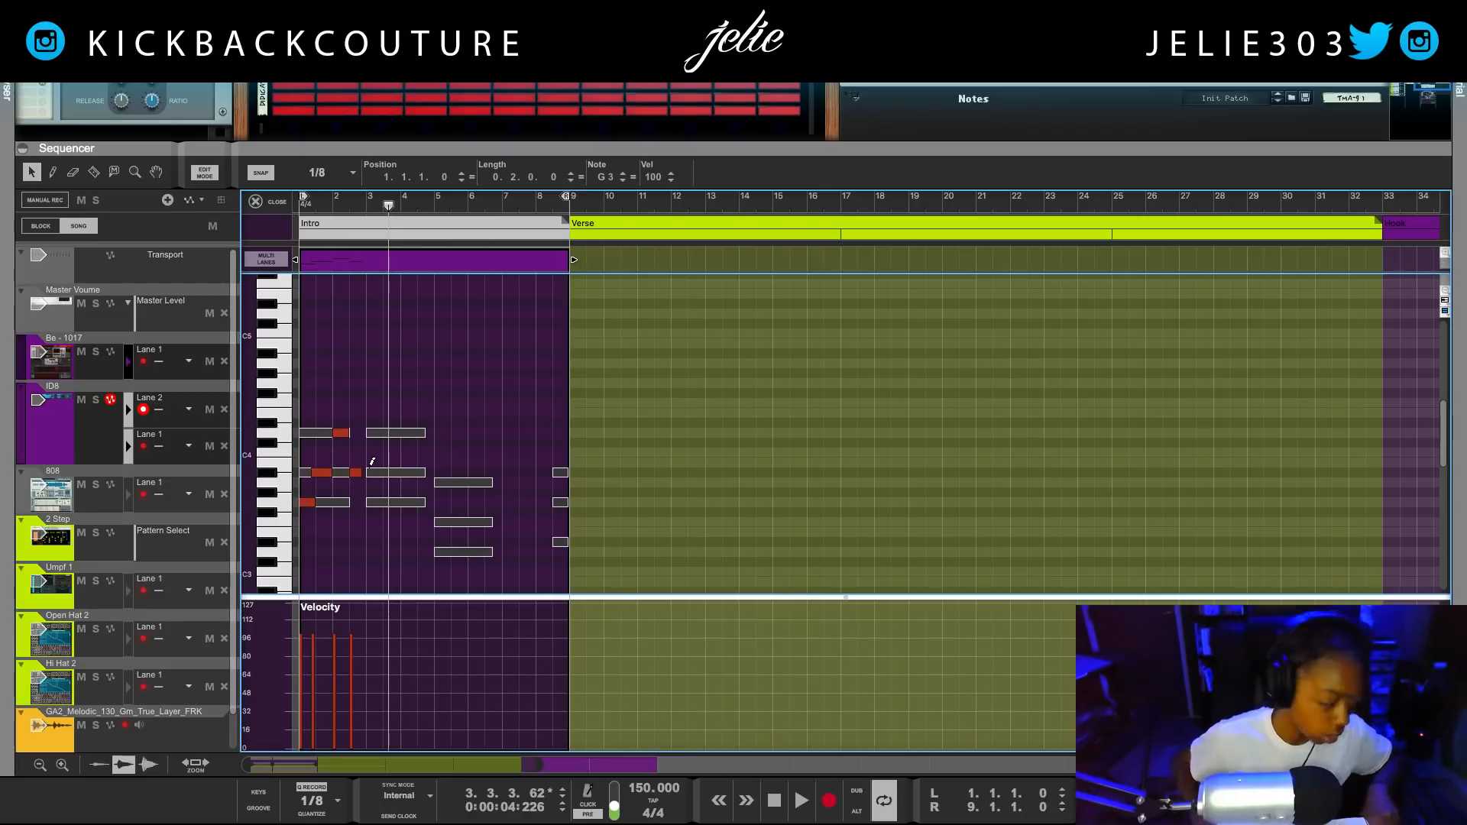
{"action": "left_click", "coordinate": [321, 473]}
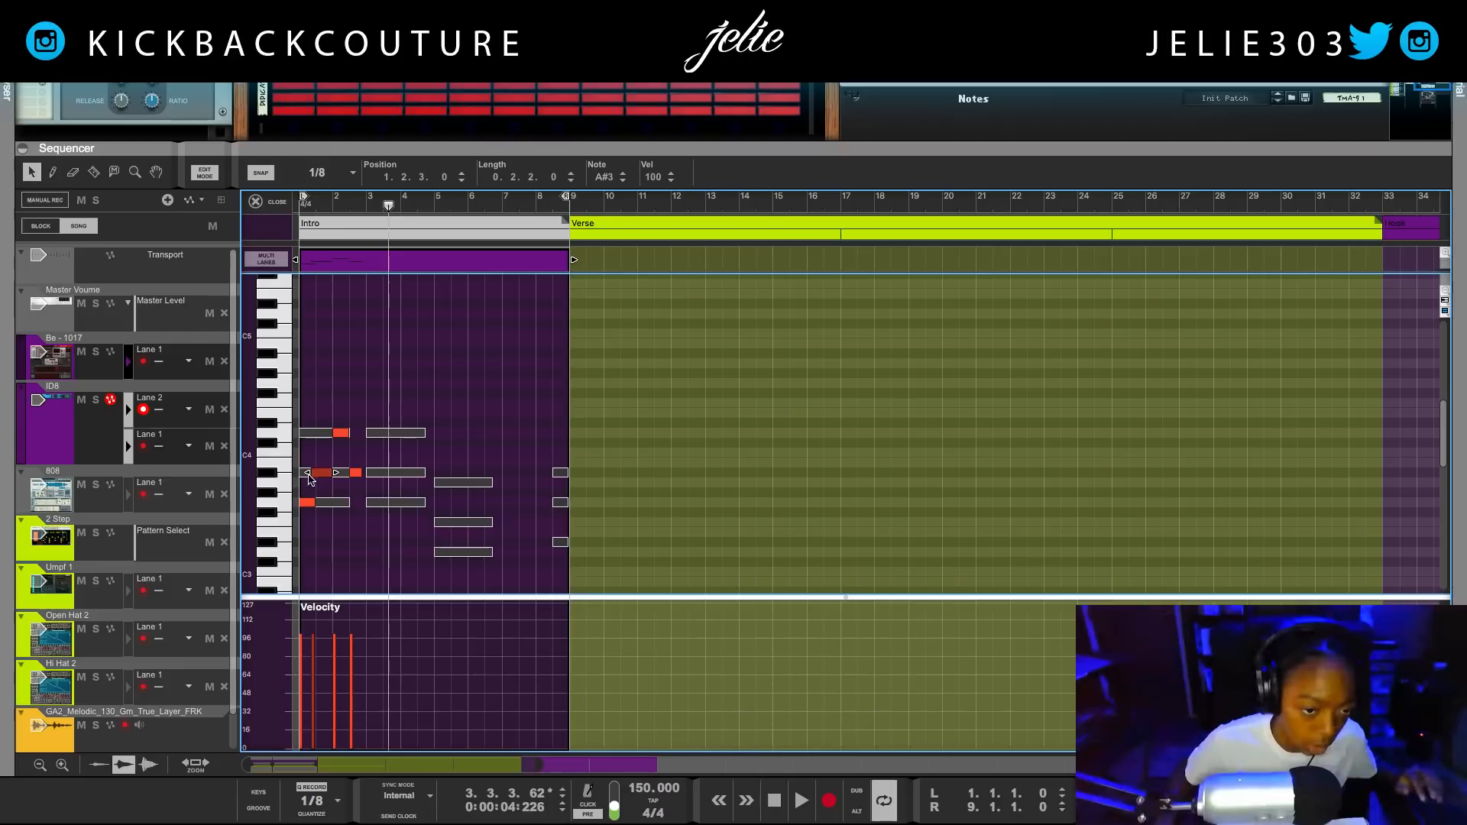
{"action": "left_click", "coordinate": [405, 433]}
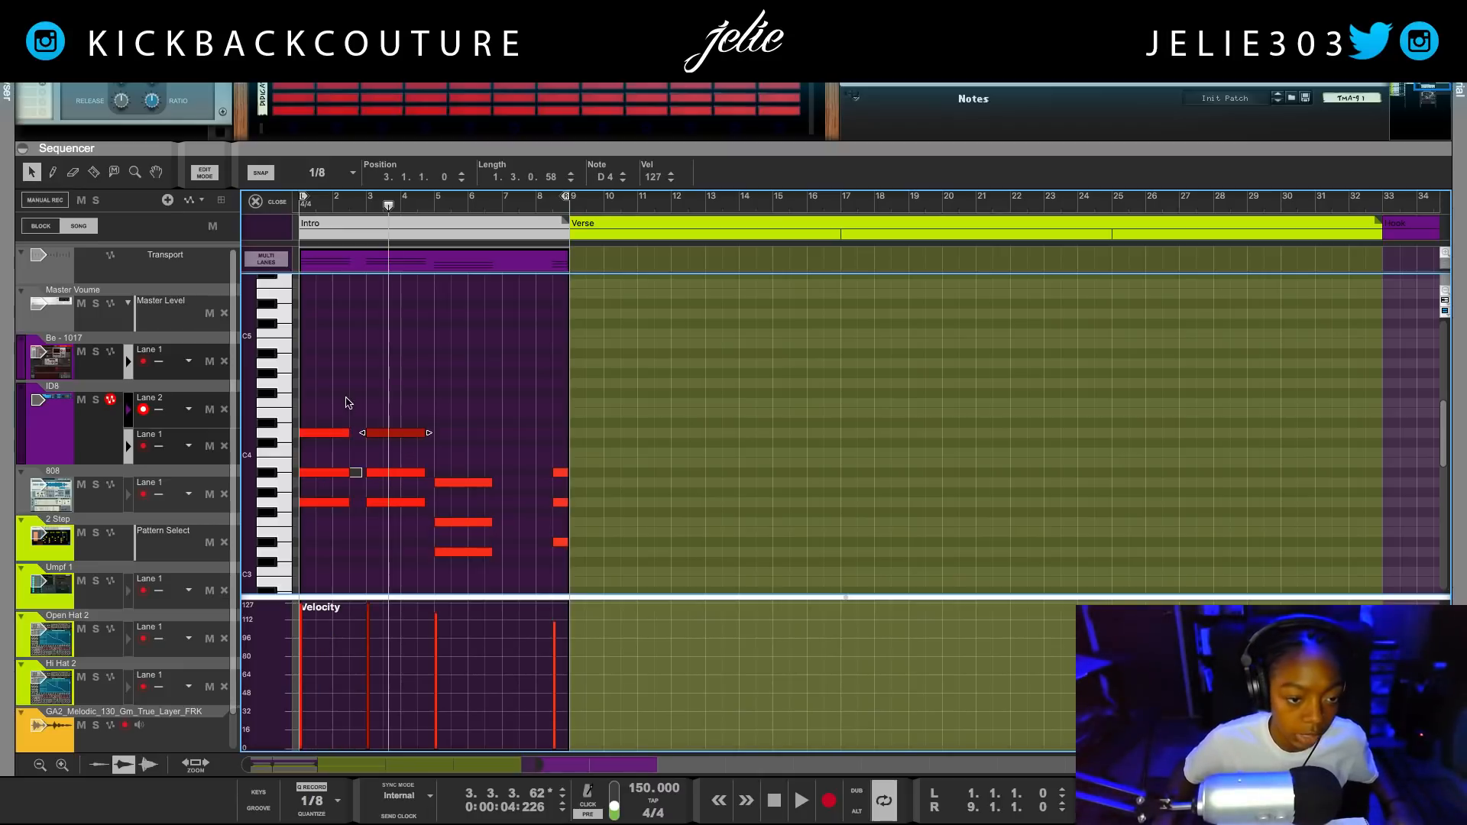
{"action": "left_click", "coordinate": [357, 474]}
{"action": "left_click", "coordinate": [361, 395]}
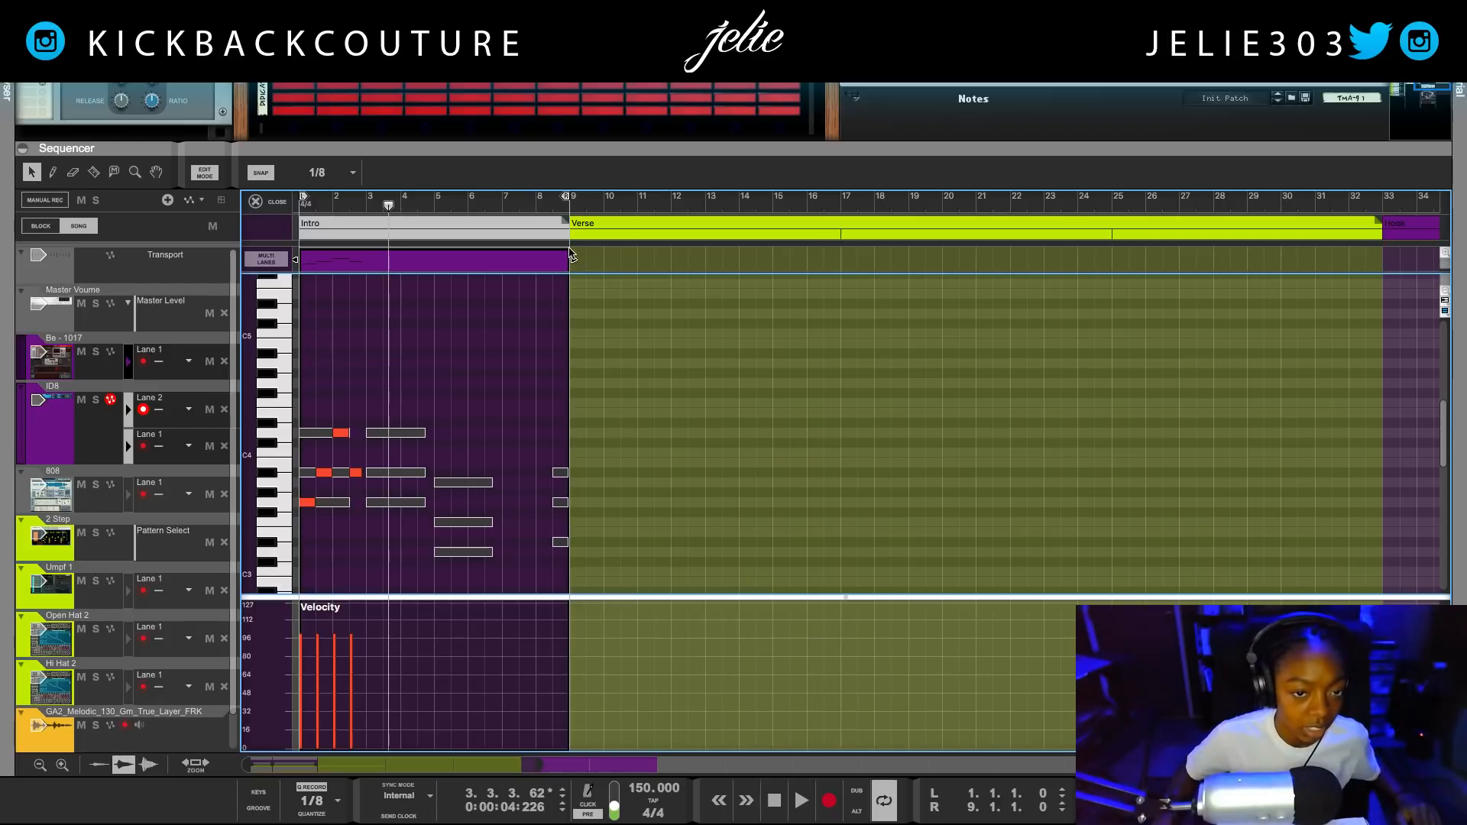
Time-scale the Be - 1017 clip and its notes down to four bars and play it from the start.
{"action": "left_click_drag", "start_coordinate": [574, 262], "coordinate": [431, 272]}
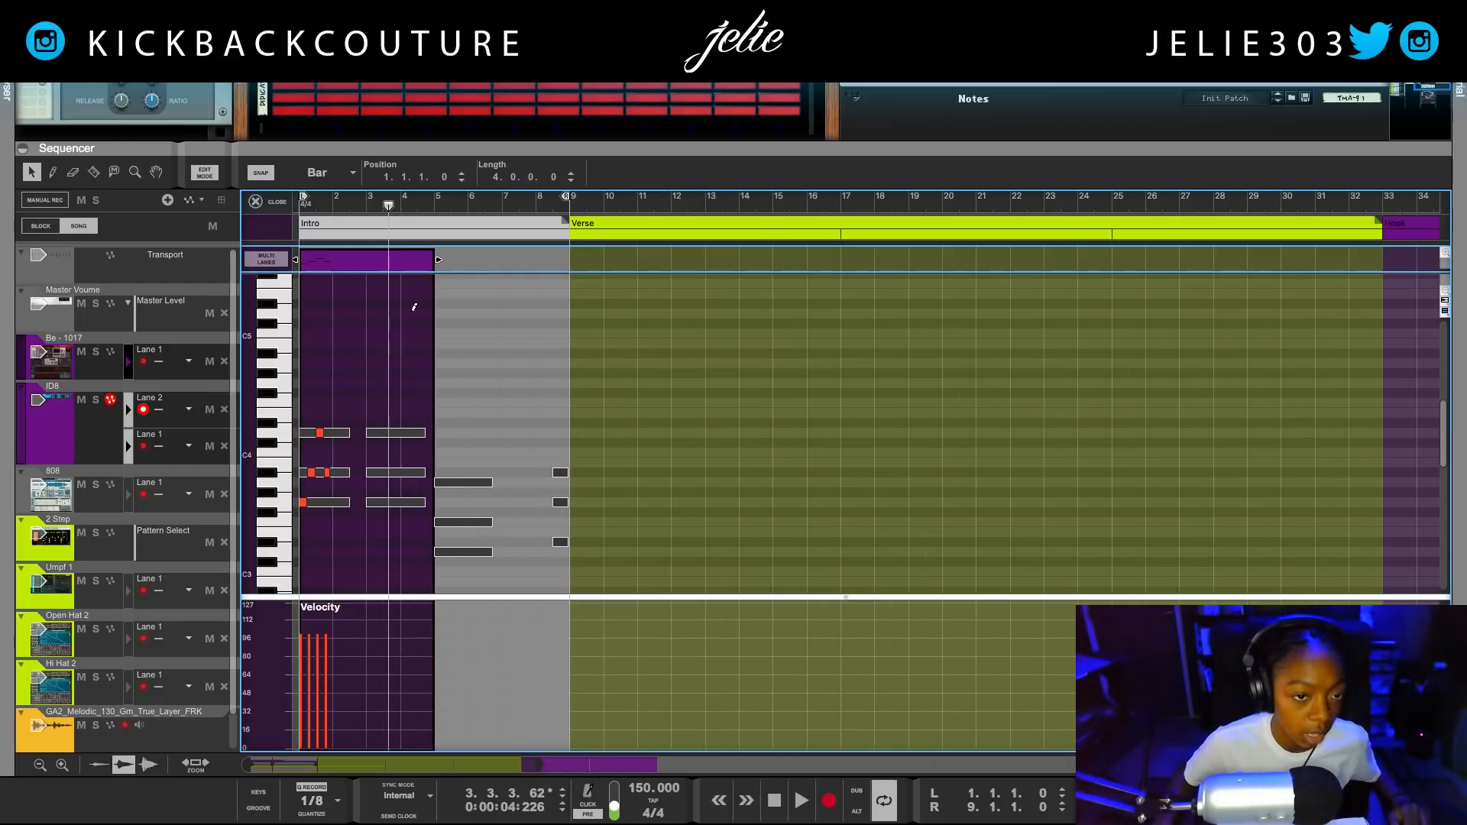
{"action": "left_click_drag", "start_coordinate": [439, 262], "coordinate": [418, 283]}
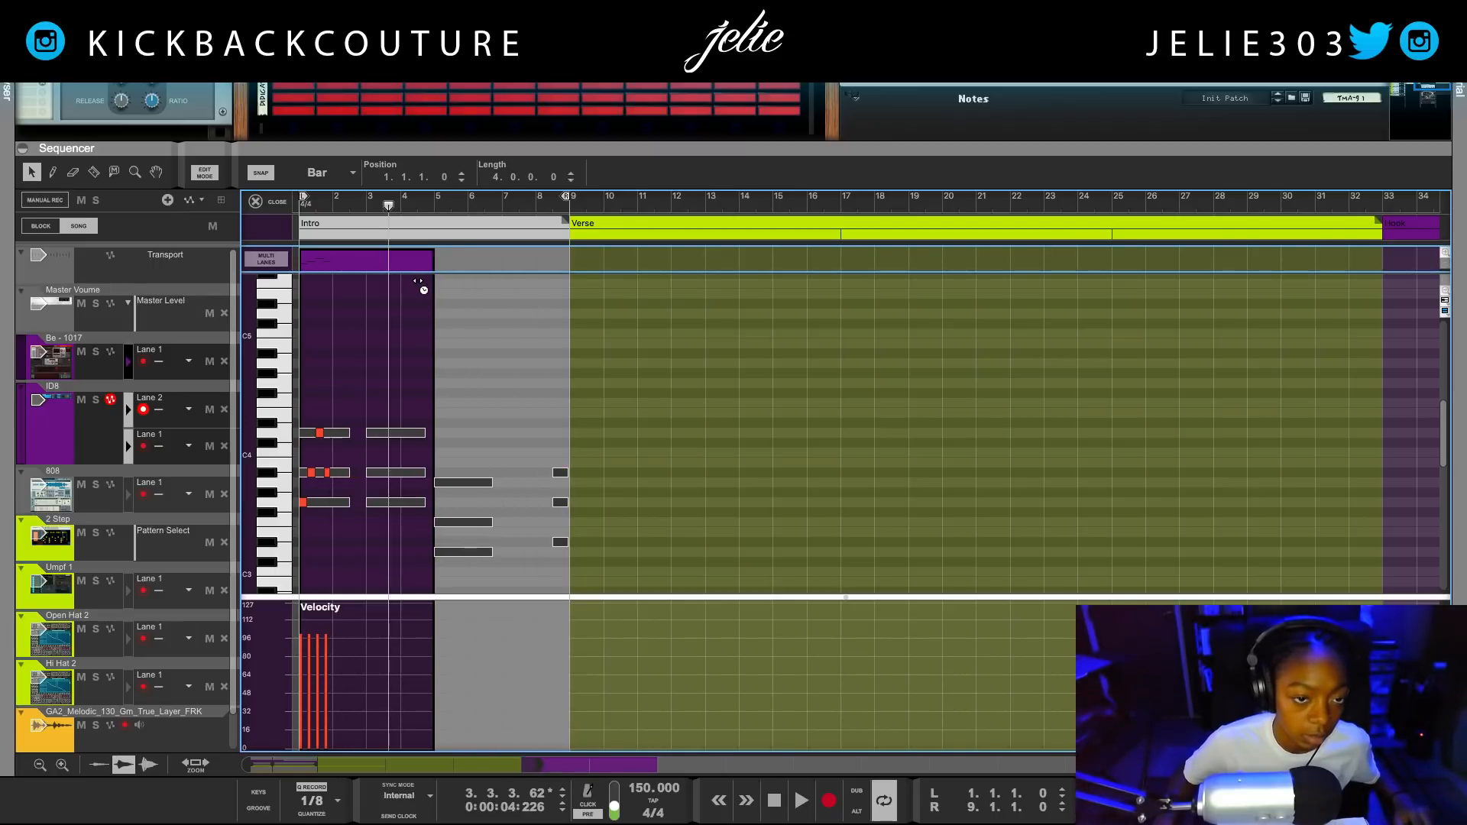
{"action": "key", "text": "shift+Return"}
{"action": "key", "text": "space"}
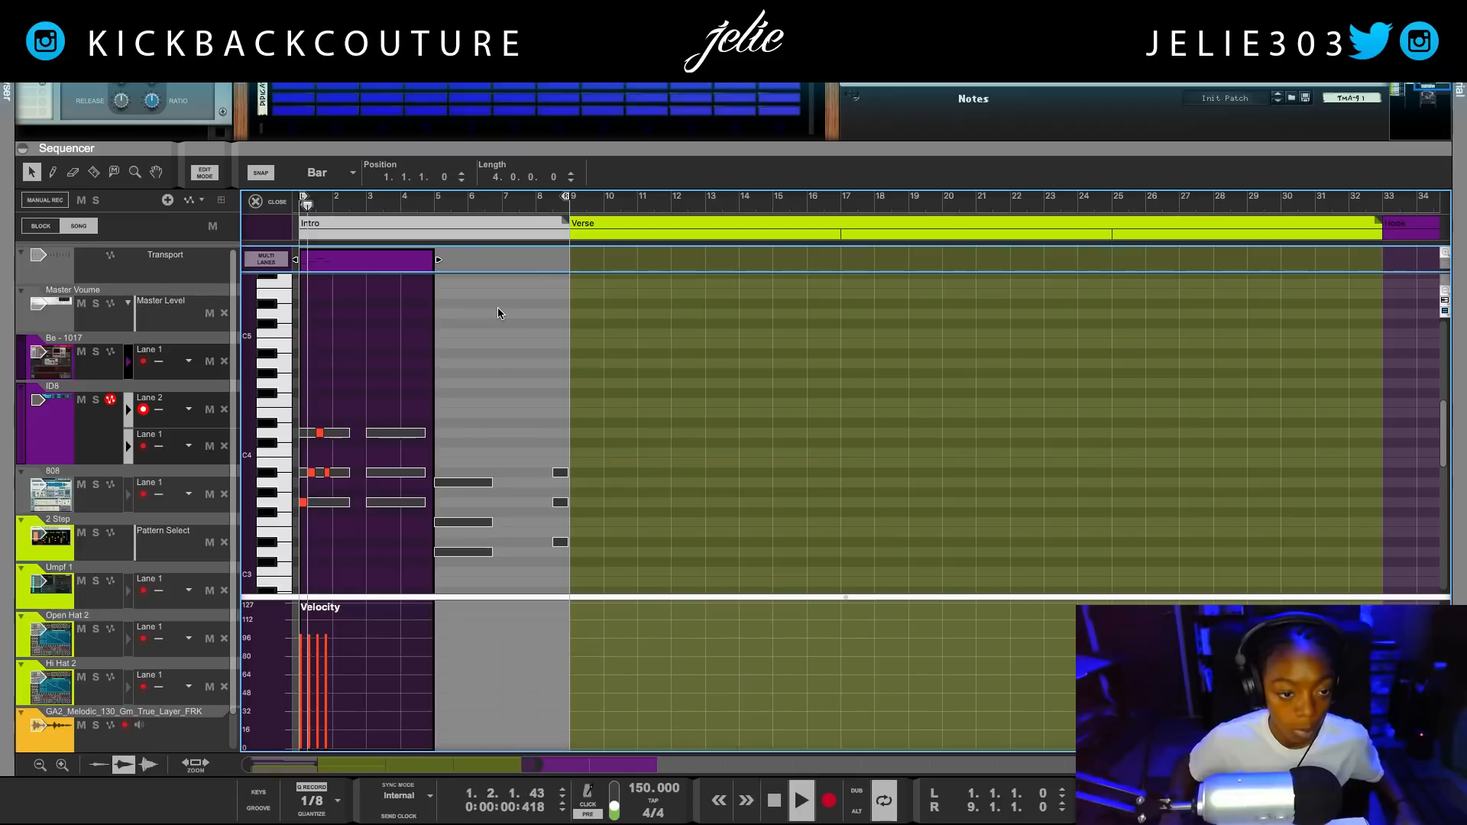
{"action": "key", "text": "space"}
Duplicate the four-note phrase repeatedly to fill all four bars of the Be - 1017 clip.
{"action": "left_click_drag", "start_coordinate": [355, 418], "coordinate": [274, 533]}
{"action": "key", "text": "ctrl+d"}
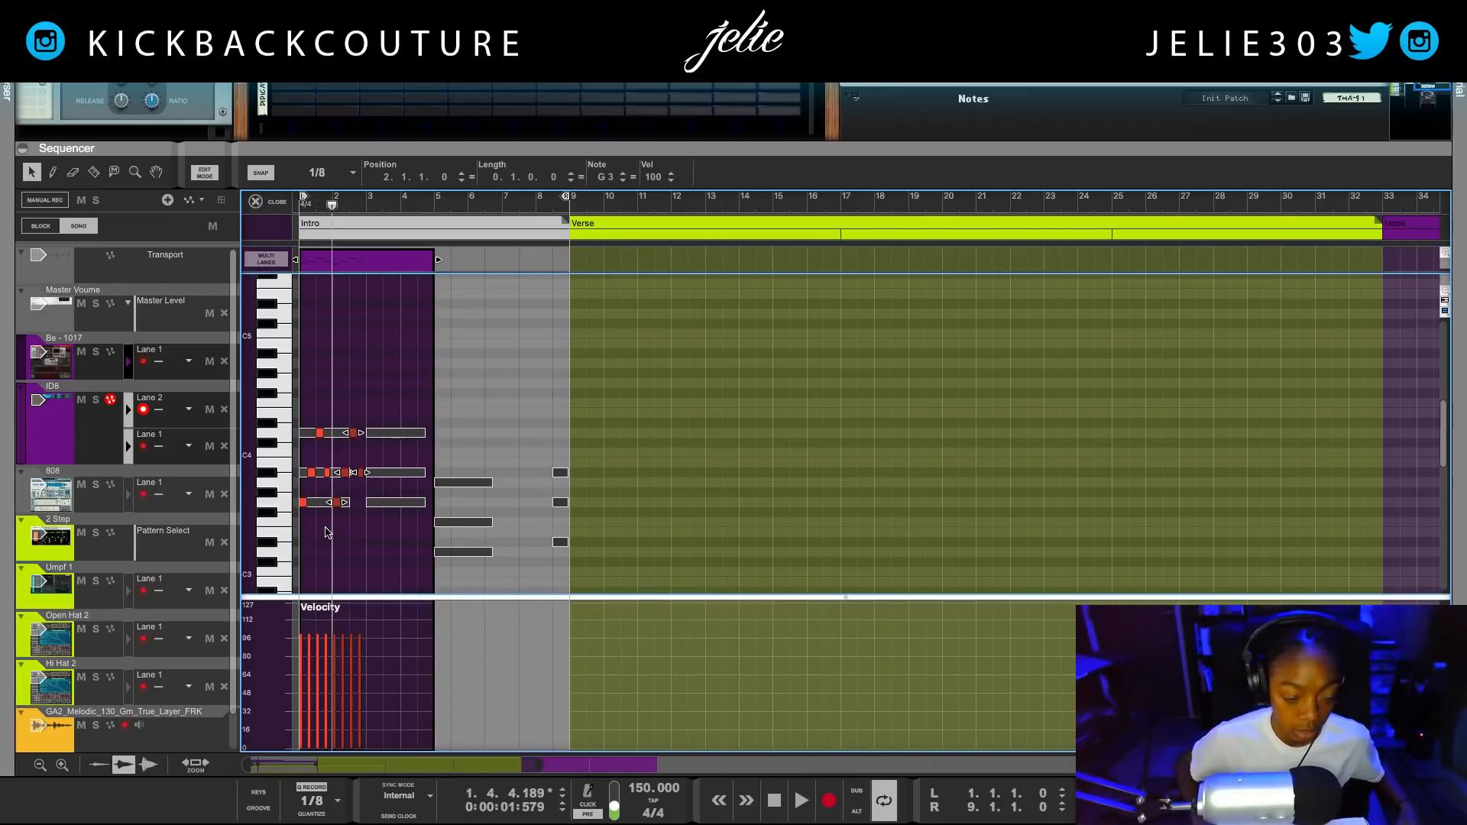
{"action": "key", "text": "shift+Return"}
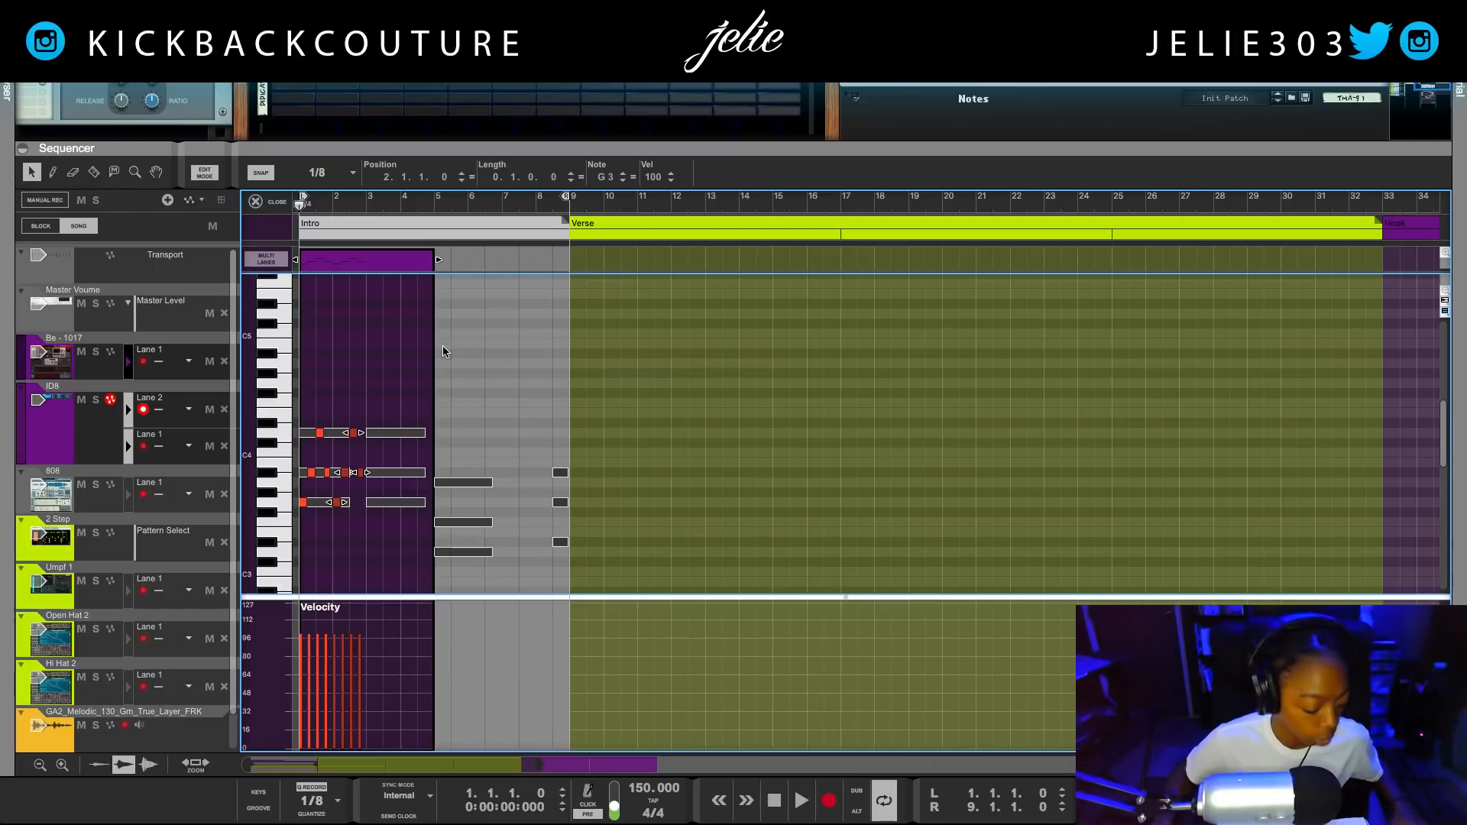
{"action": "scroll", "coordinate": [445, 353], "scroll_direction": "up", "scroll_amount": 5}
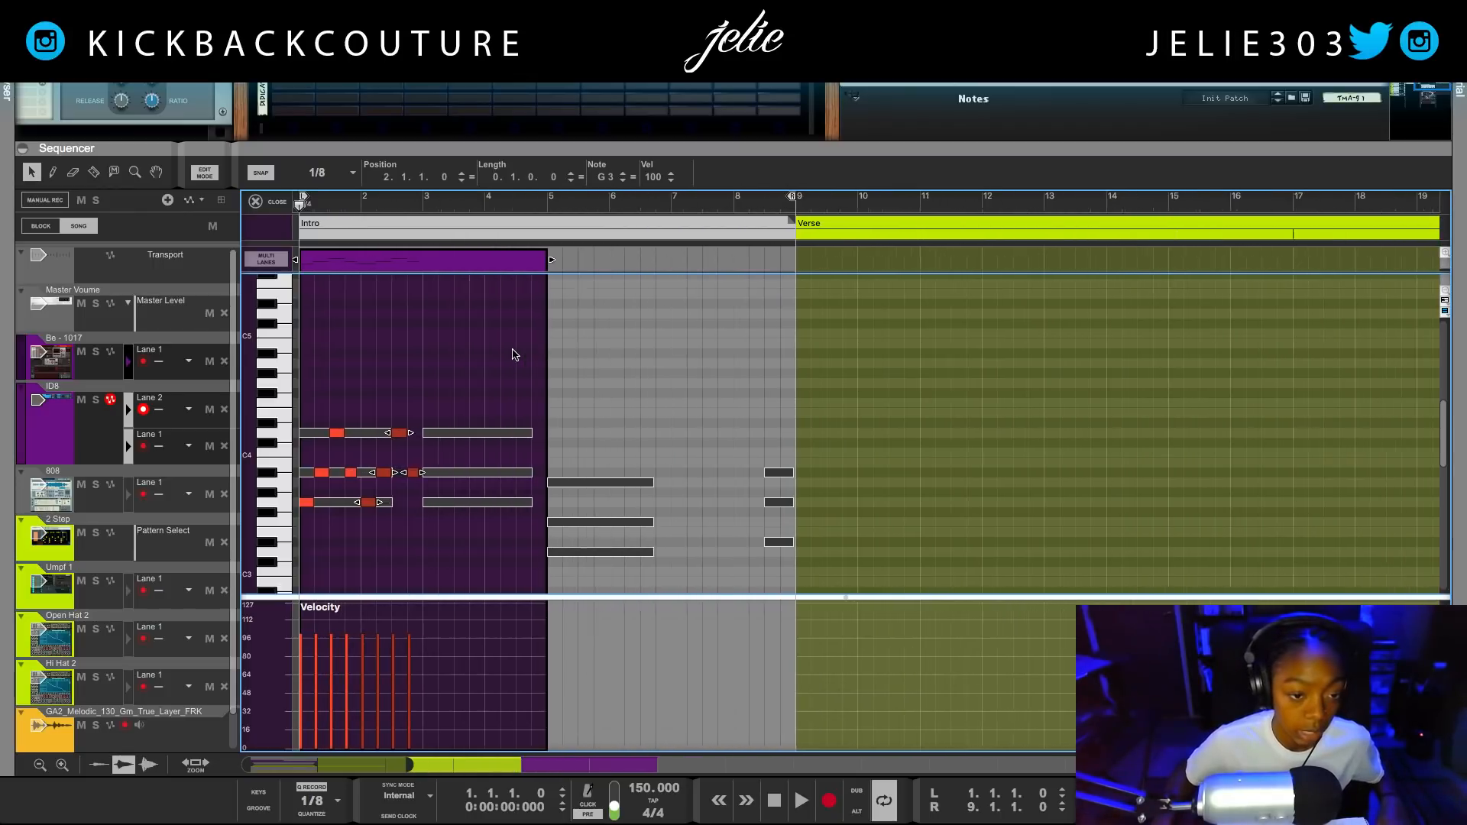
{"action": "scroll", "coordinate": [514, 354], "scroll_direction": "up", "scroll_amount": 1}
{"action": "key", "text": "ctrl+d"}
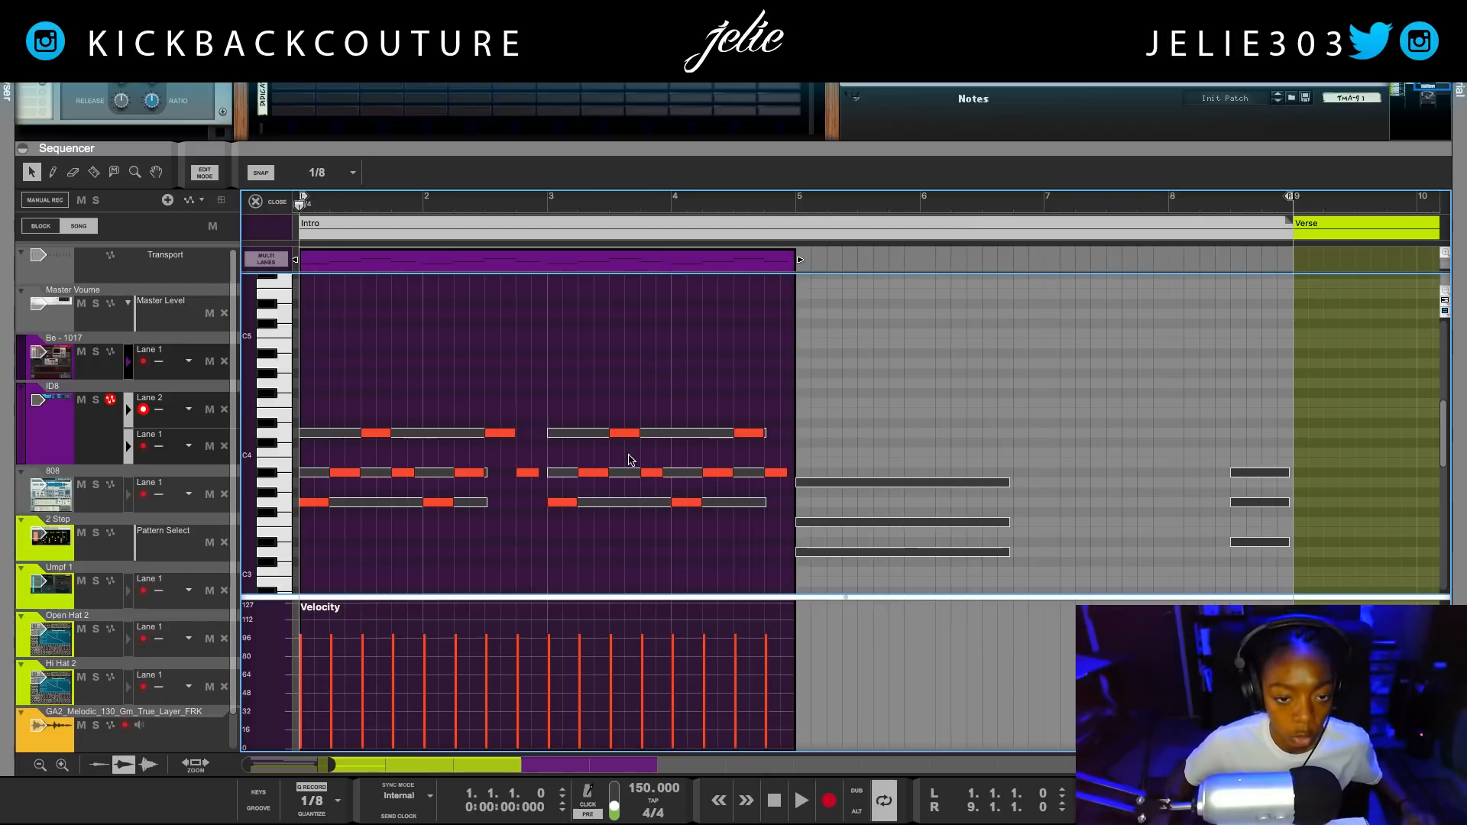
Raise the two D4 melody notes in bars 3 and 4 to G4 and play the melody.
{"action": "left_click_drag", "start_coordinate": [628, 399], "coordinate": [775, 449]}
{"action": "left_click_drag", "start_coordinate": [603, 181], "coordinate": [596, 155]}
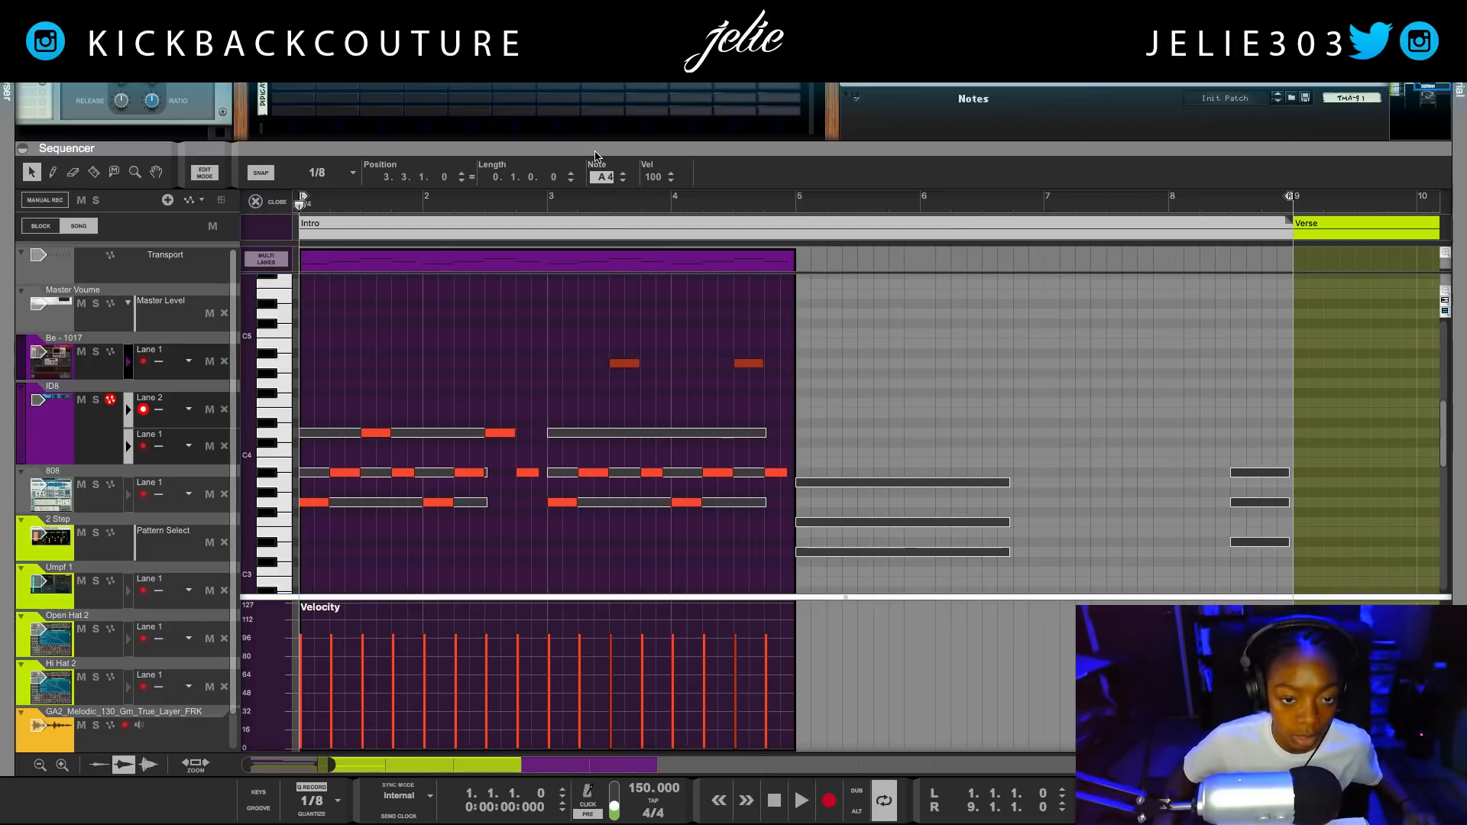
{"action": "left_click", "coordinate": [629, 362]}
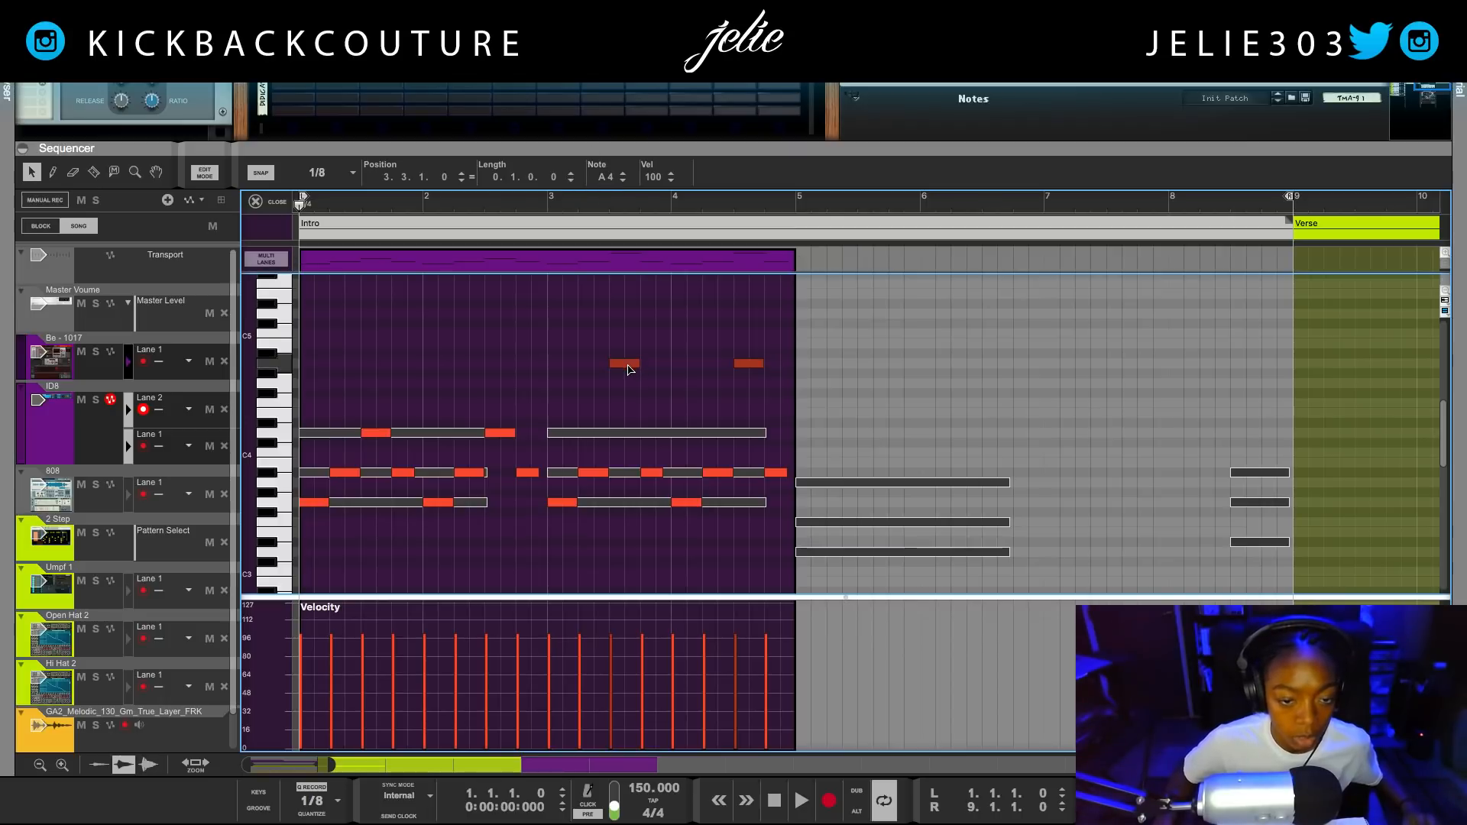
{"action": "key", "text": "Down"}
{"action": "key", "text": "Down"}
{"action": "key", "text": "space"}
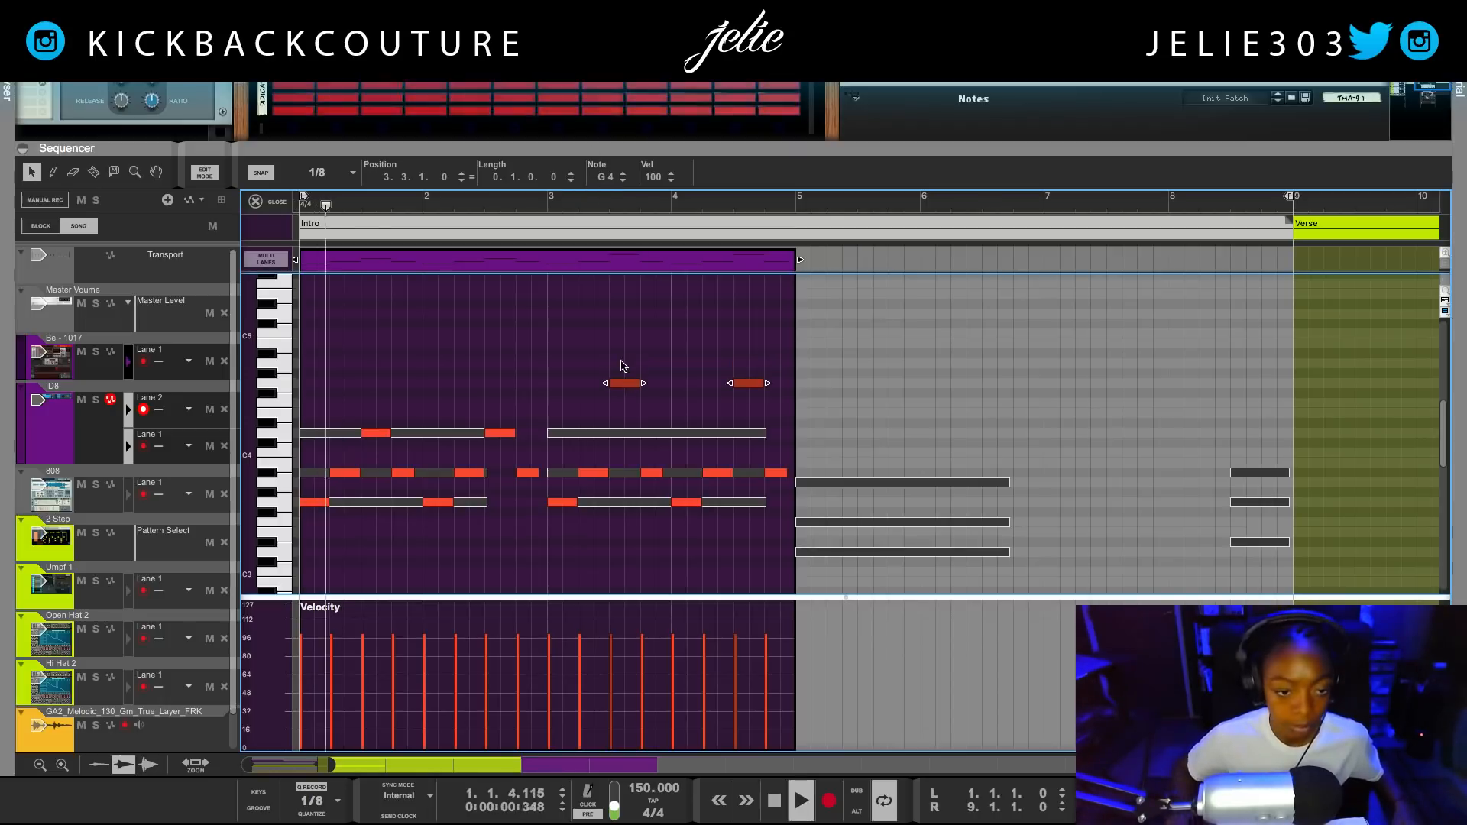
{"action": "left_click", "coordinate": [594, 359]}
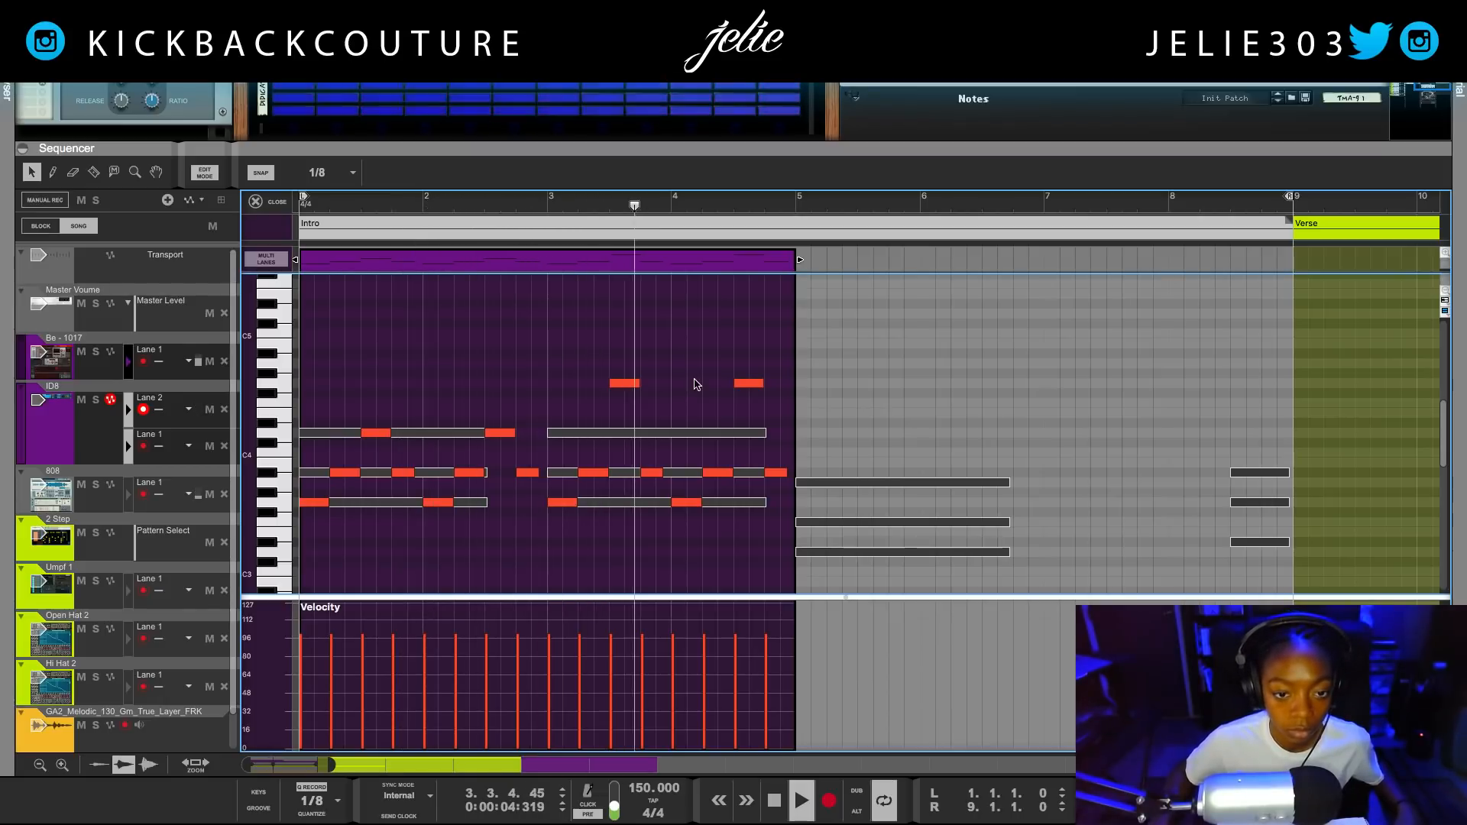
{"action": "key", "text": "space"}
Raise the melody's final note at 4.4.1 to D4 and play the clip from bar 3.
{"action": "left_click_drag", "start_coordinate": [775, 472], "coordinate": [777, 433]}
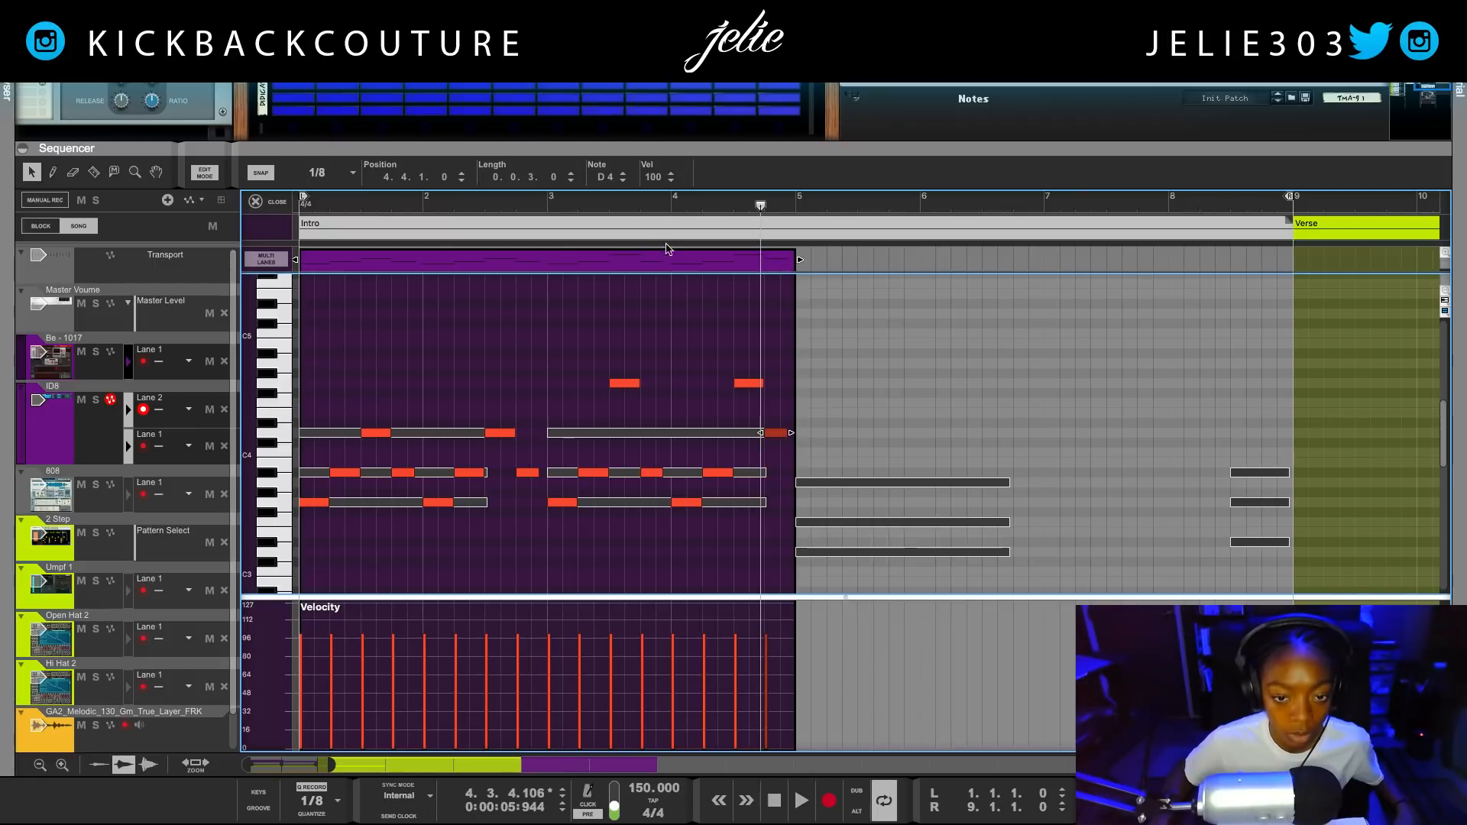
{"action": "left_click", "coordinate": [543, 213]}
{"action": "key", "text": "space"}
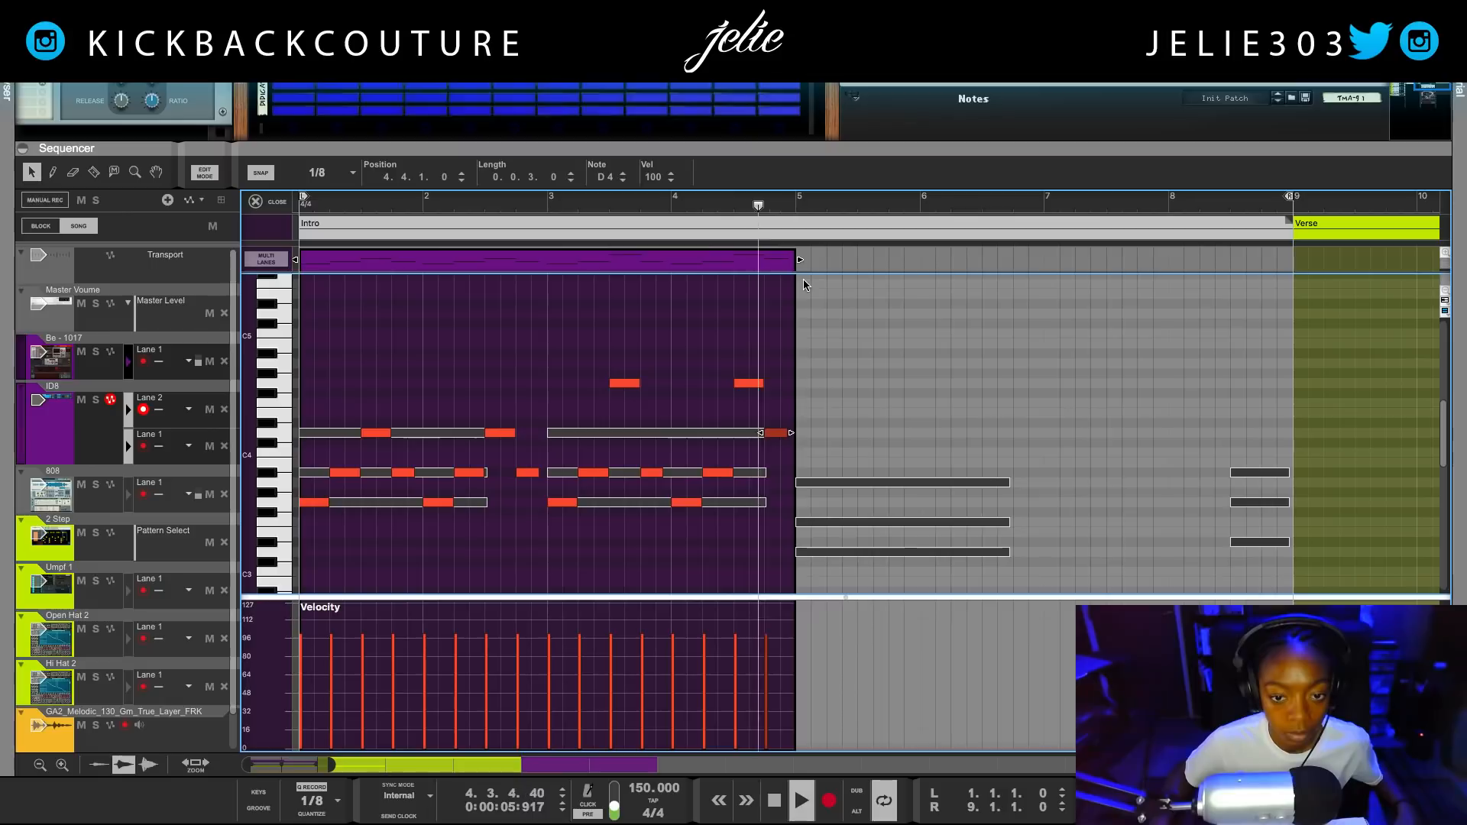
Extend the Be - 1017 clip to eight bars and duplicate its melody into bars 5–8, transposed down five semitones.
{"action": "left_click_drag", "start_coordinate": [801, 260], "coordinate": [1294, 261]}
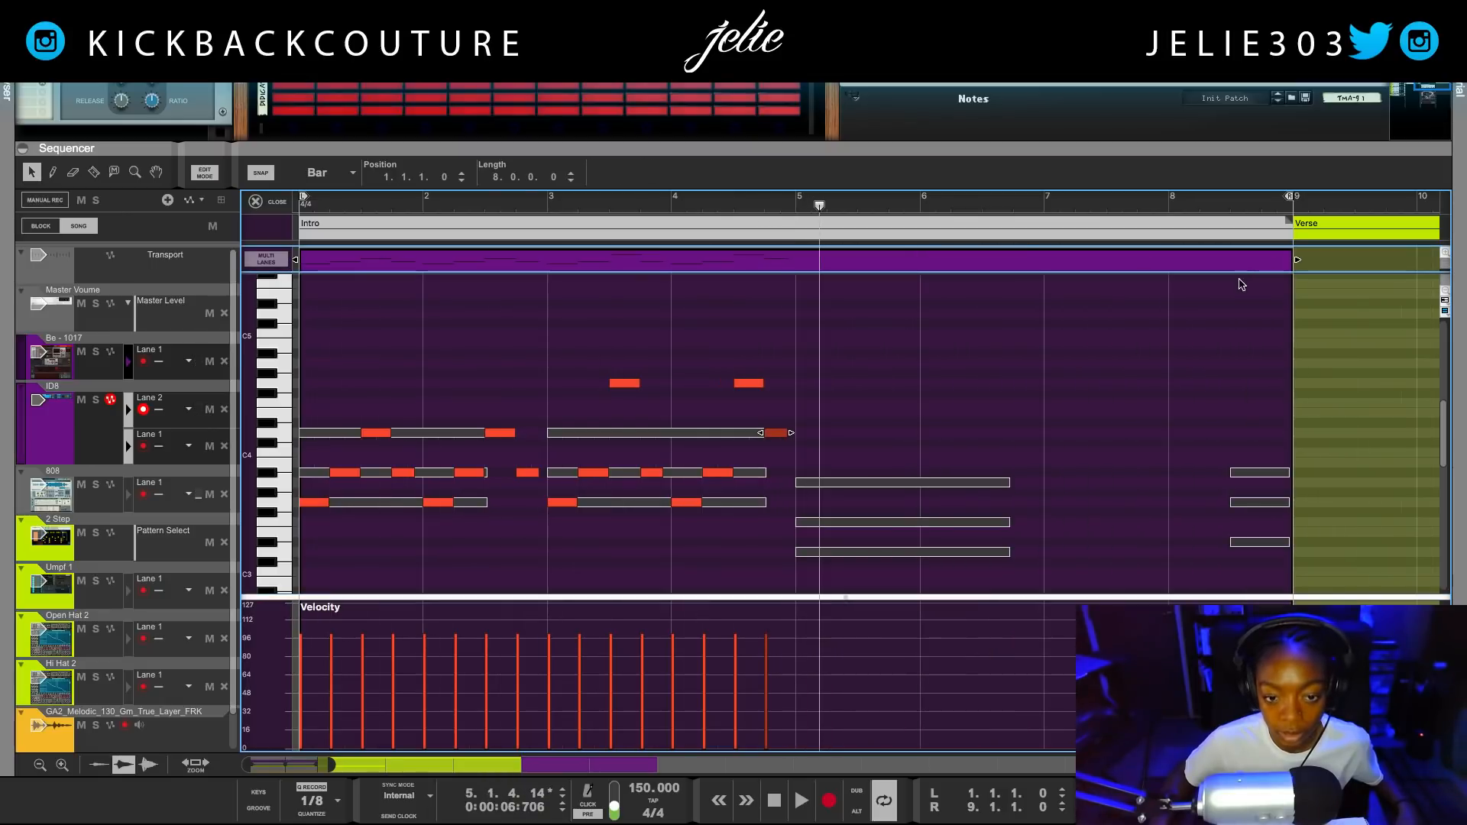
{"action": "key", "text": "ctrl+a"}
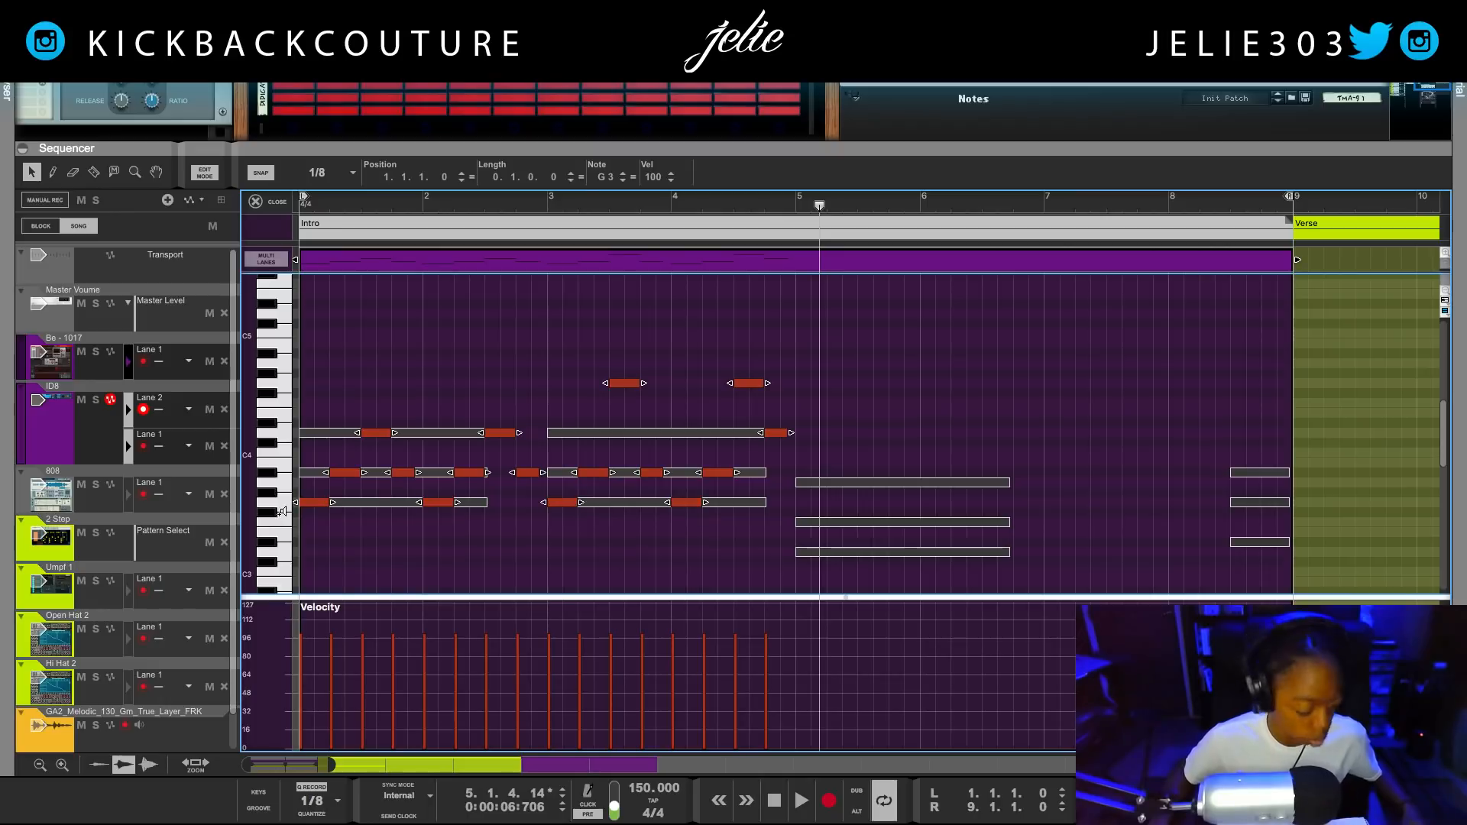
{"action": "key", "text": "ctrl+d"}
{"action": "key", "text": "Down"}
{"action": "key", "text": "Down"}
{"action": "key", "text": "Down"}
{"action": "key", "text": "Down"}
{"action": "key", "text": "Down"}
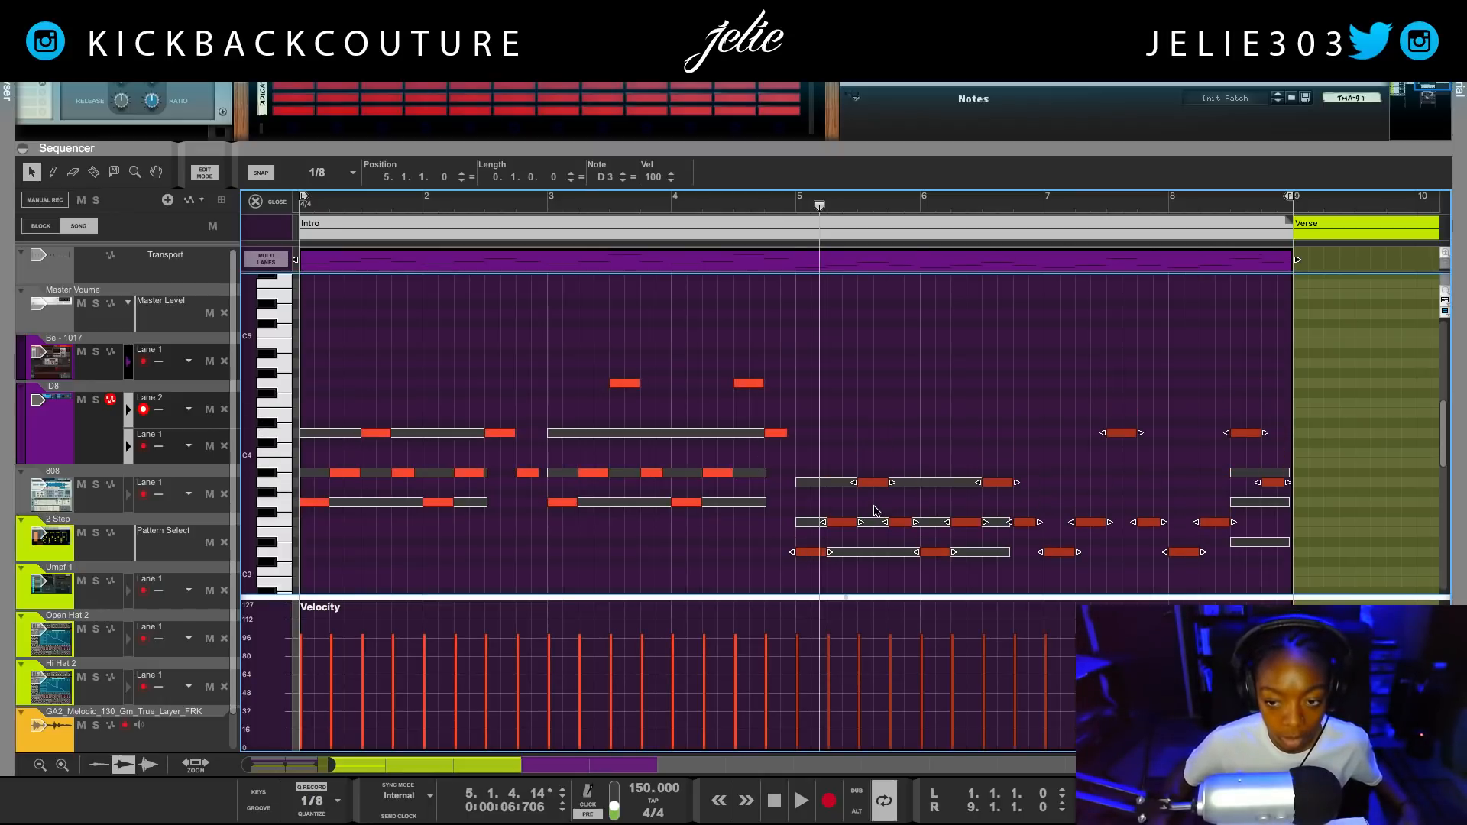
{"action": "left_click", "coordinate": [839, 473]}
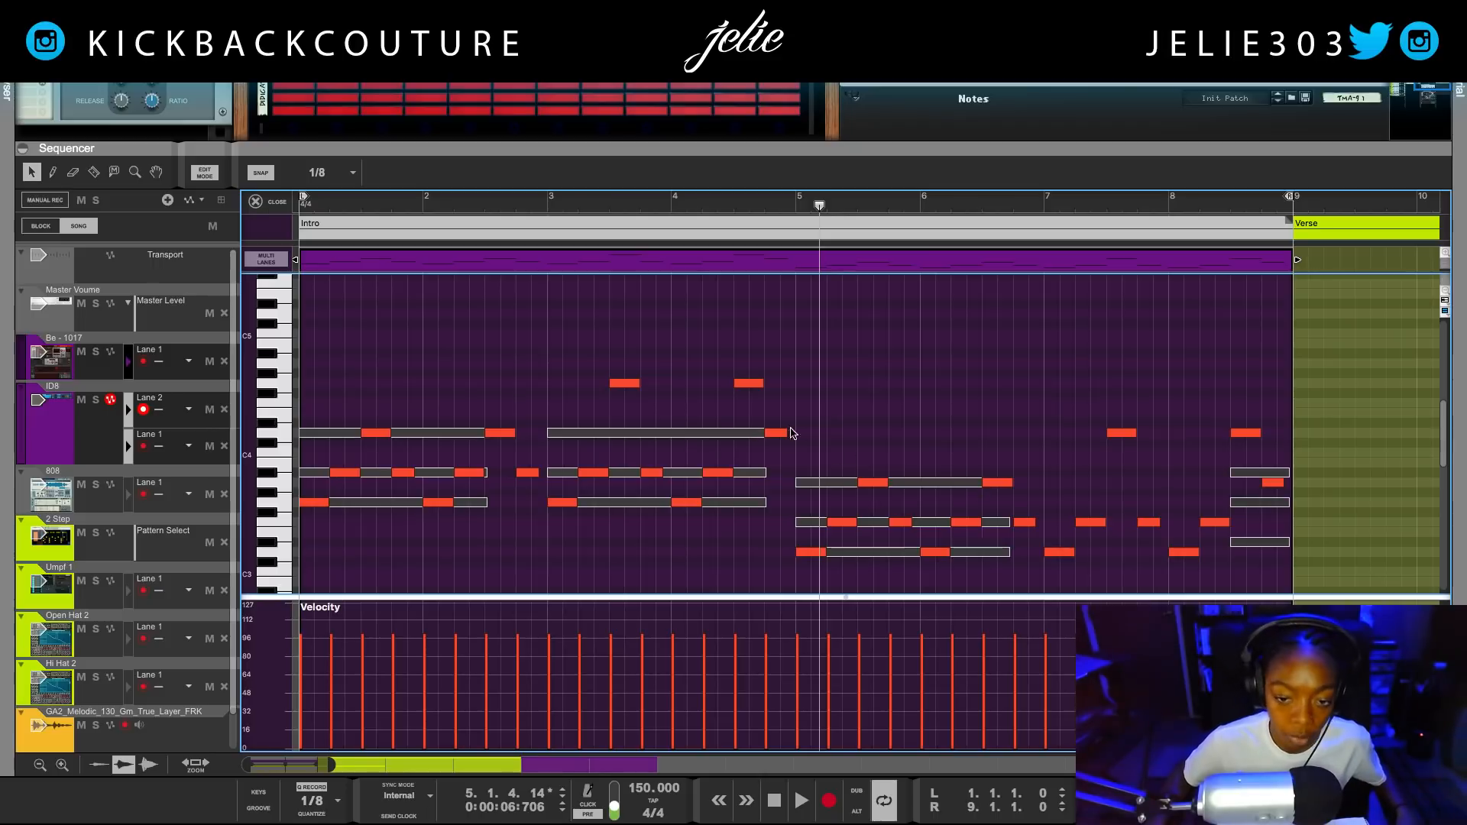
Change the color of the Be - 1017 clip to light grey.
{"action": "right_click", "coordinate": [602, 262]}
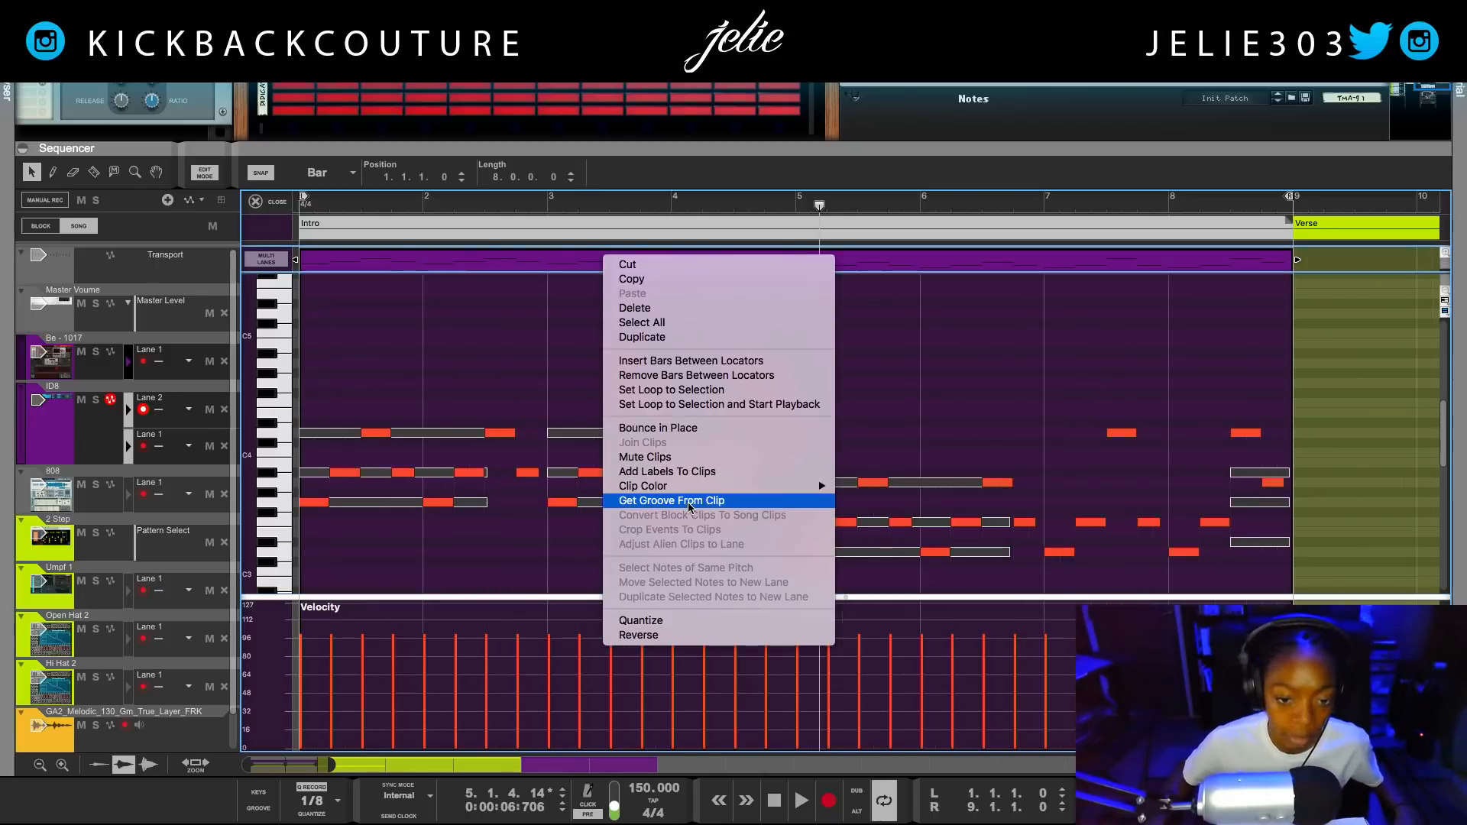
{"action": "mouse_move", "coordinate": [690, 493]}
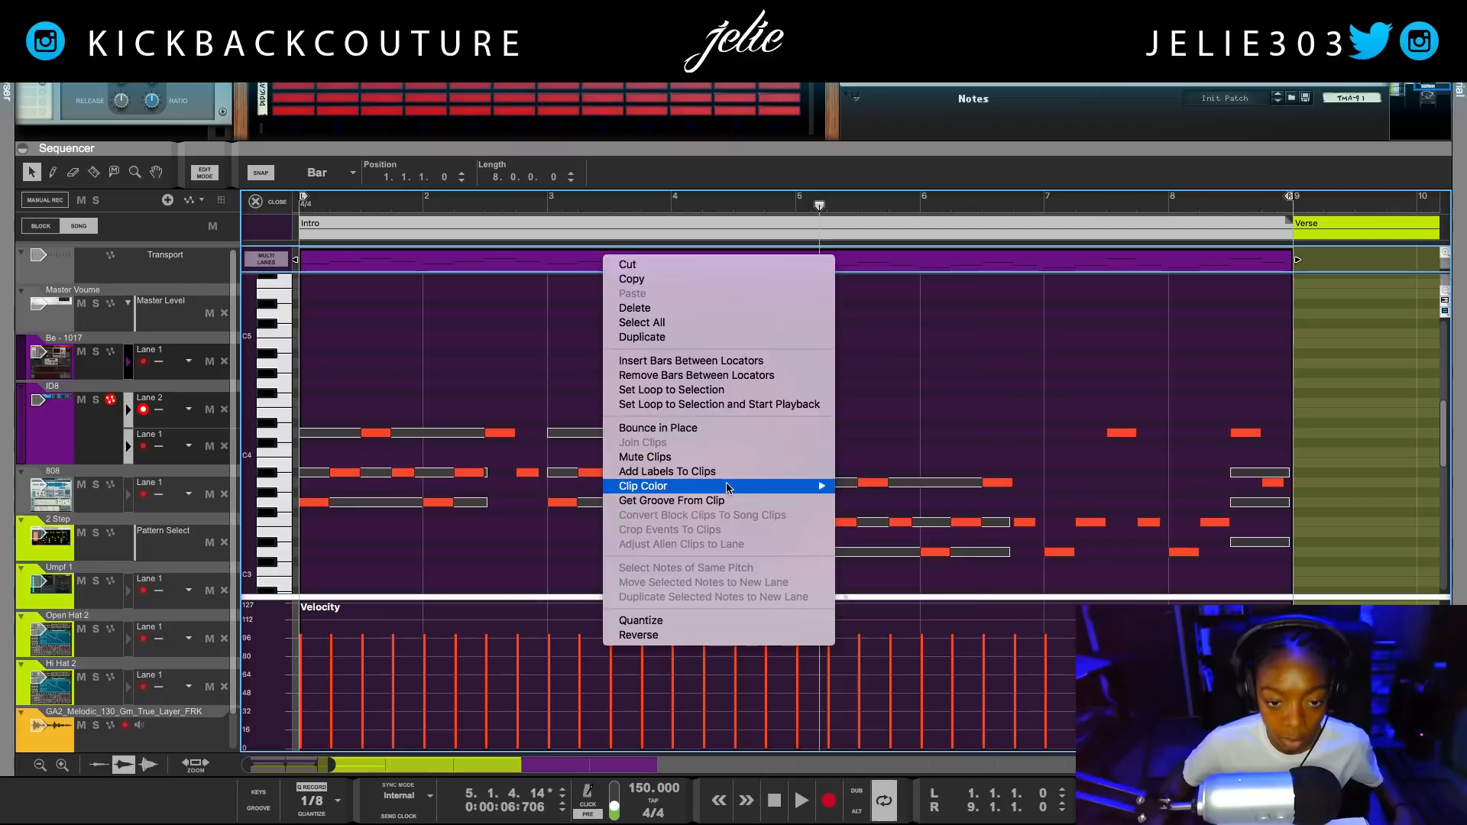
{"action": "left_click", "coordinate": [922, 810]}
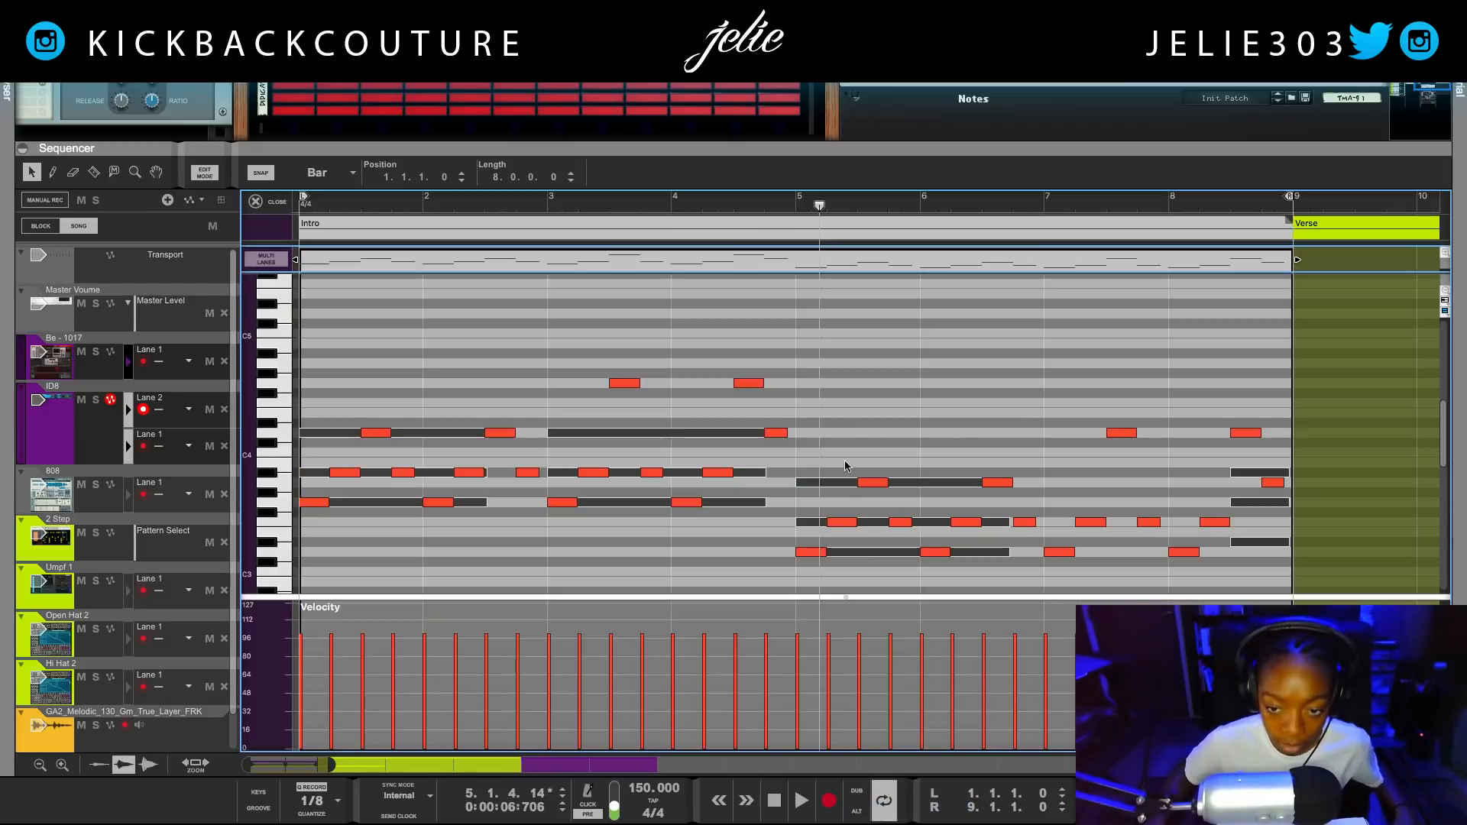
Check the first copied melody note at bar 5 against the G minor keys in the Scales & Chords player.
{"action": "scroll", "coordinate": [933, 540], "scroll_direction": "down", "scroll_amount": 1}
{"action": "left_click", "coordinate": [932, 540]}
{"action": "left_click", "coordinate": [812, 521]}
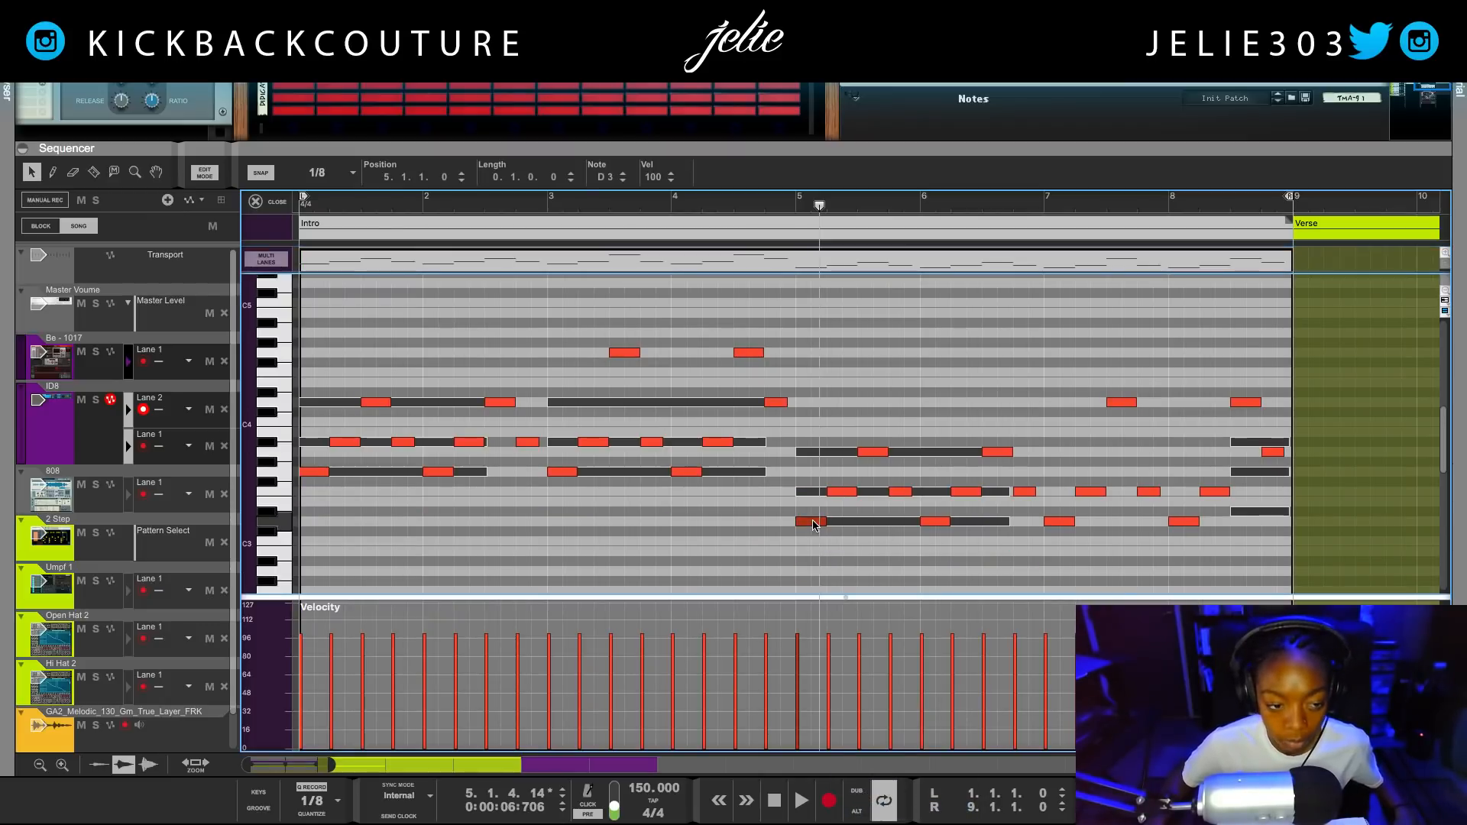
{"action": "scroll", "coordinate": [590, 126], "scroll_direction": "up", "scroll_amount": 10}
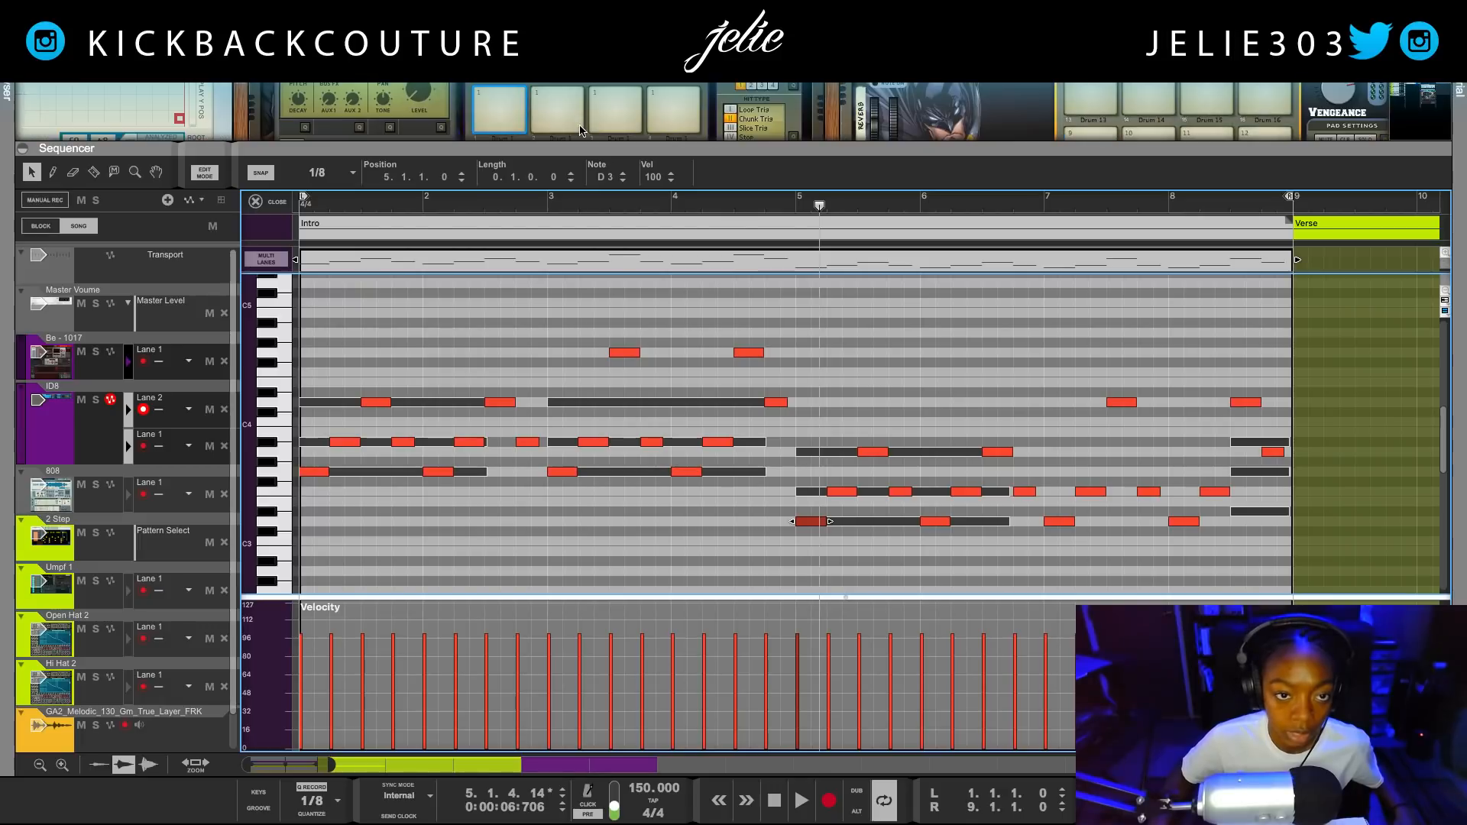
{"action": "scroll", "coordinate": [353, 130], "scroll_direction": "up", "scroll_amount": 10}
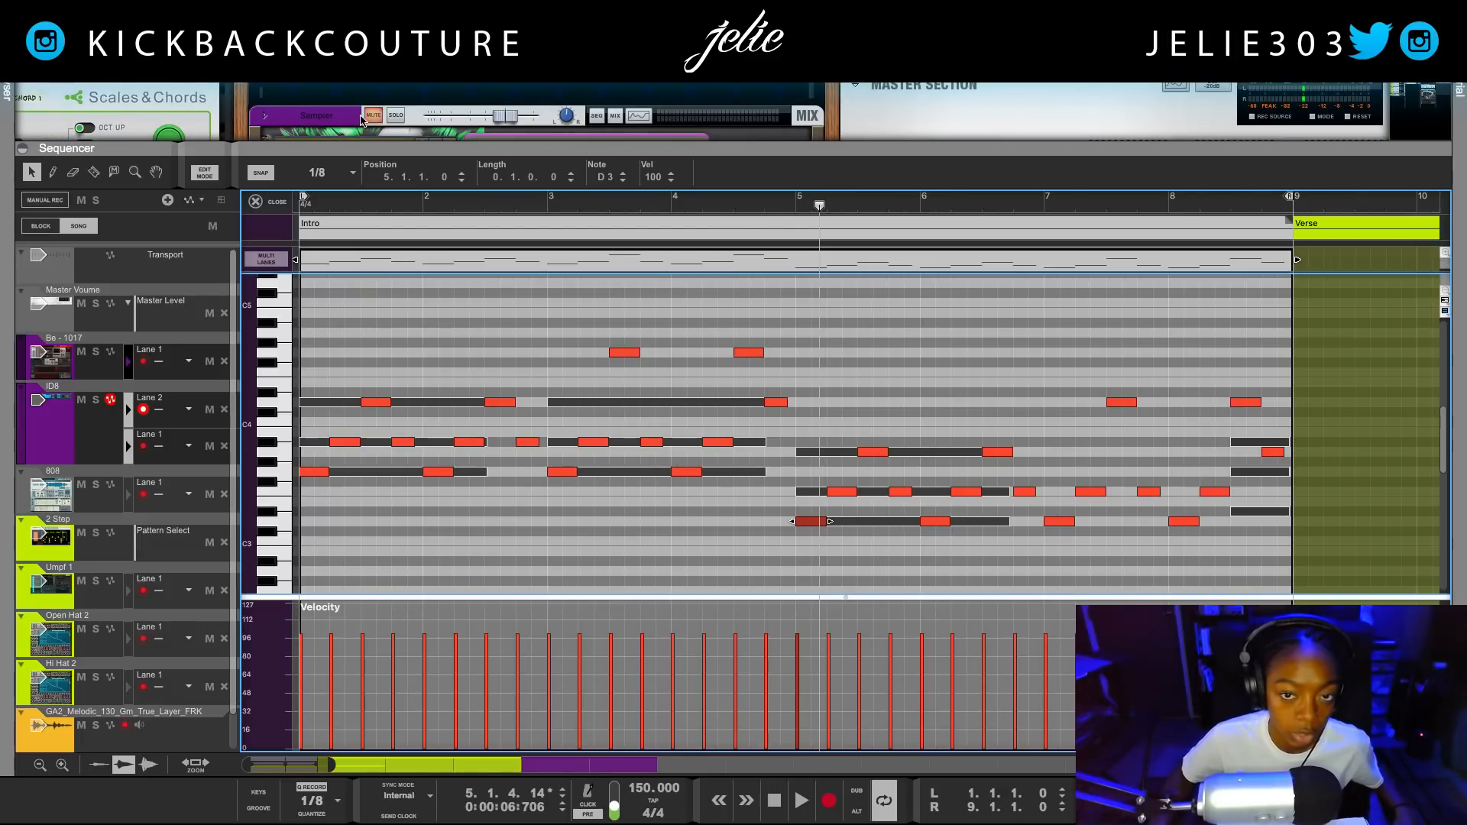
{"action": "scroll", "coordinate": [763, 119], "scroll_direction": "down", "scroll_amount": 10}
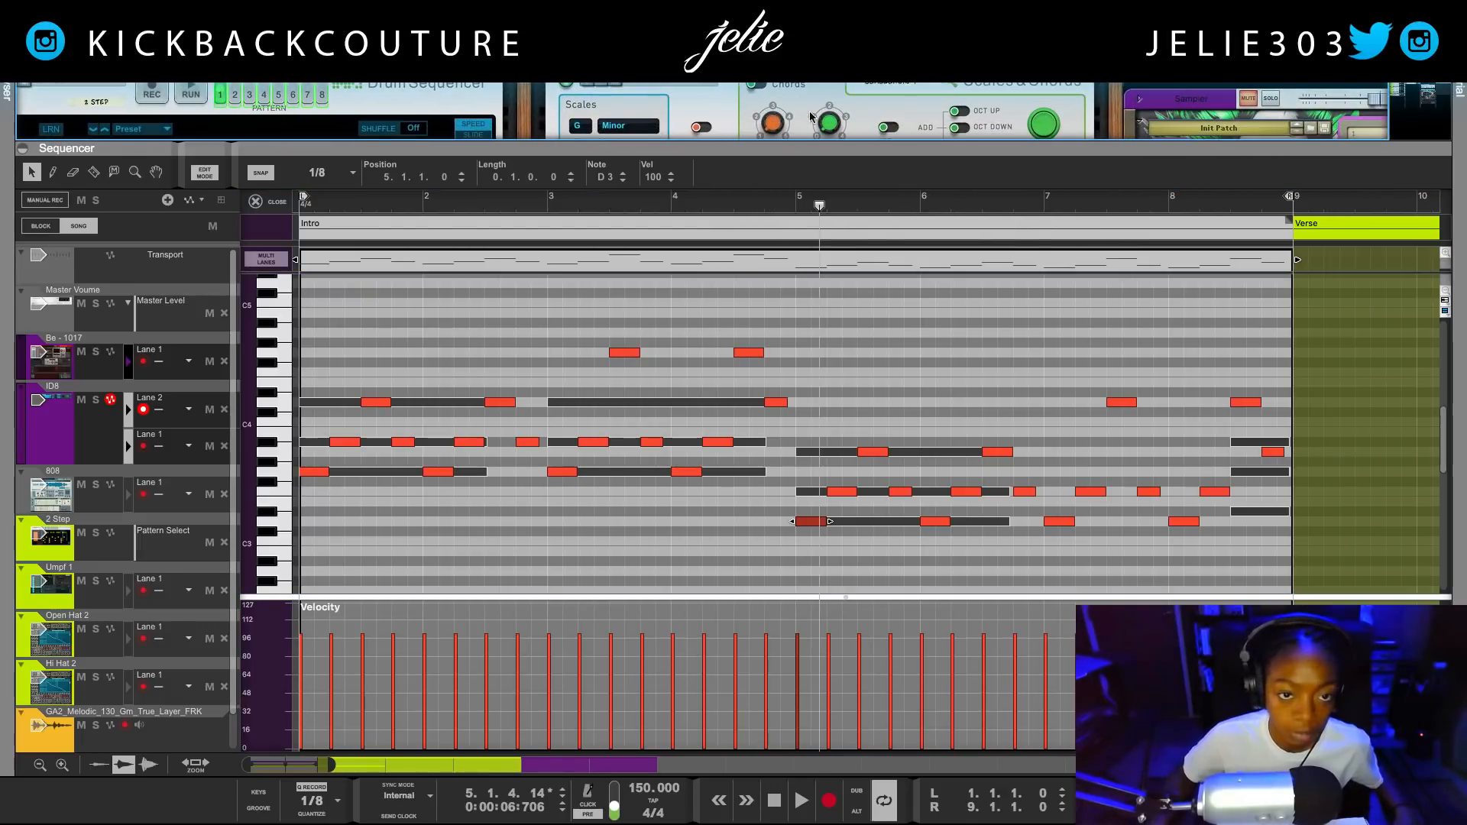
{"action": "scroll", "coordinate": [764, 119], "scroll_direction": "down", "scroll_amount": 10}
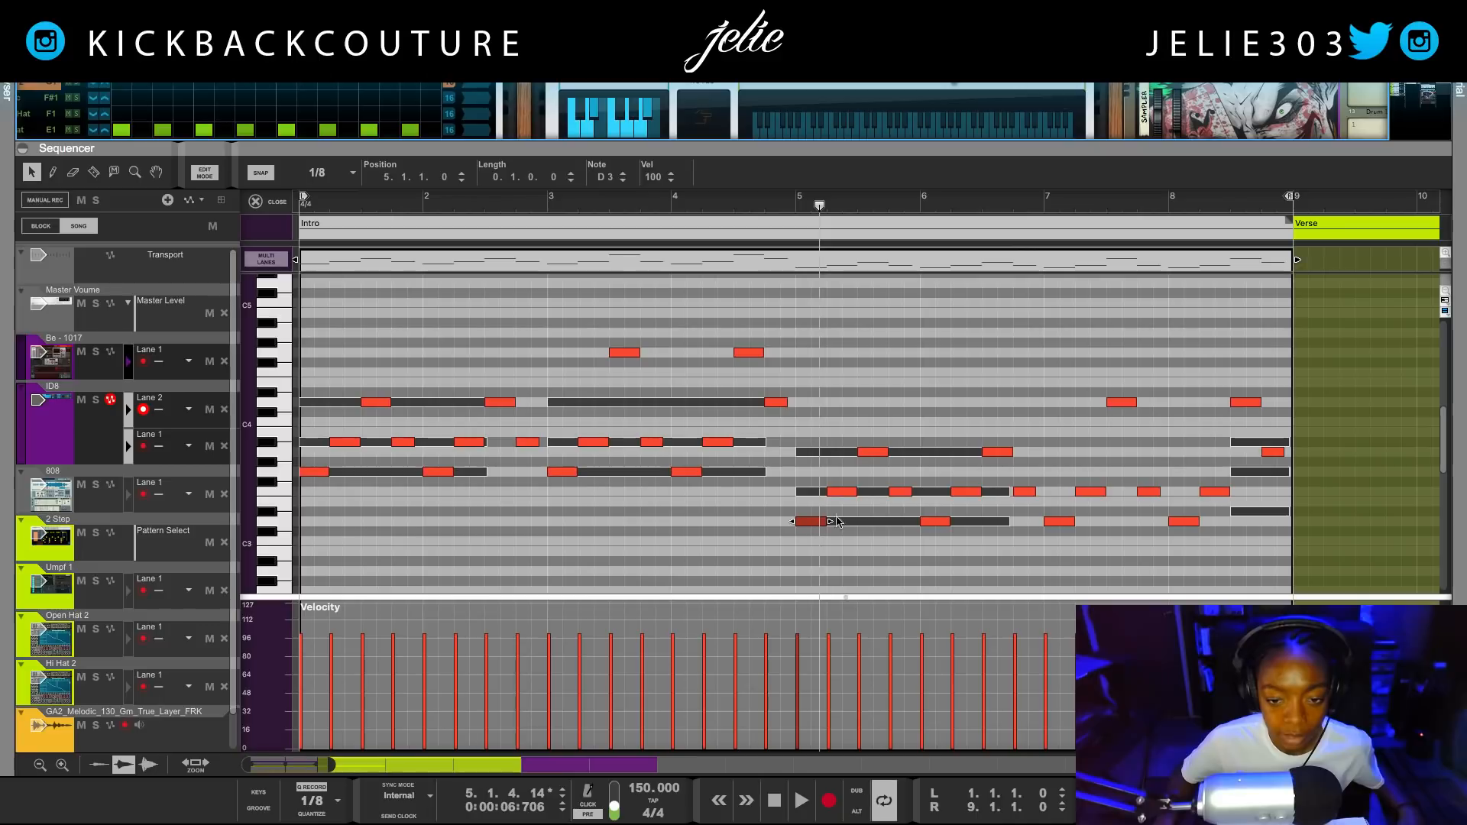
Go through the copied melody notes in bars 5–8 one by one to check their pitches against G minor.
{"action": "left_click", "coordinate": [842, 492]}
{"action": "left_click", "coordinate": [882, 454]}
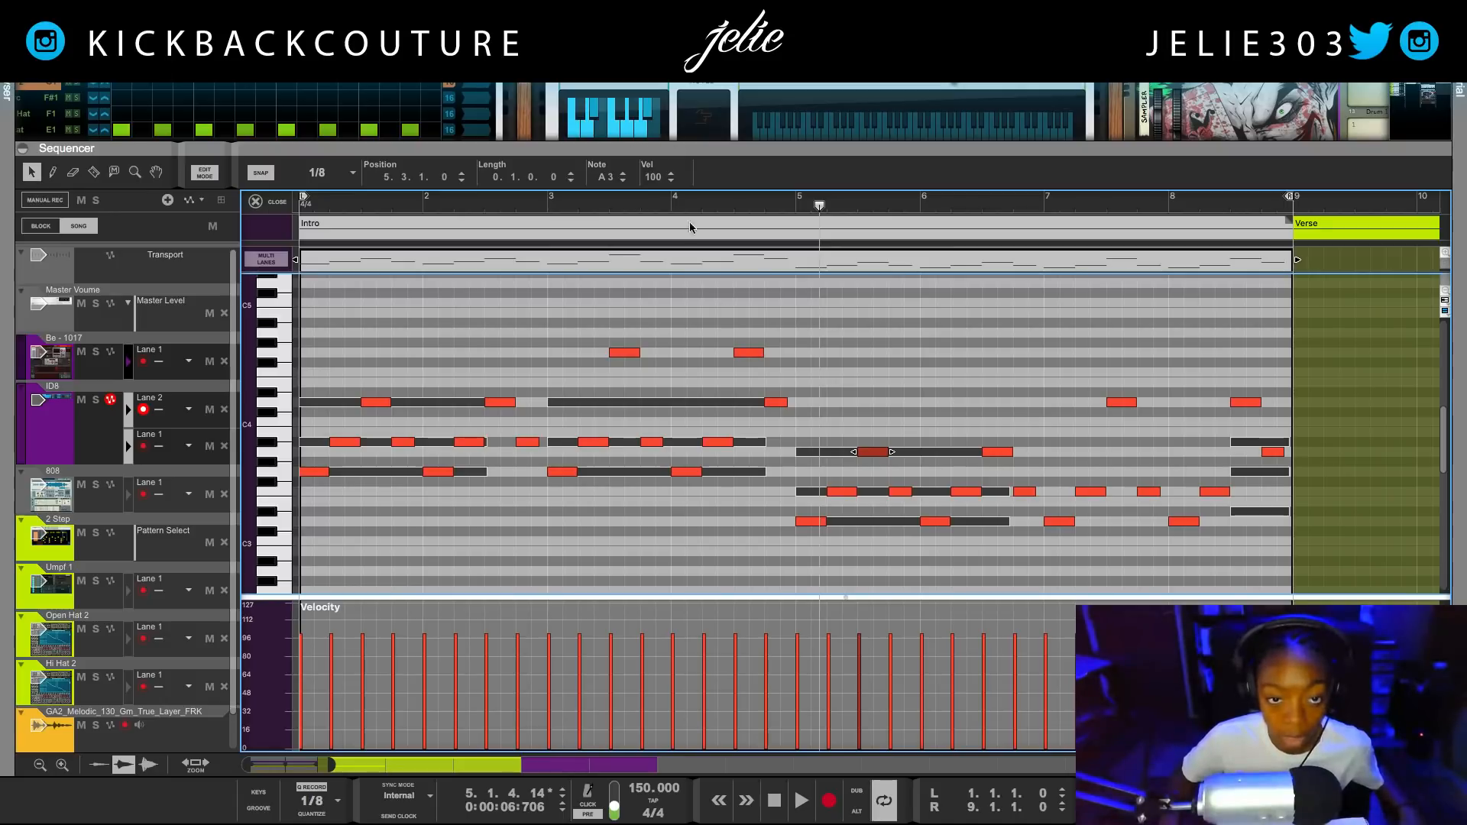
{"action": "left_click", "coordinate": [901, 493]}
{"action": "left_click", "coordinate": [934, 524]}
{"action": "left_click", "coordinate": [957, 493]}
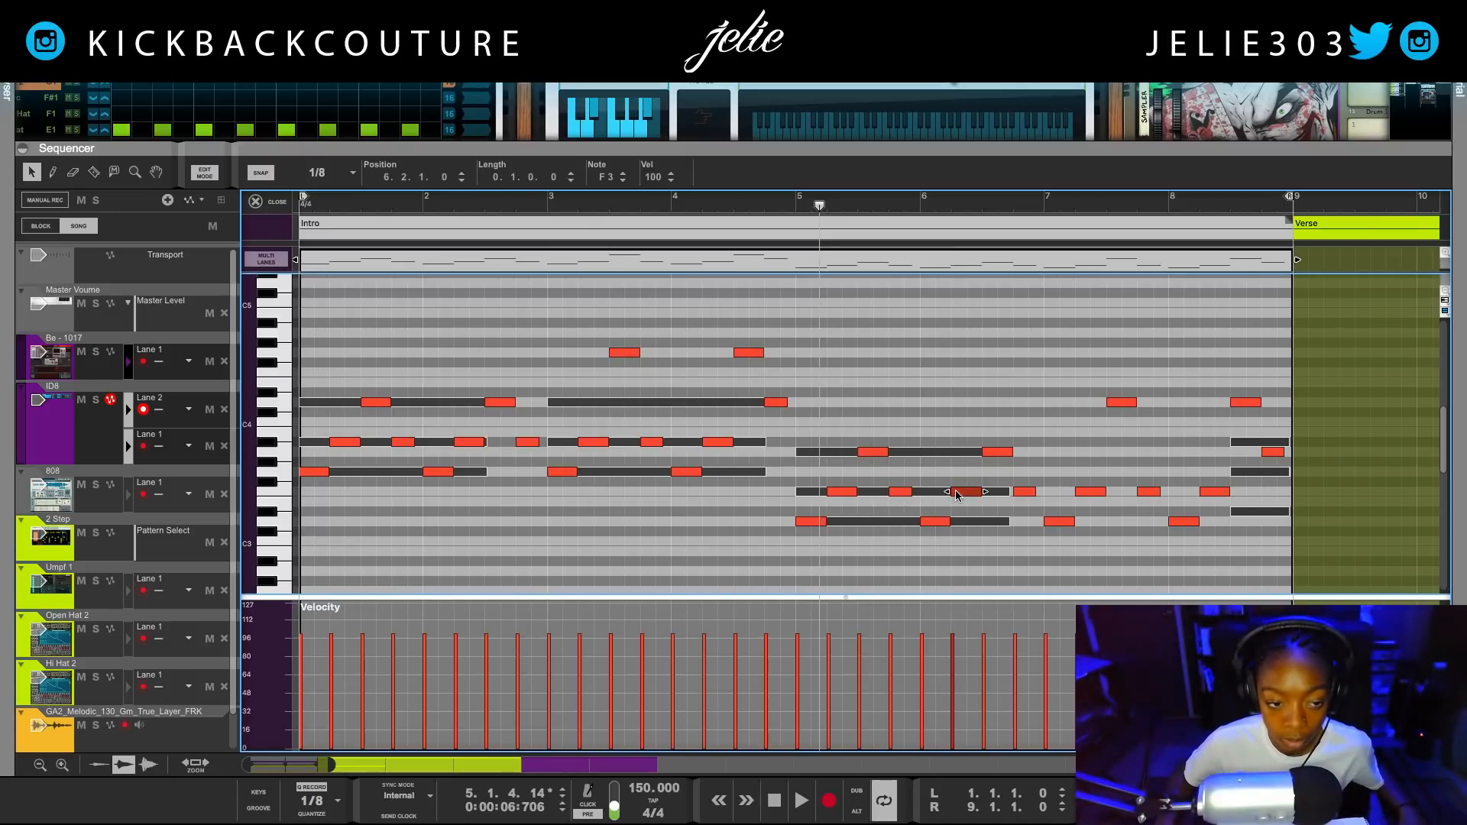
{"action": "left_click", "coordinate": [1025, 491]}
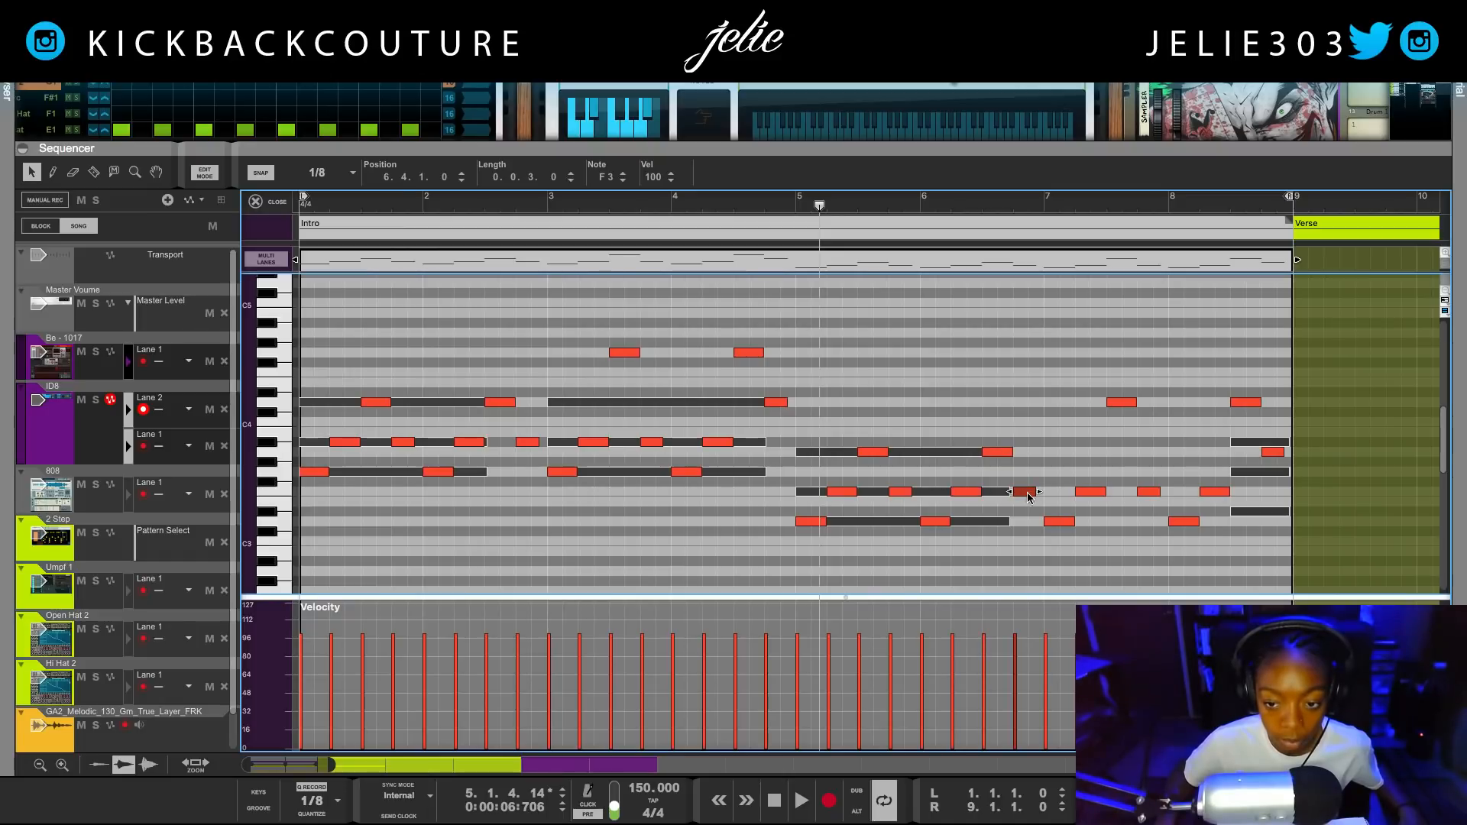
{"action": "left_click", "coordinate": [1061, 523]}
{"action": "left_click", "coordinate": [1087, 491]}
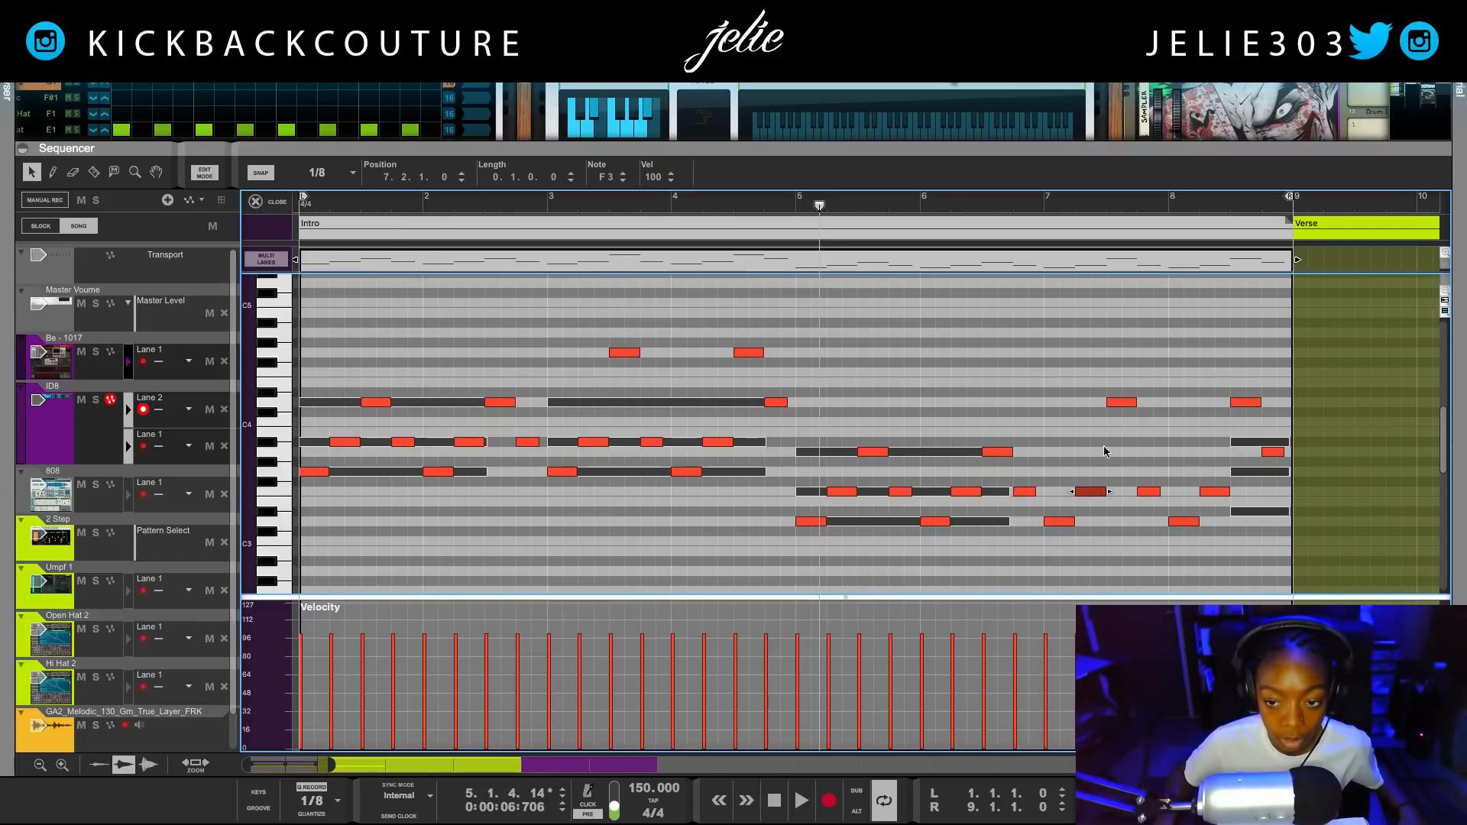
{"action": "left_click", "coordinate": [1118, 403]}
{"action": "left_click", "coordinate": [1147, 493]}
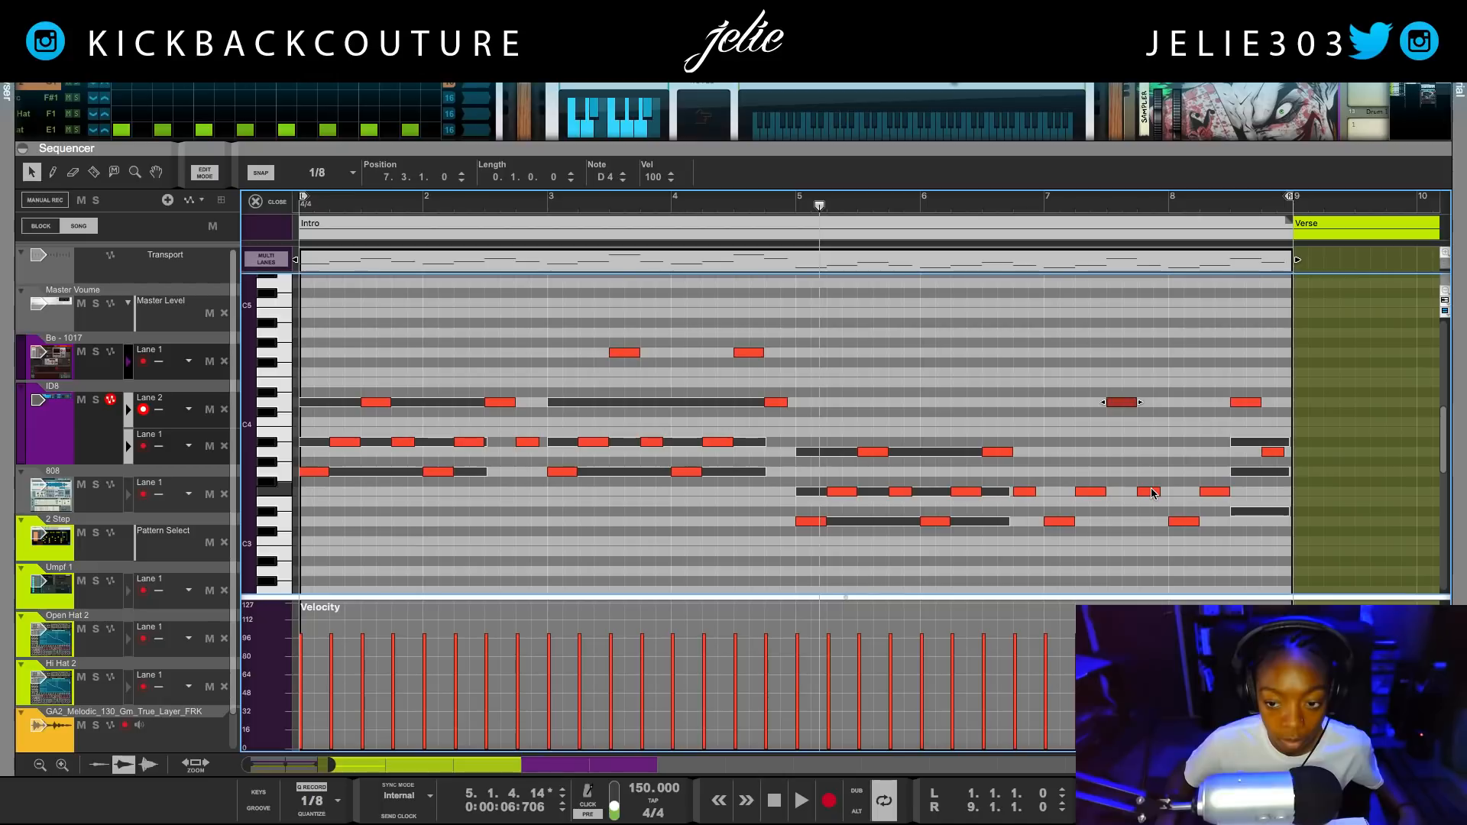
{"action": "left_click", "coordinate": [1185, 523]}
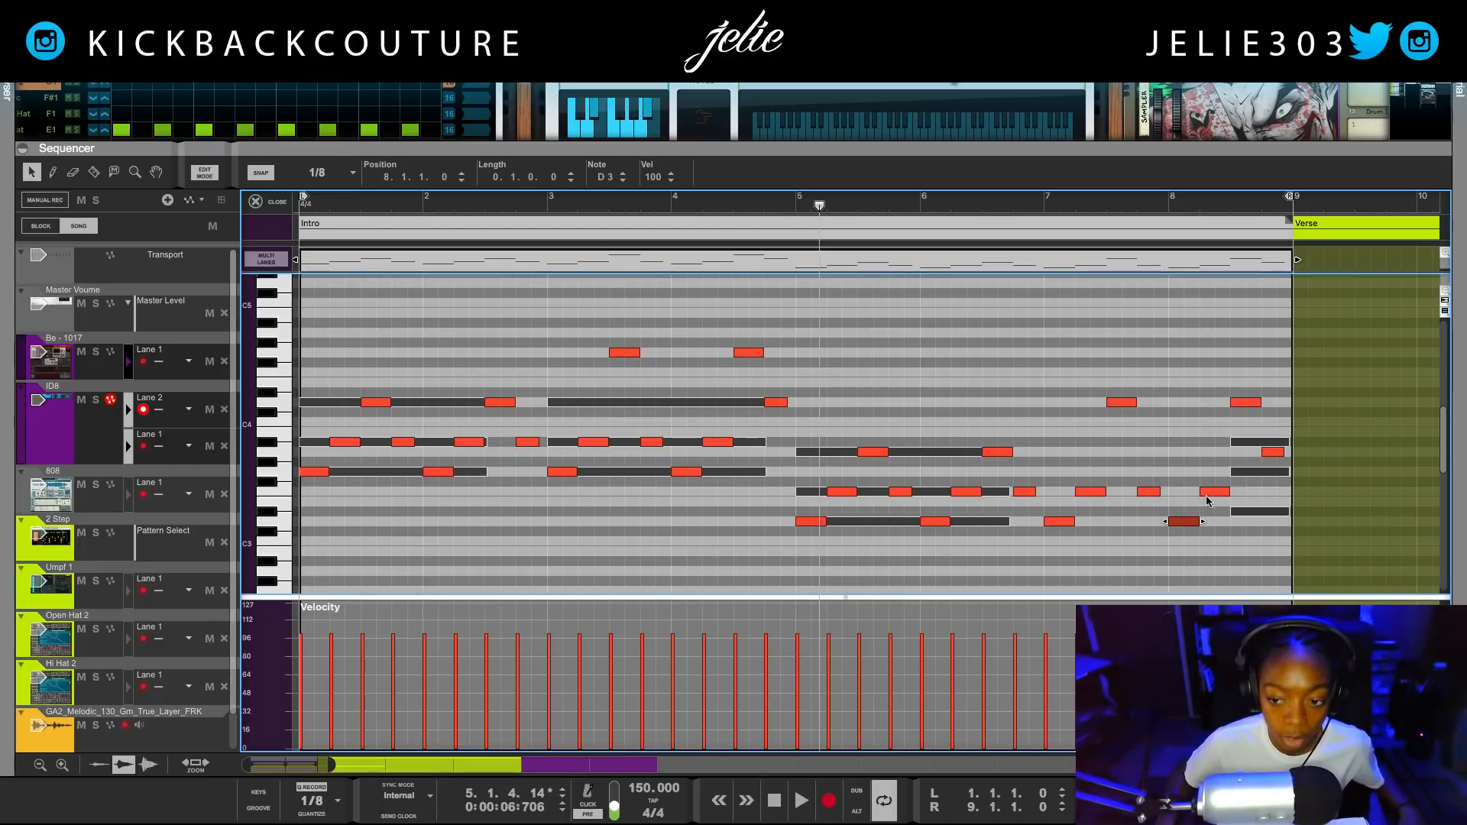
{"action": "left_click", "coordinate": [1271, 453]}
{"action": "left_click", "coordinate": [1245, 400]}
{"action": "left_click", "coordinate": [1198, 366]}
Play the melody from the start and lower the bar 8 notes at 8.4.1 to G3 and at 8.3.1 to A#3.
{"action": "key", "text": "shift+Return"}
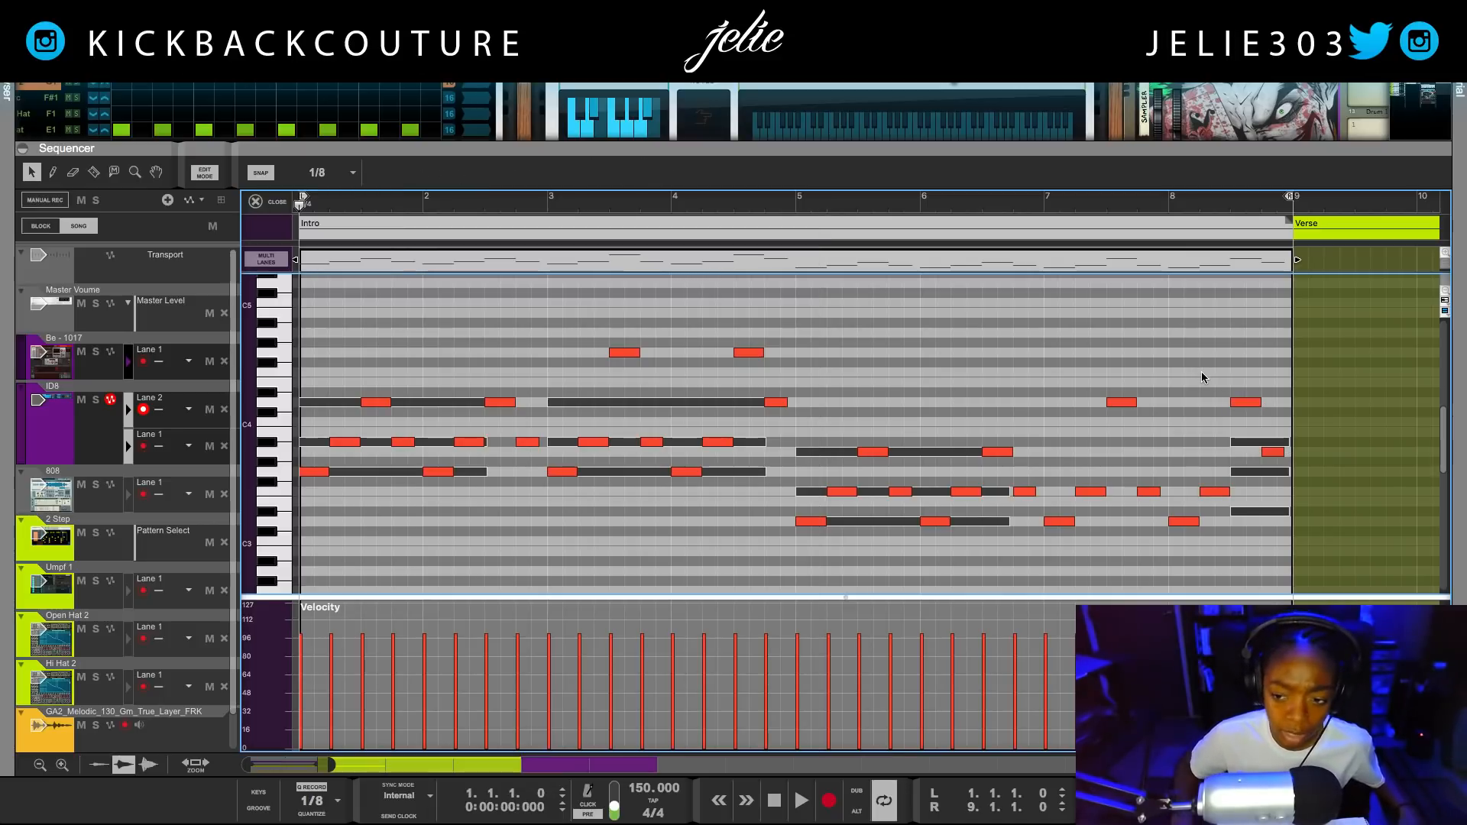
{"action": "key", "text": "space"}
{"action": "left_click", "coordinate": [1271, 453]}
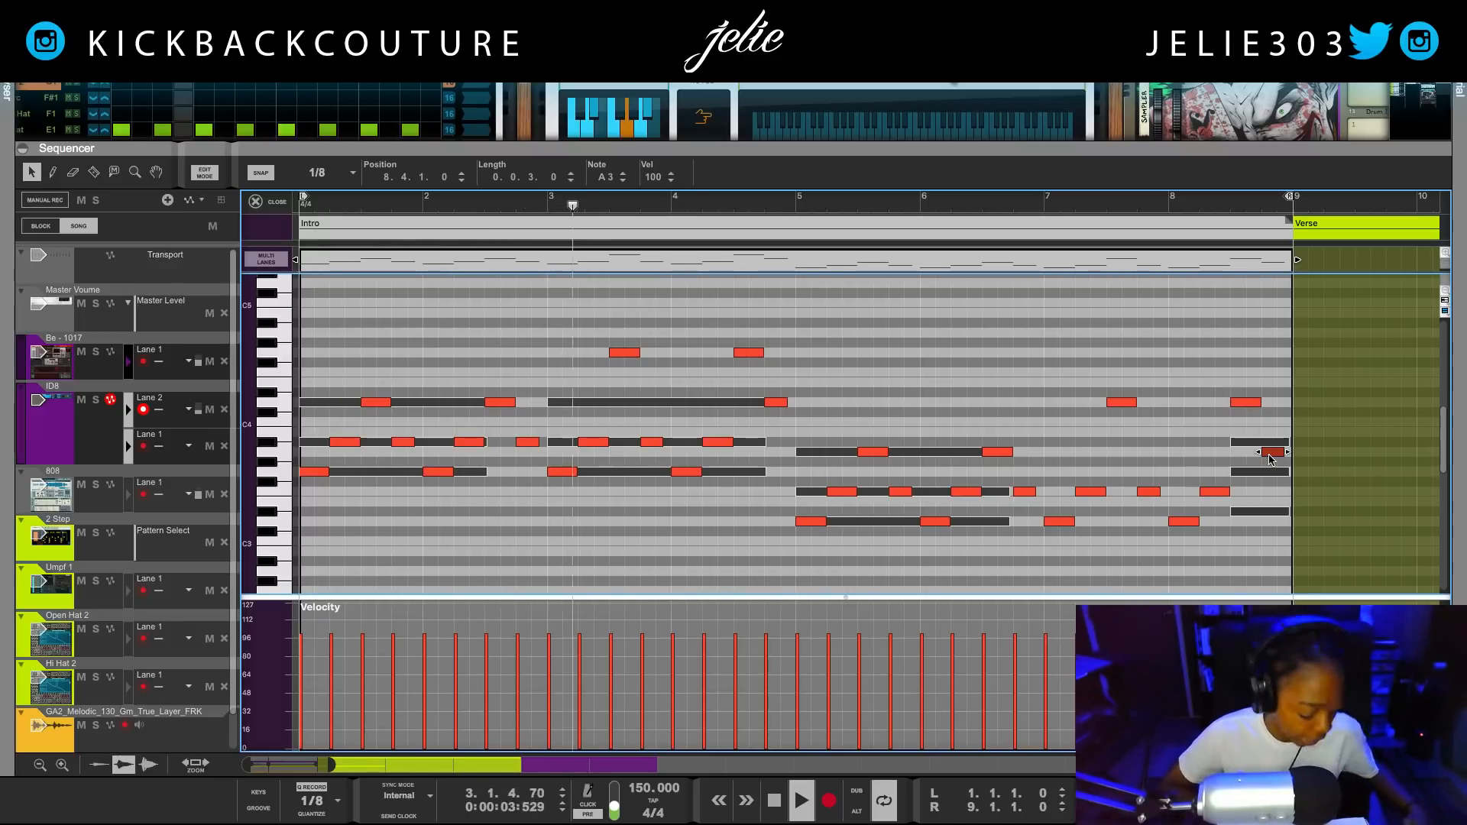
{"action": "key", "text": "super+Down"}
{"action": "key", "text": "super+Down"}
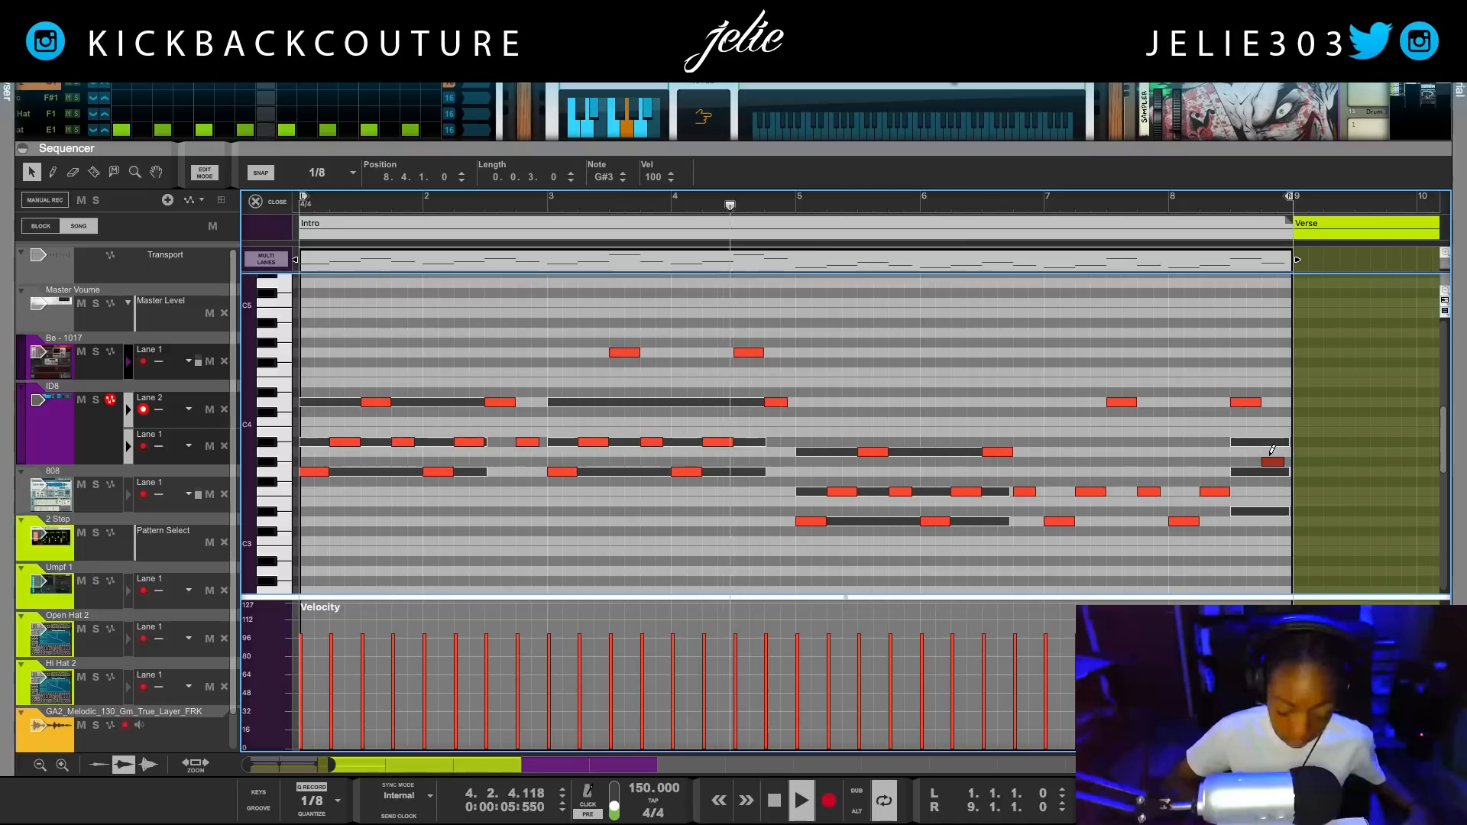
{"action": "left_click", "coordinate": [1258, 402]}
{"action": "key", "text": "super+Down"}
{"action": "key", "text": "super+Down"}
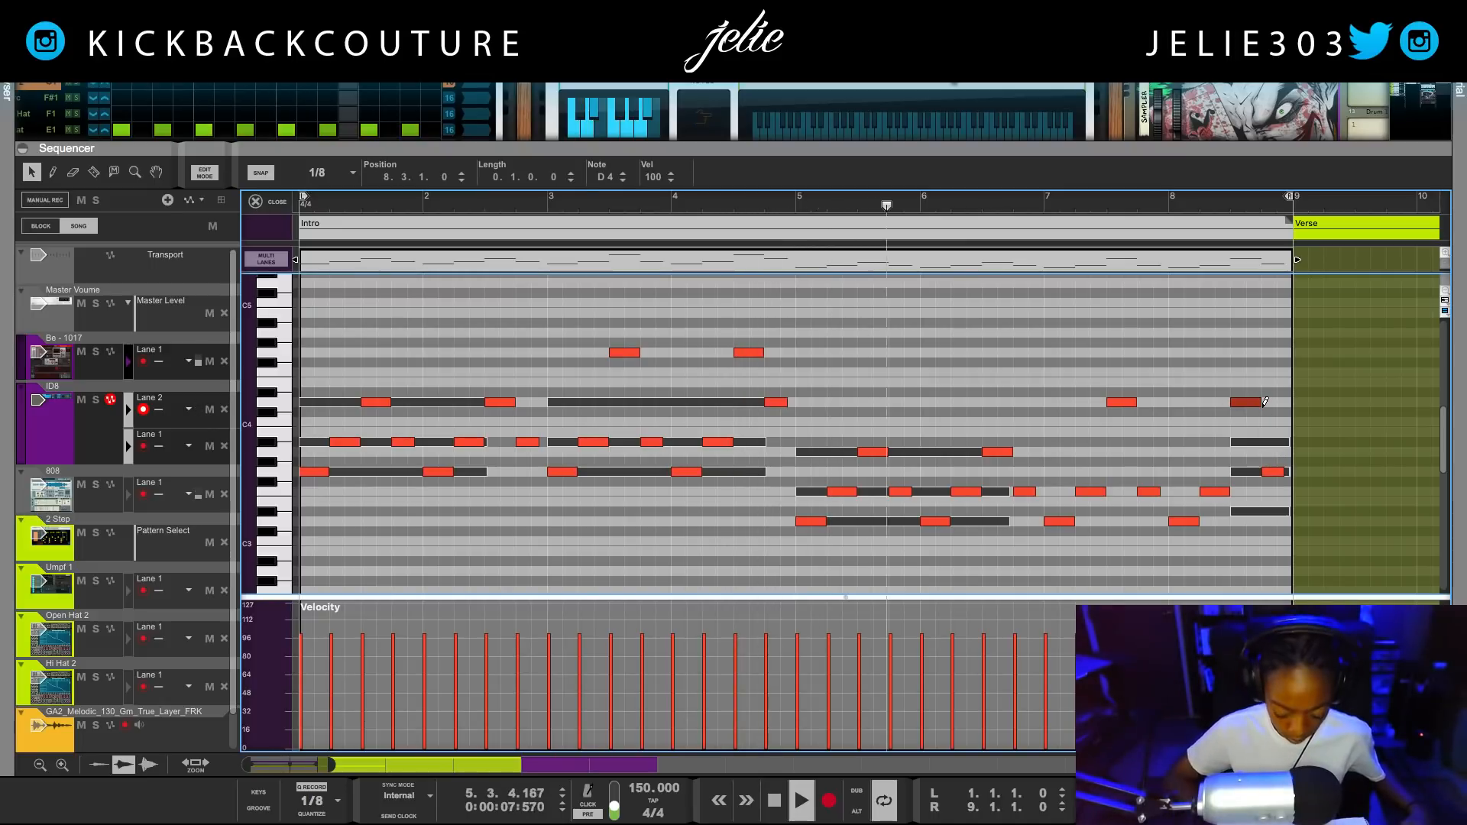
{"action": "key", "text": "super+Down"}
{"action": "key", "text": "super+Down"}
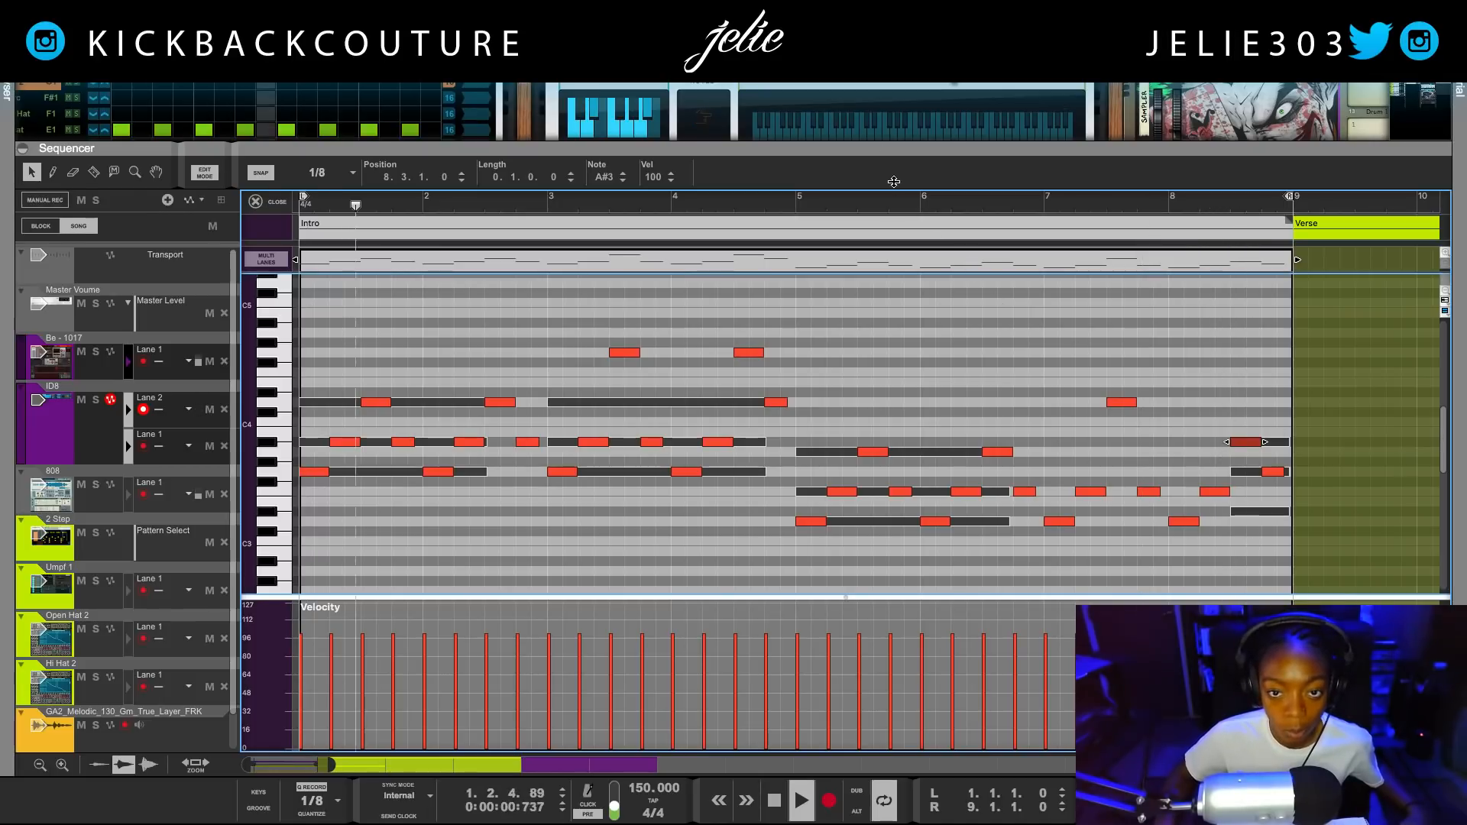
Expand the rack view and review the 808, ID8 and Be - 1017 devices with their Scales & Chords players during playback.
{"action": "left_click_drag", "start_coordinate": [890, 145], "coordinate": [1032, 822]}
{"action": "scroll", "coordinate": [662, 368], "scroll_direction": "up", "scroll_amount": 2}
{"action": "scroll", "coordinate": [661, 368], "scroll_direction": "up", "scroll_amount": 3}
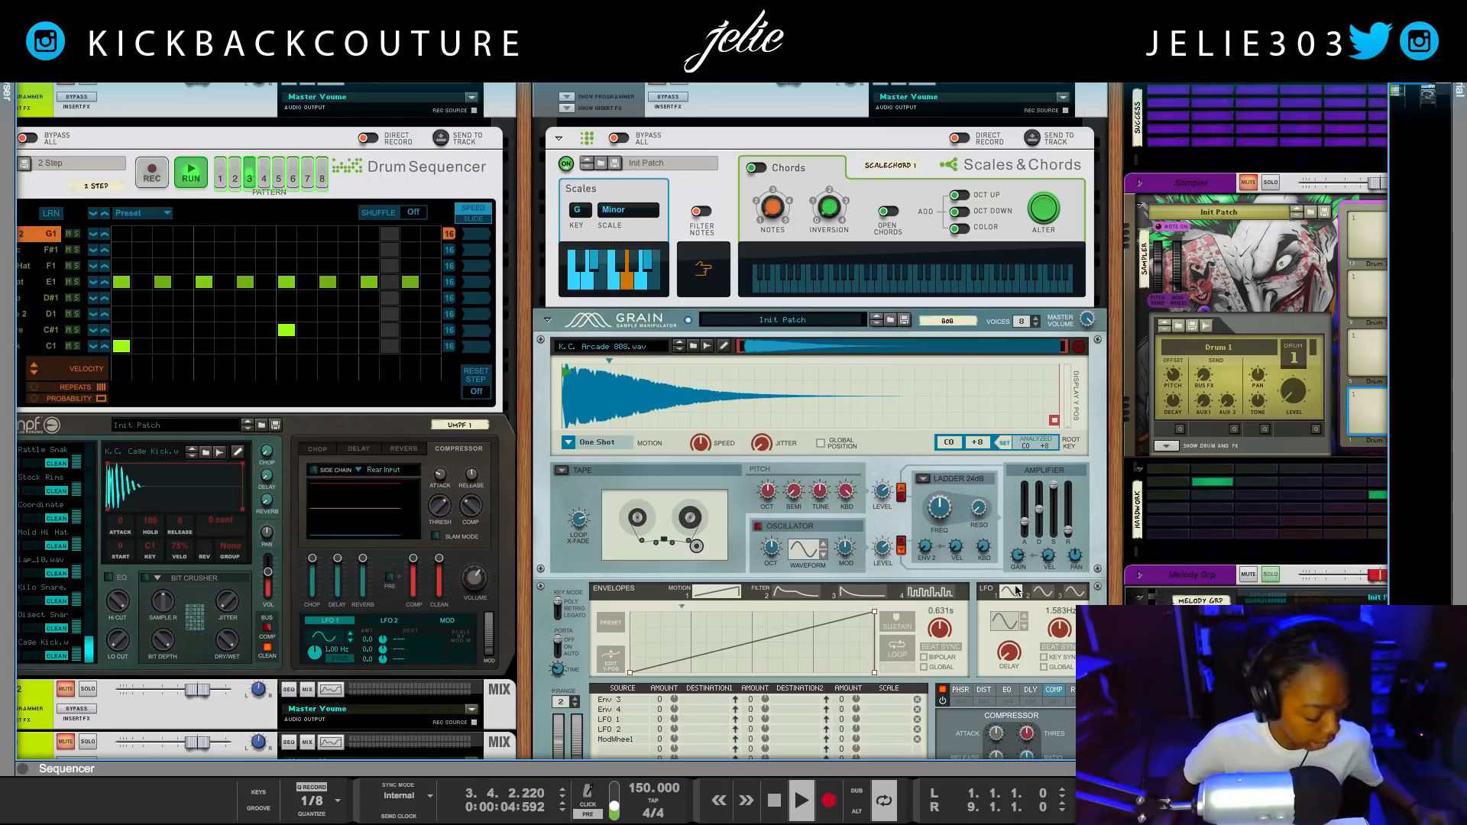
{"action": "scroll", "coordinate": [661, 369], "scroll_direction": "right", "scroll_amount": 2}
{"action": "scroll", "coordinate": [694, 558], "scroll_direction": "right", "scroll_amount": 6}
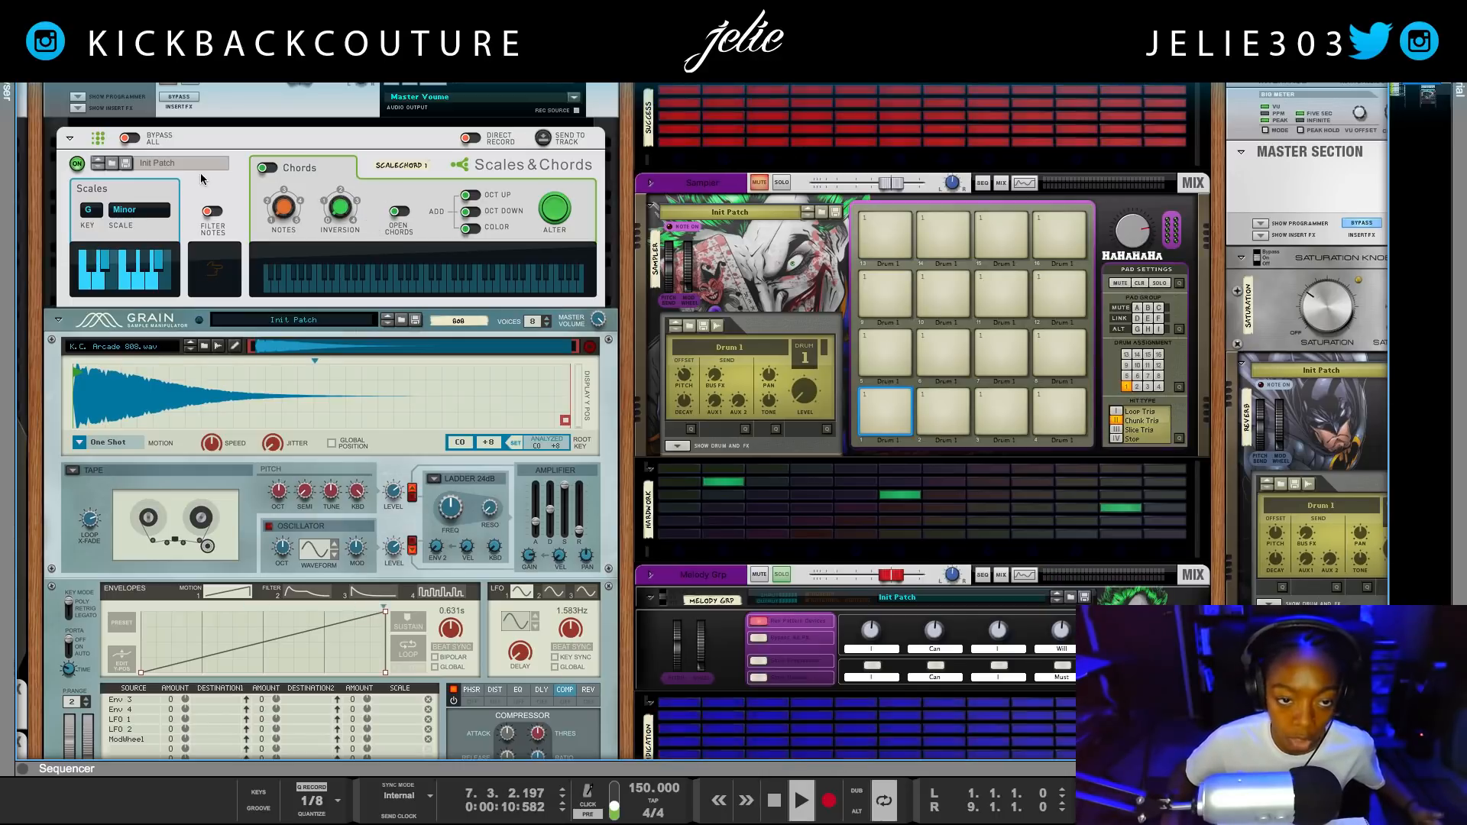
{"action": "scroll", "coordinate": [702, 443], "scroll_direction": "down", "scroll_amount": 5}
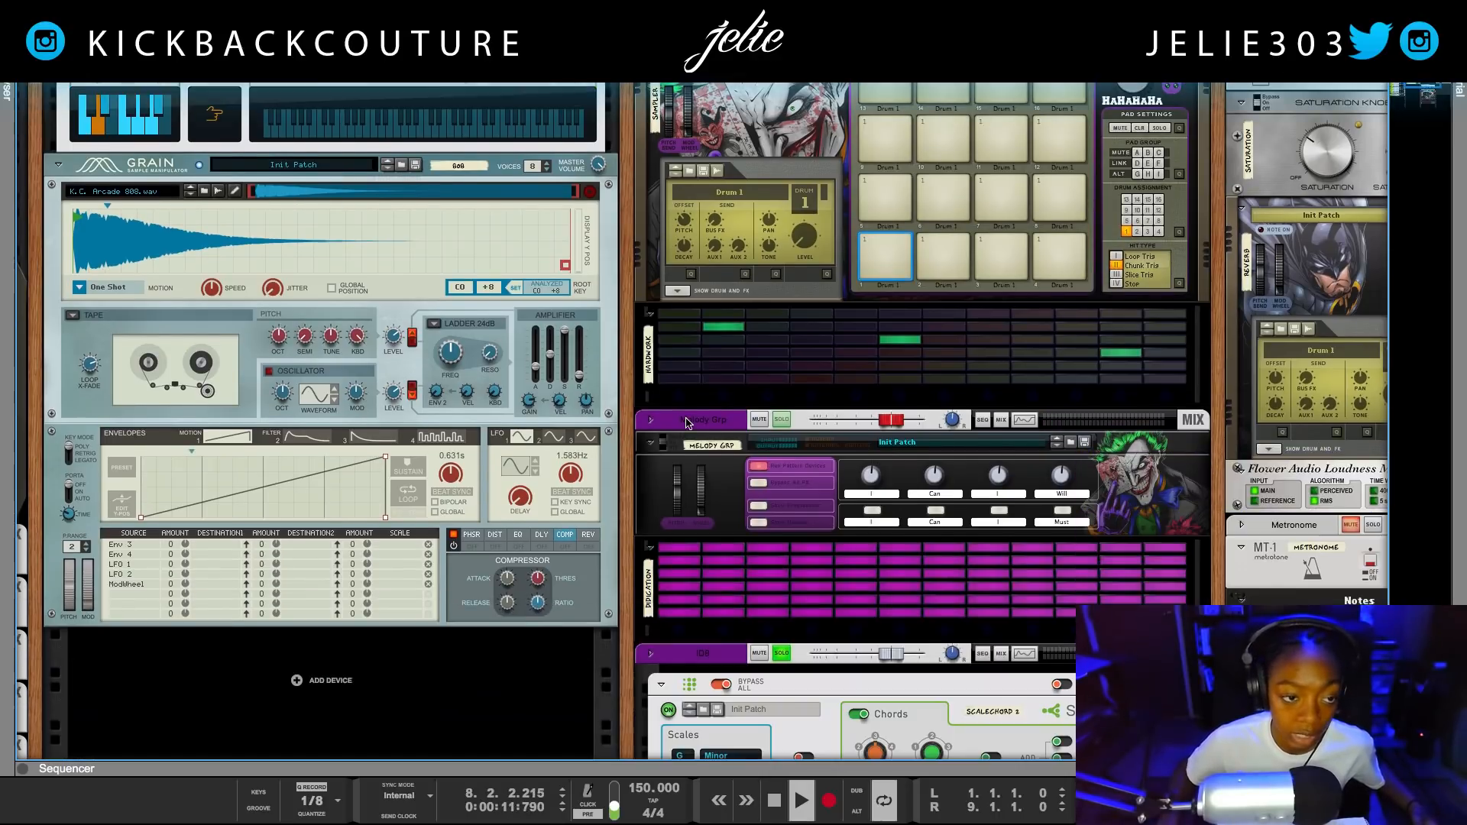
{"action": "scroll", "coordinate": [702, 444], "scroll_direction": "down", "scroll_amount": 10}
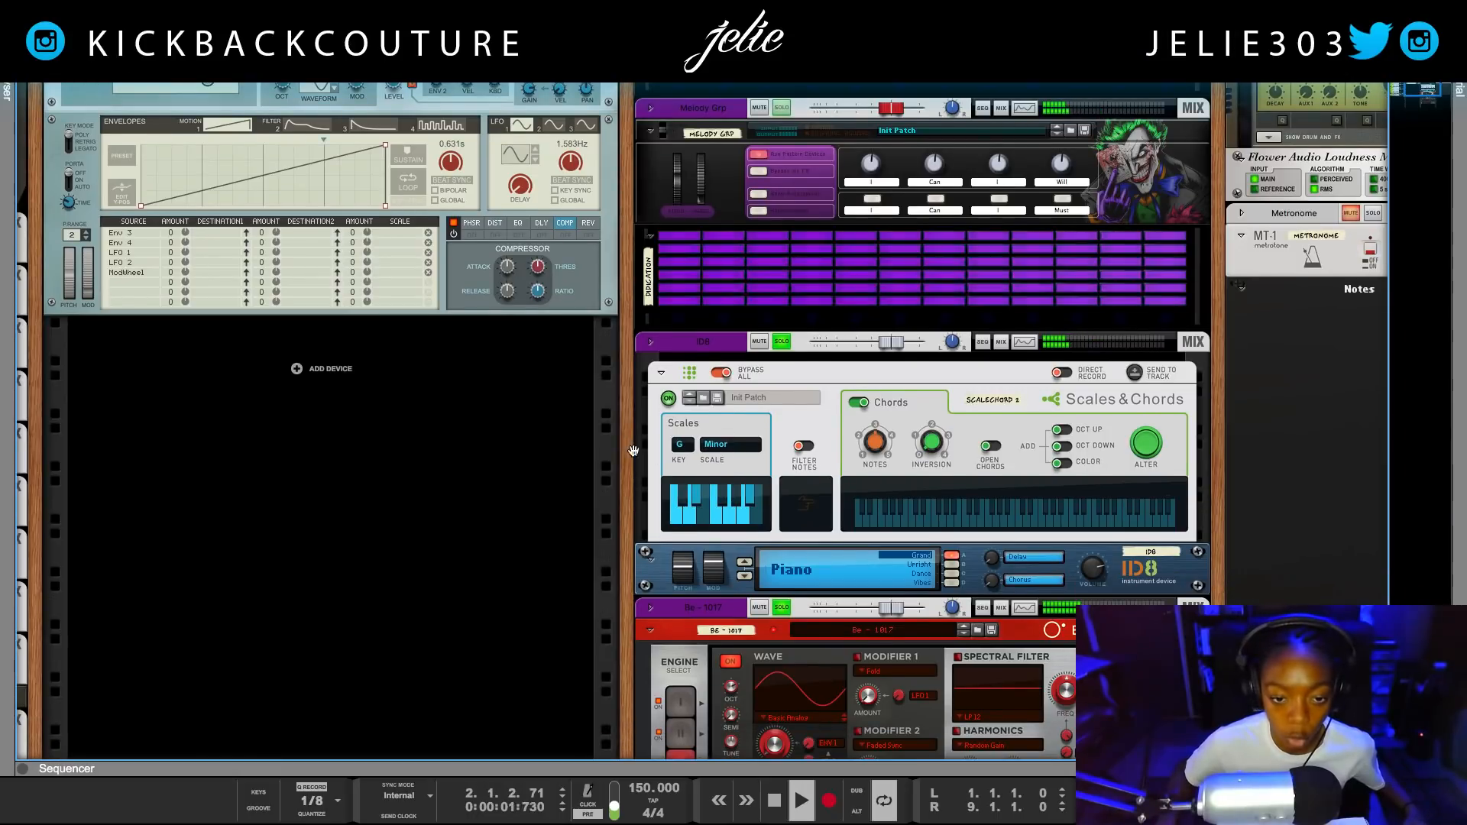
{"action": "left_click_drag", "start_coordinate": [644, 381], "coordinate": [503, 197]}
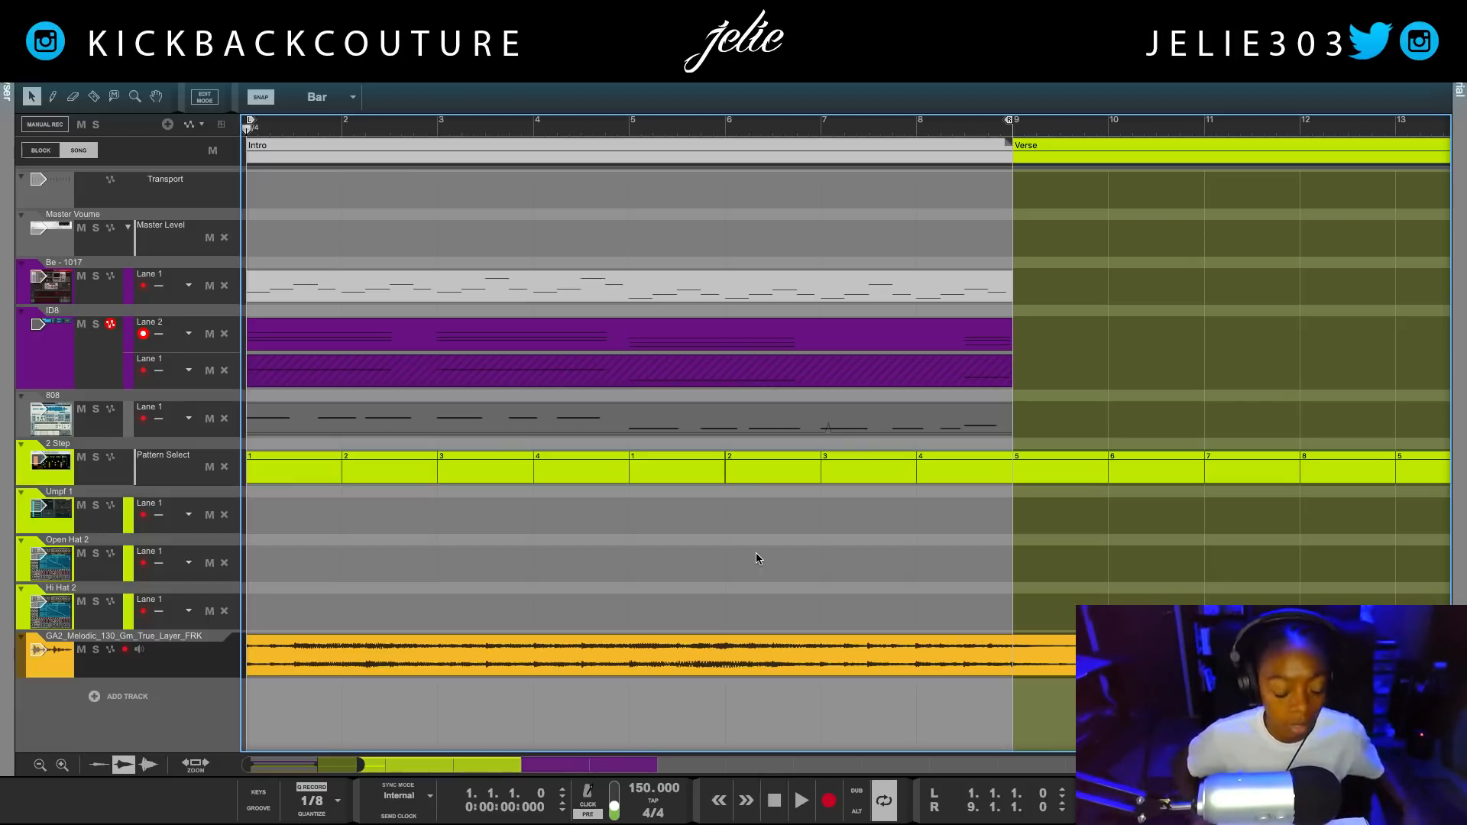
Play the full arrangement from bar 1 and bring the melodic sample track's HalfTime effect into view in the rack.
{"action": "key", "text": "space"}
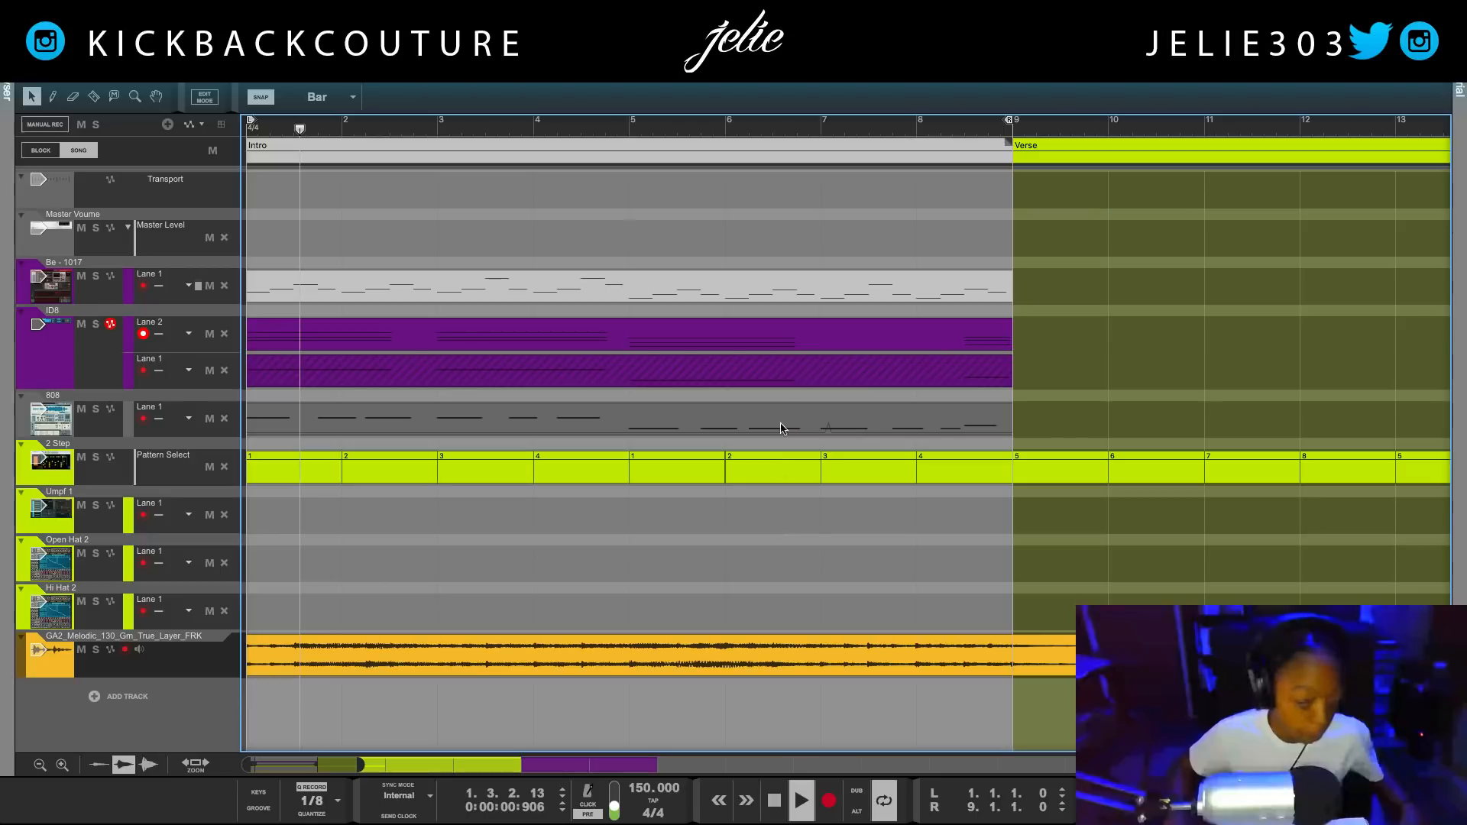
{"action": "left_click_drag", "start_coordinate": [609, 82], "coordinate": [564, 514]}
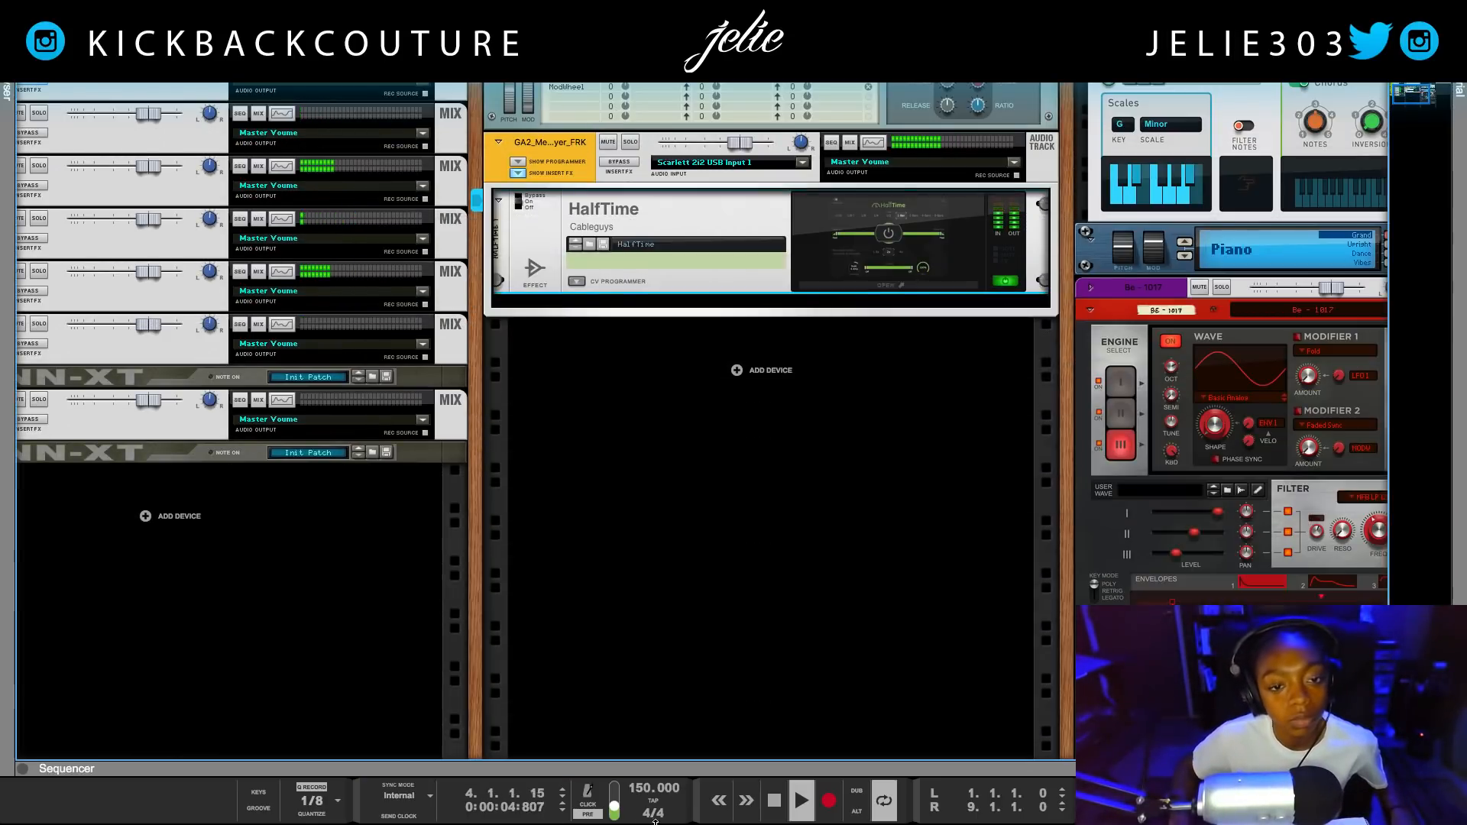
{"action": "scroll", "coordinate": [551, 509], "scroll_direction": "up", "scroll_amount": 1}
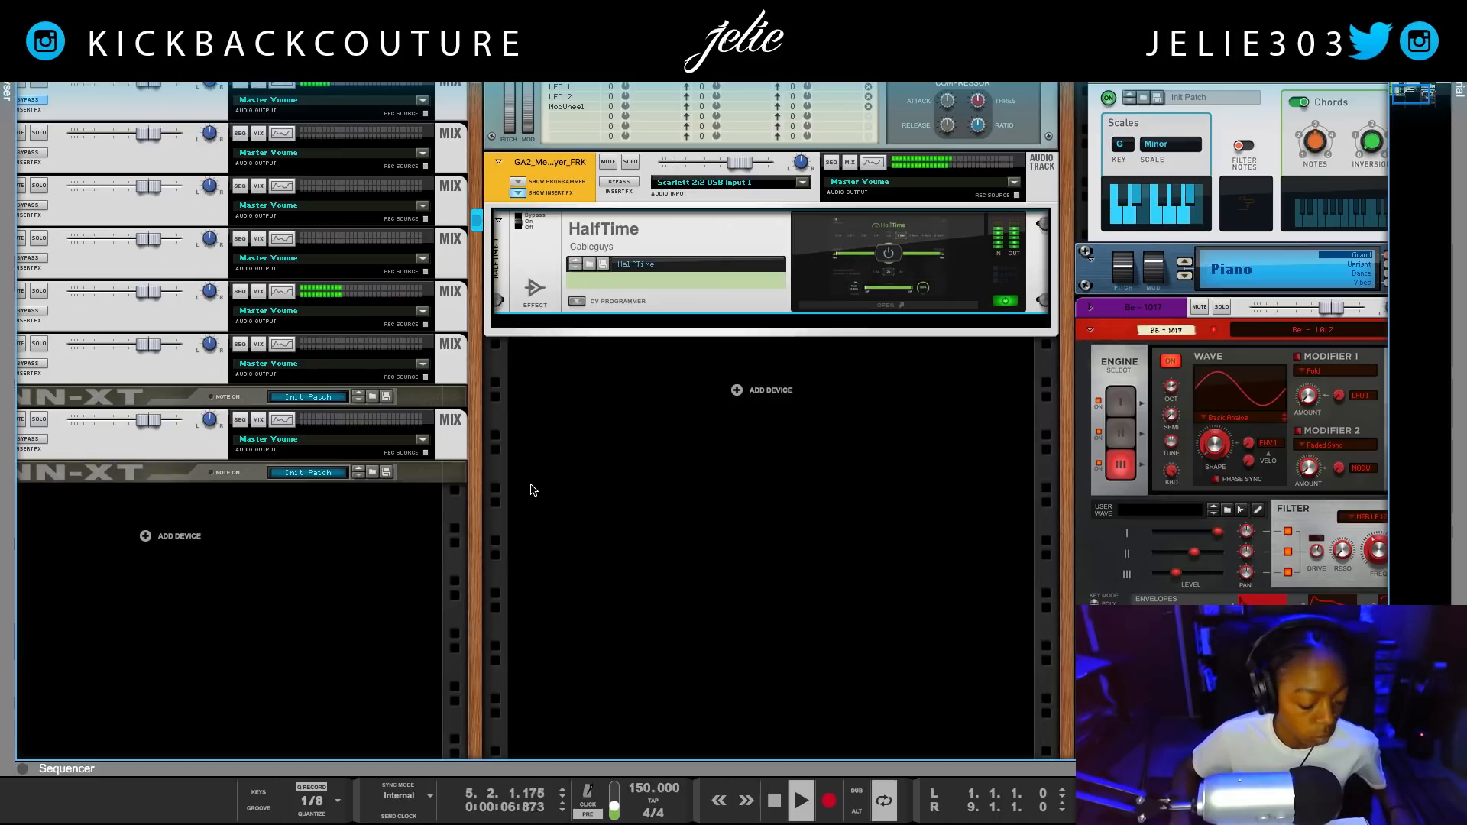